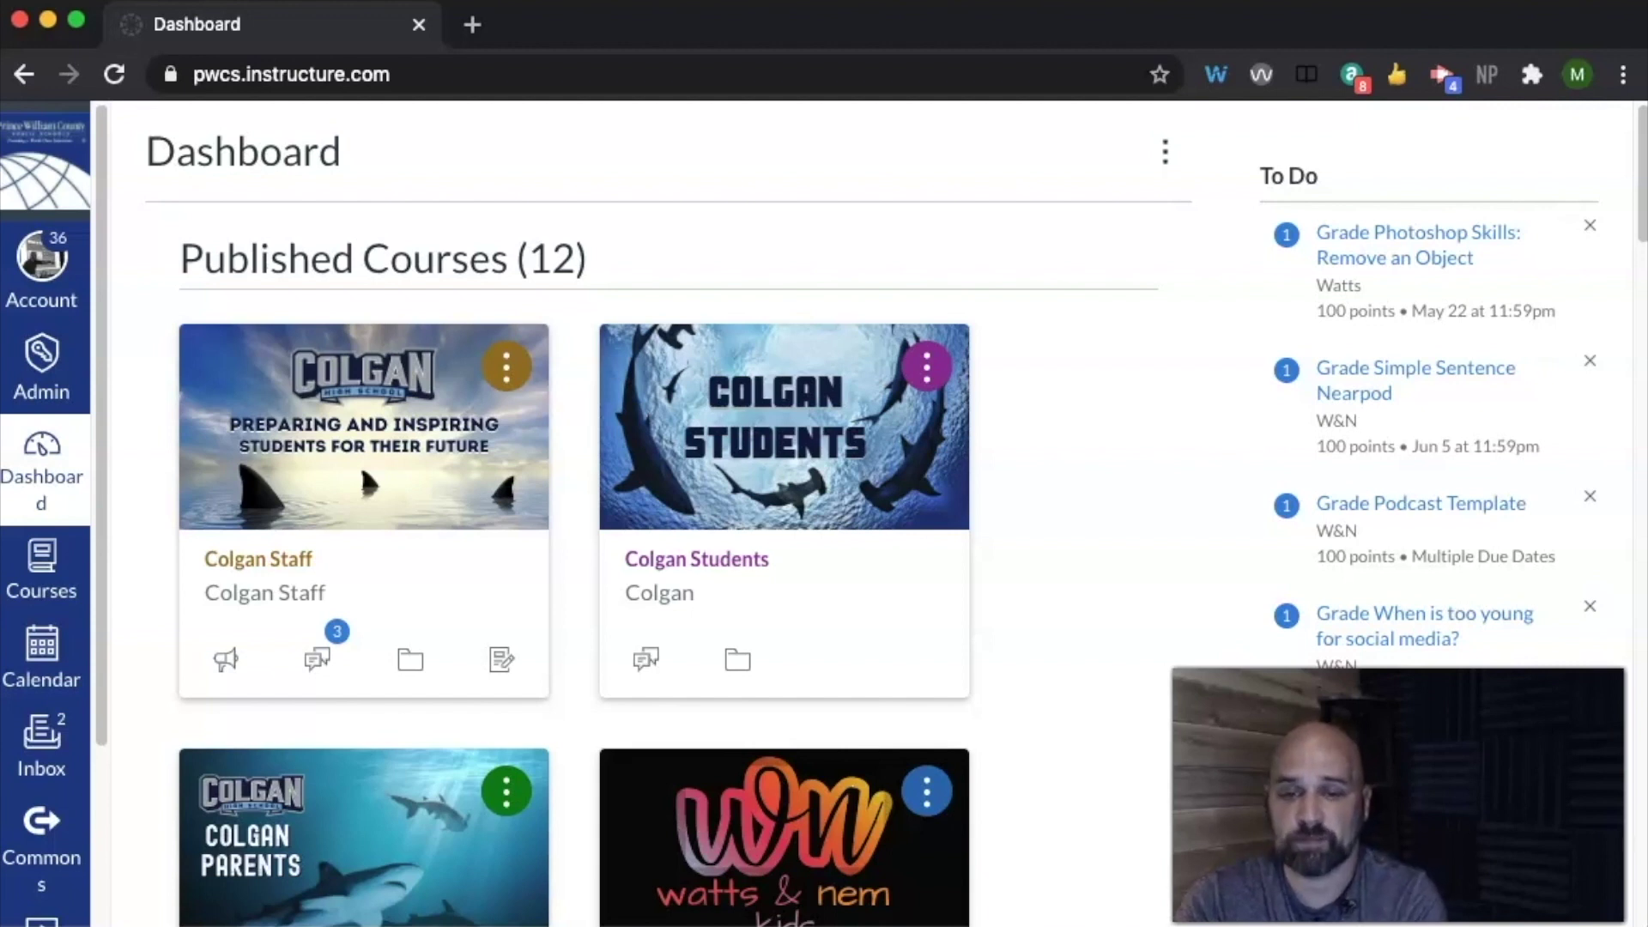
- Open the Watts and Nem Kids course from its Dashboard course card
{"action": "scroll", "coordinate": [1041, 755], "scroll_direction": "down", "scroll_amount": 3}
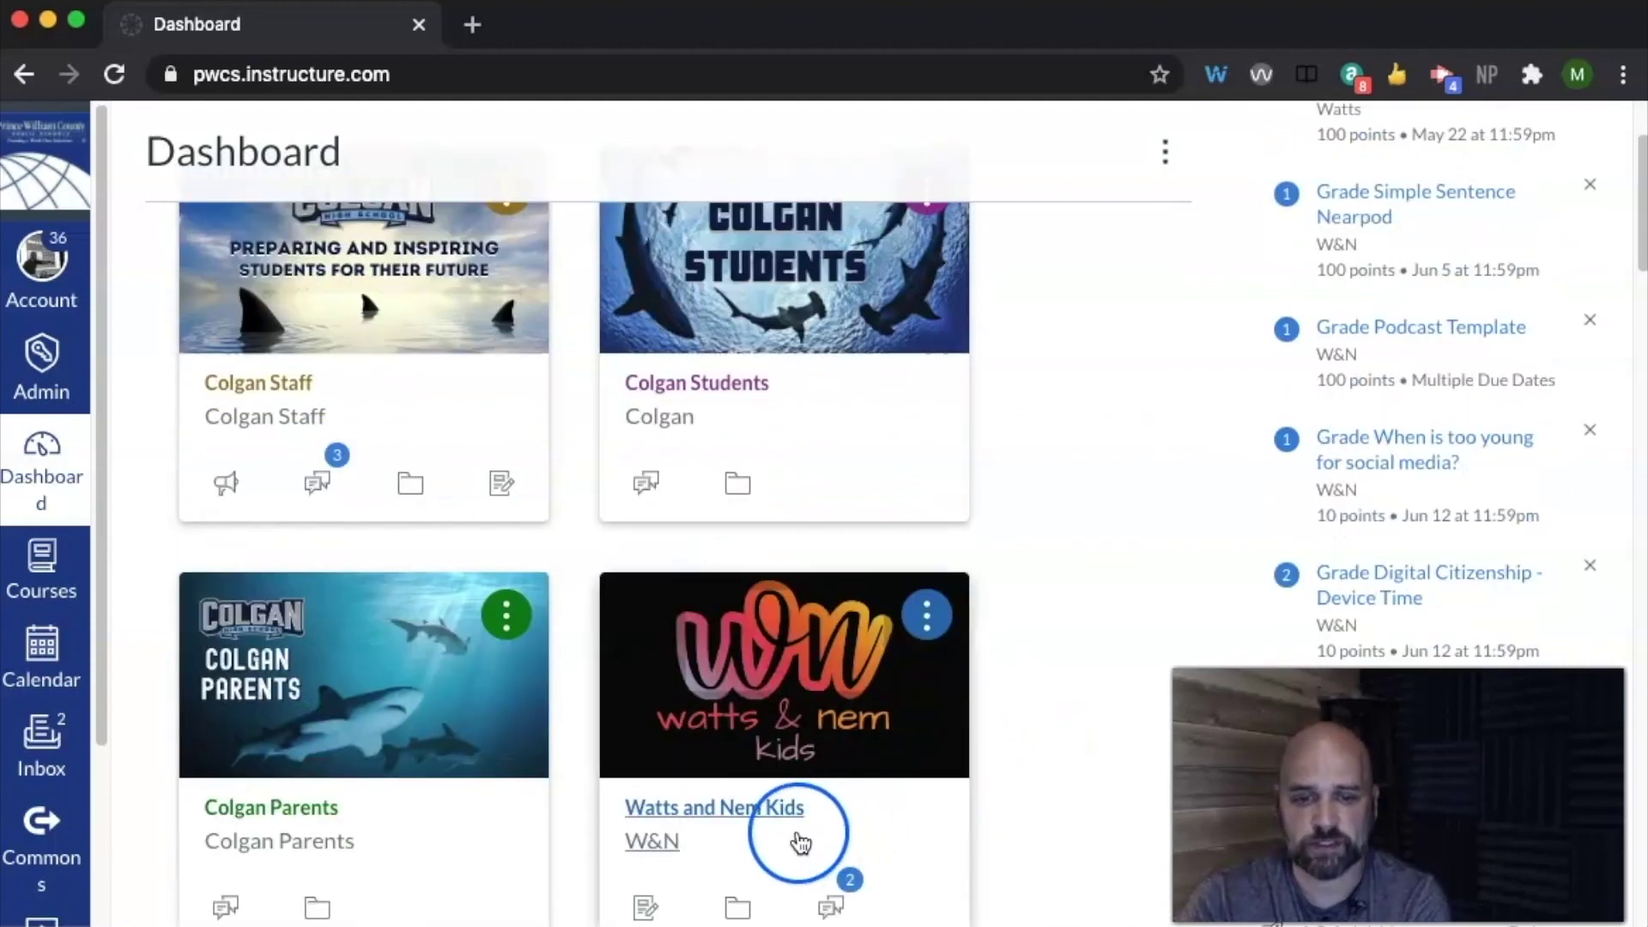
{"action": "left_click", "coordinate": [751, 811]}
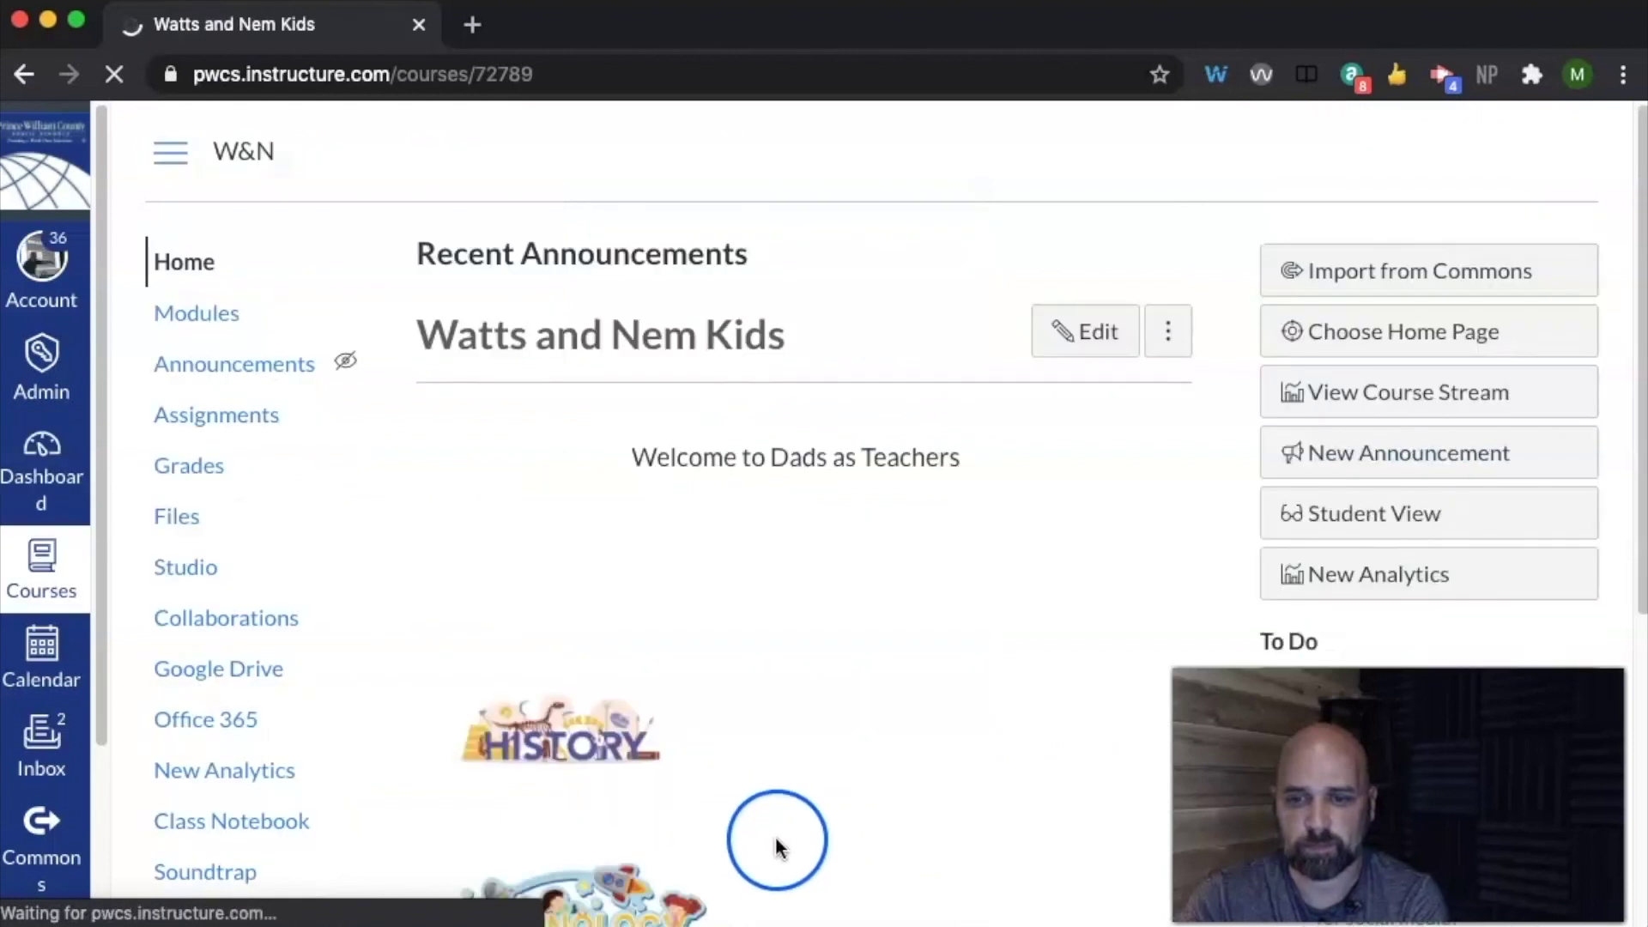
{"action": "scroll", "coordinate": [255, 778], "scroll_direction": "down", "scroll_amount": 5}
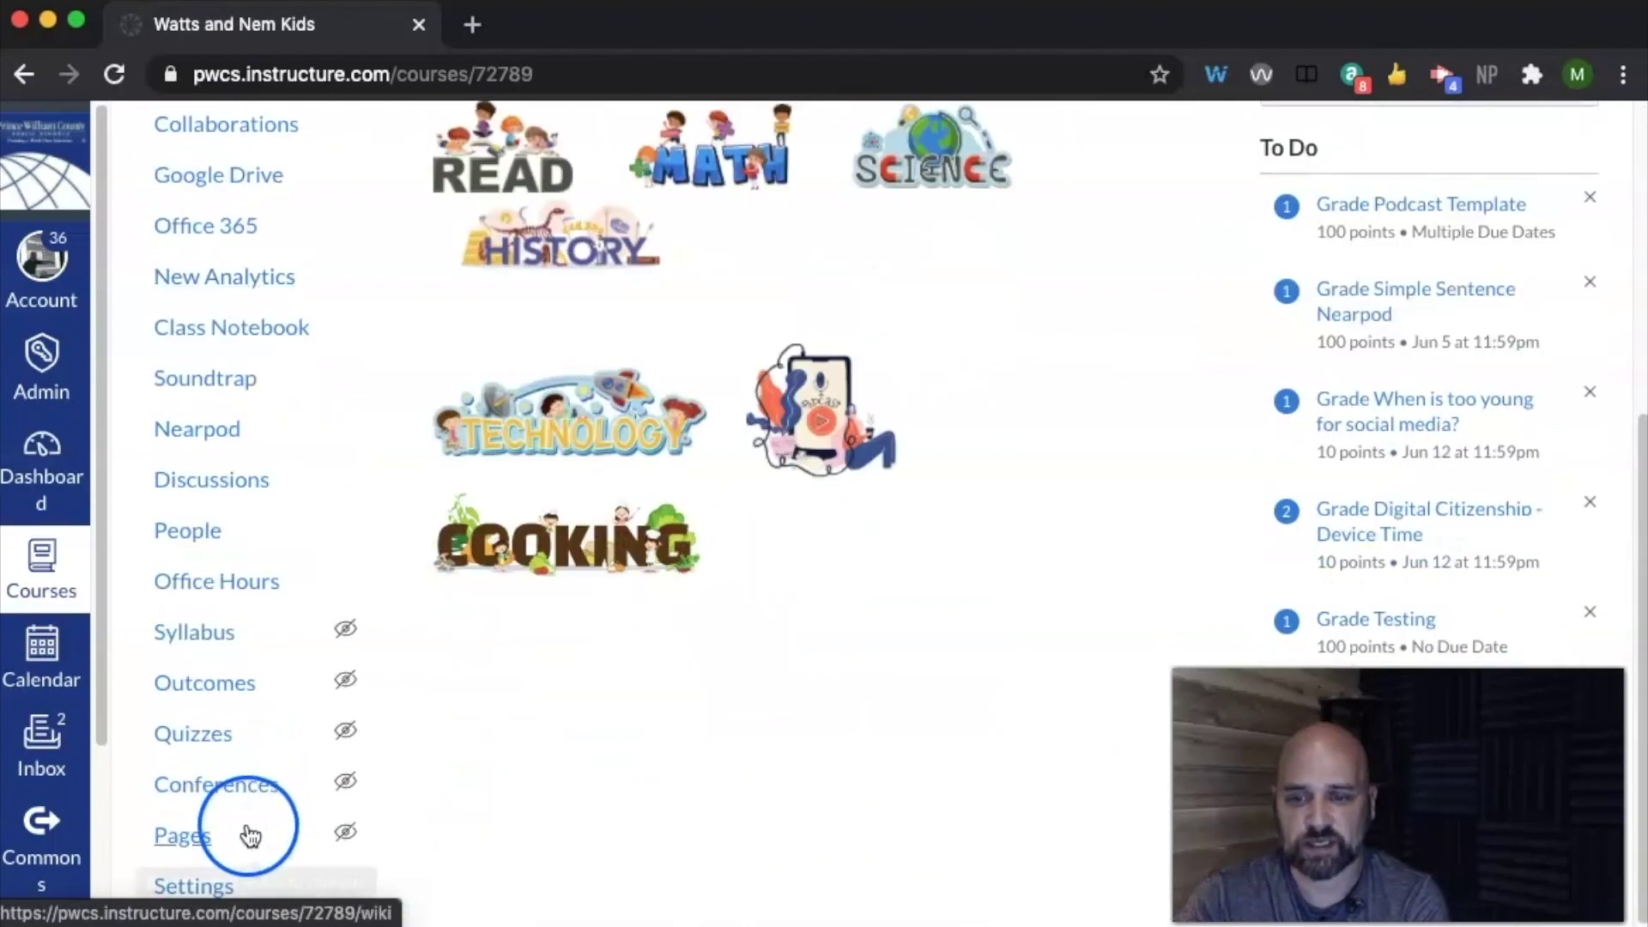
- Enable the hidden Zoom item in the course's Navigation settings
{"action": "left_click", "coordinate": [191, 885]}
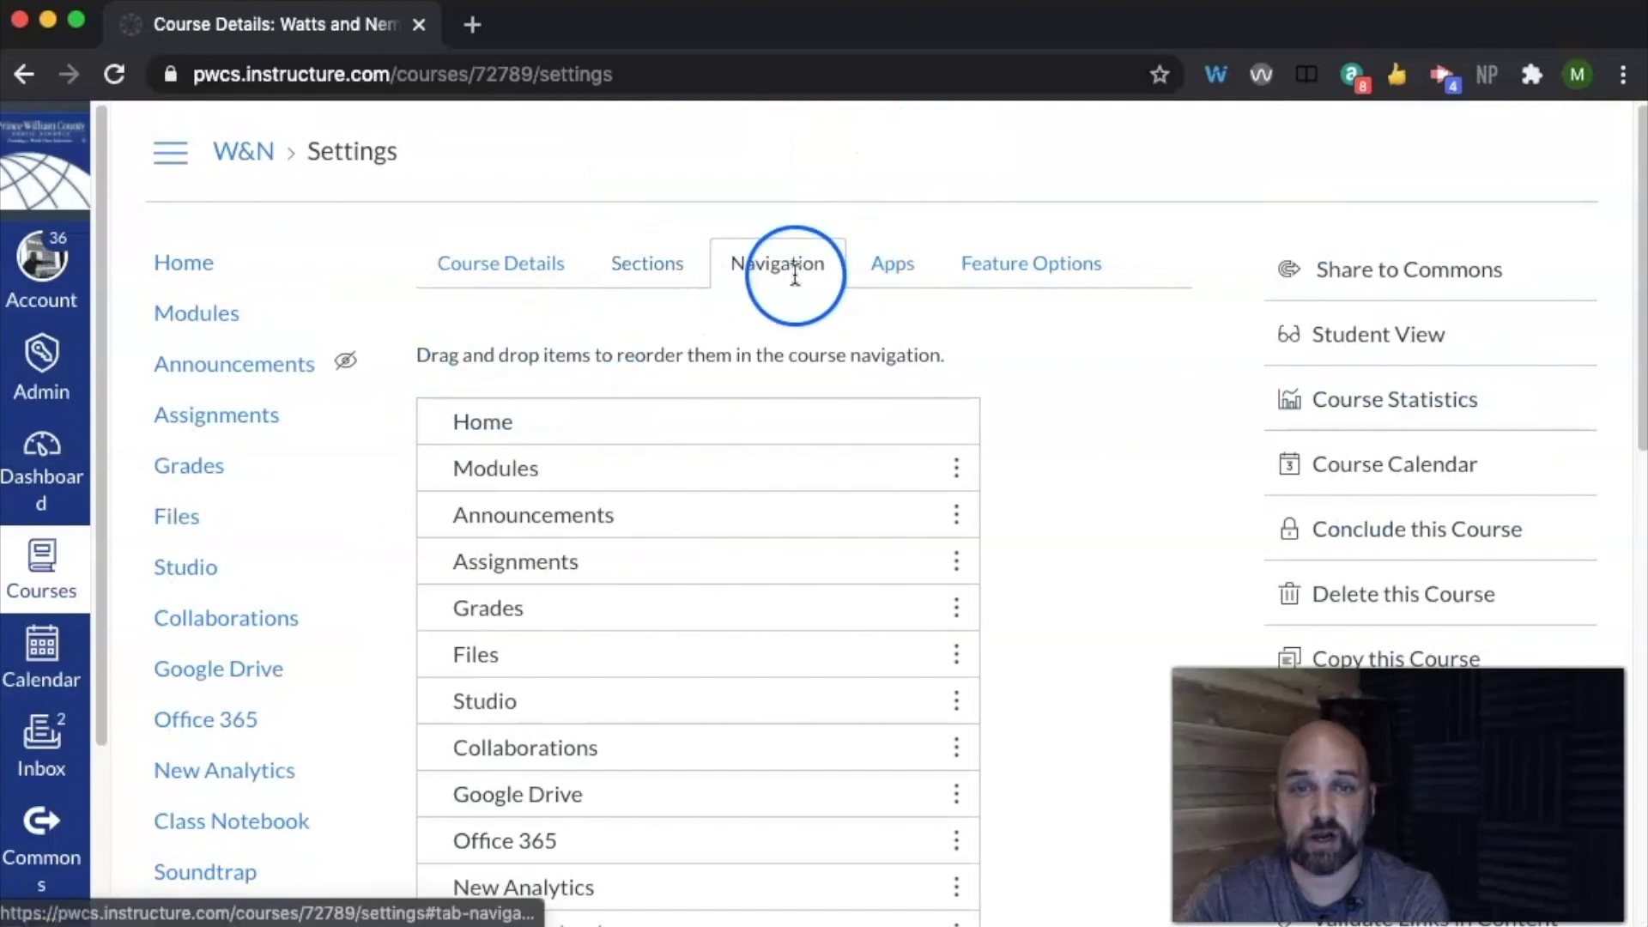
{"action": "scroll", "coordinate": [982, 770], "scroll_direction": "down", "scroll_amount": 12}
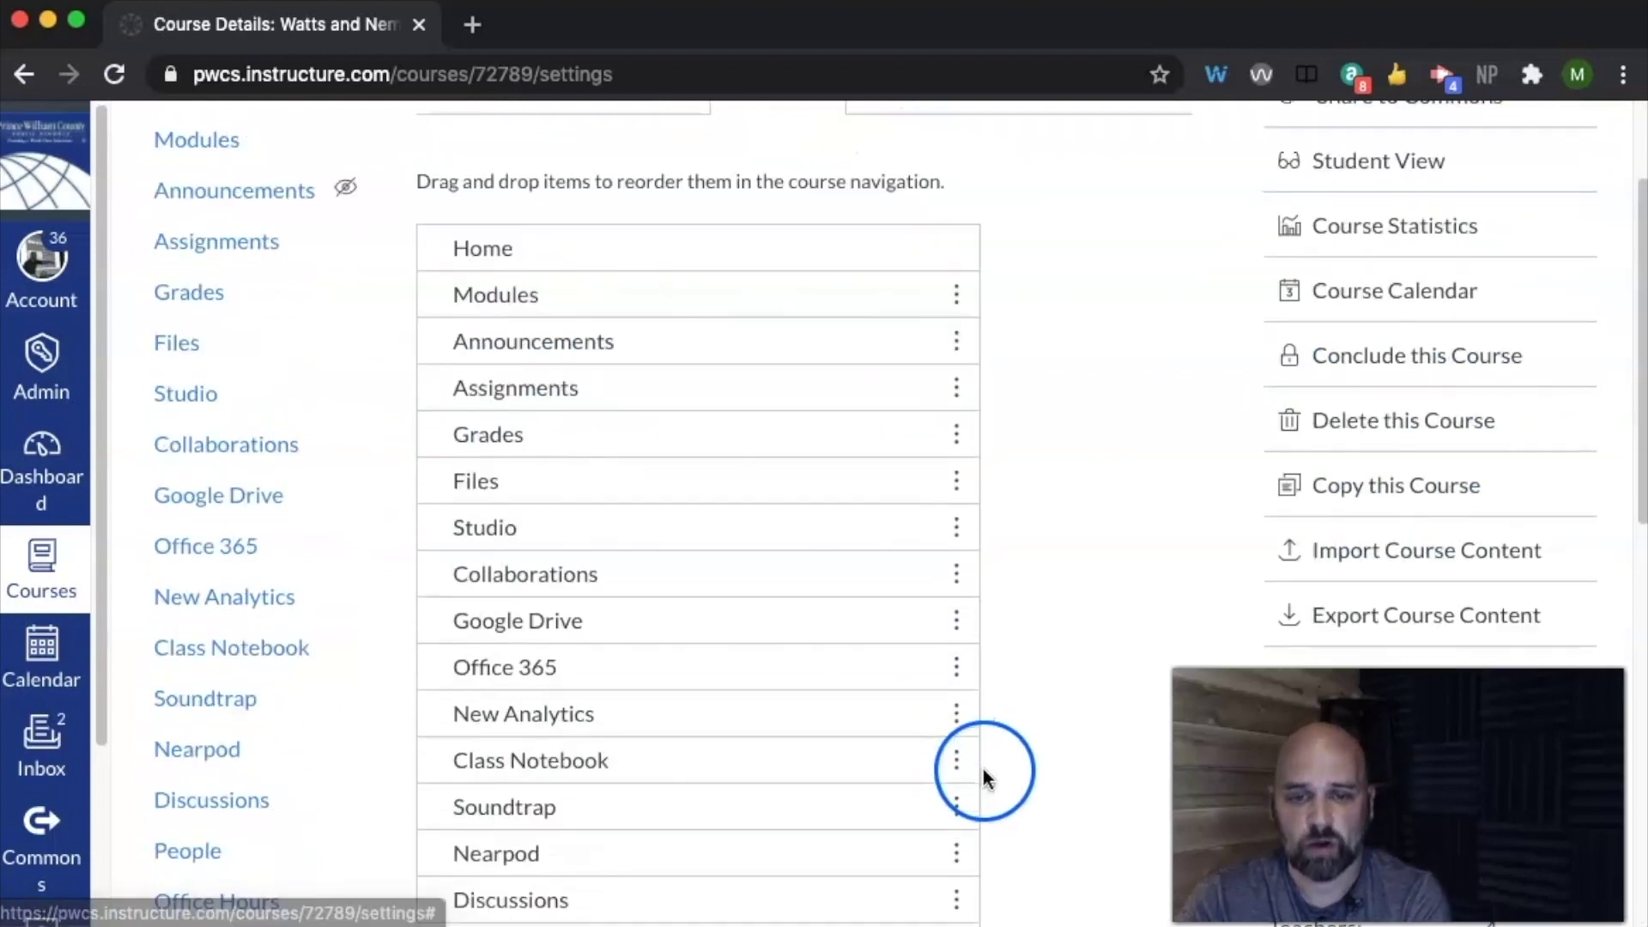
{"action": "left_click", "coordinate": [956, 728]}
{"action": "left_click", "coordinate": [893, 798]}
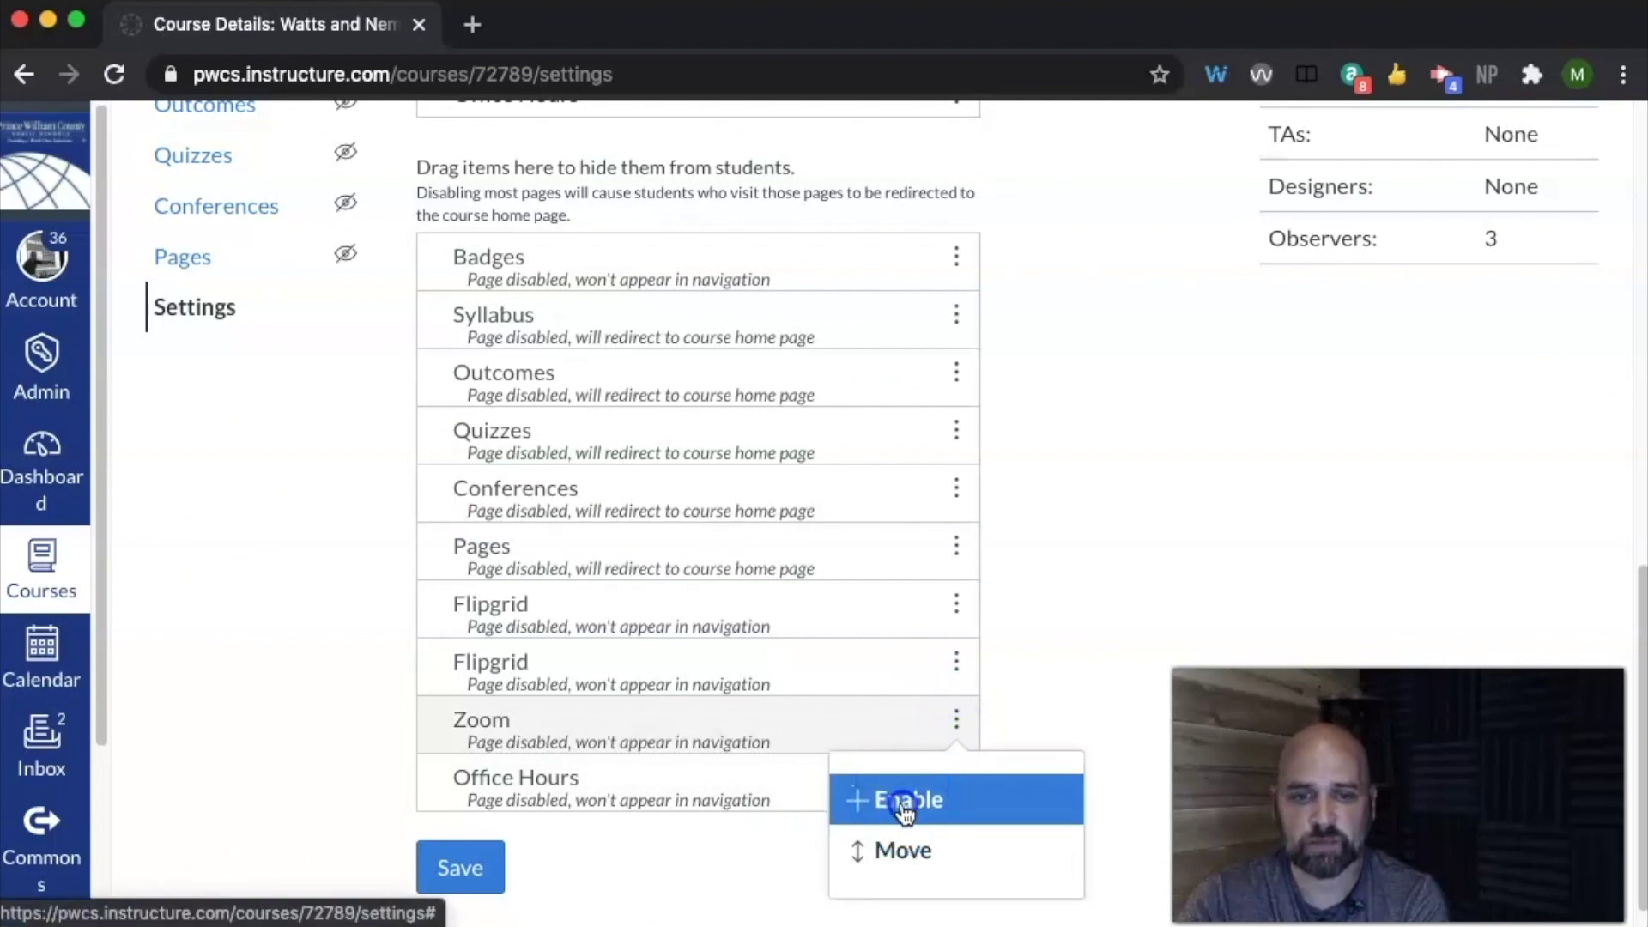
{"action": "left_click", "coordinate": [751, 717]}
- Move Zoom directly below Modules and save the course navigation
{"action": "scroll", "coordinate": [807, 763], "scroll_direction": "down", "scroll_amount": 5}
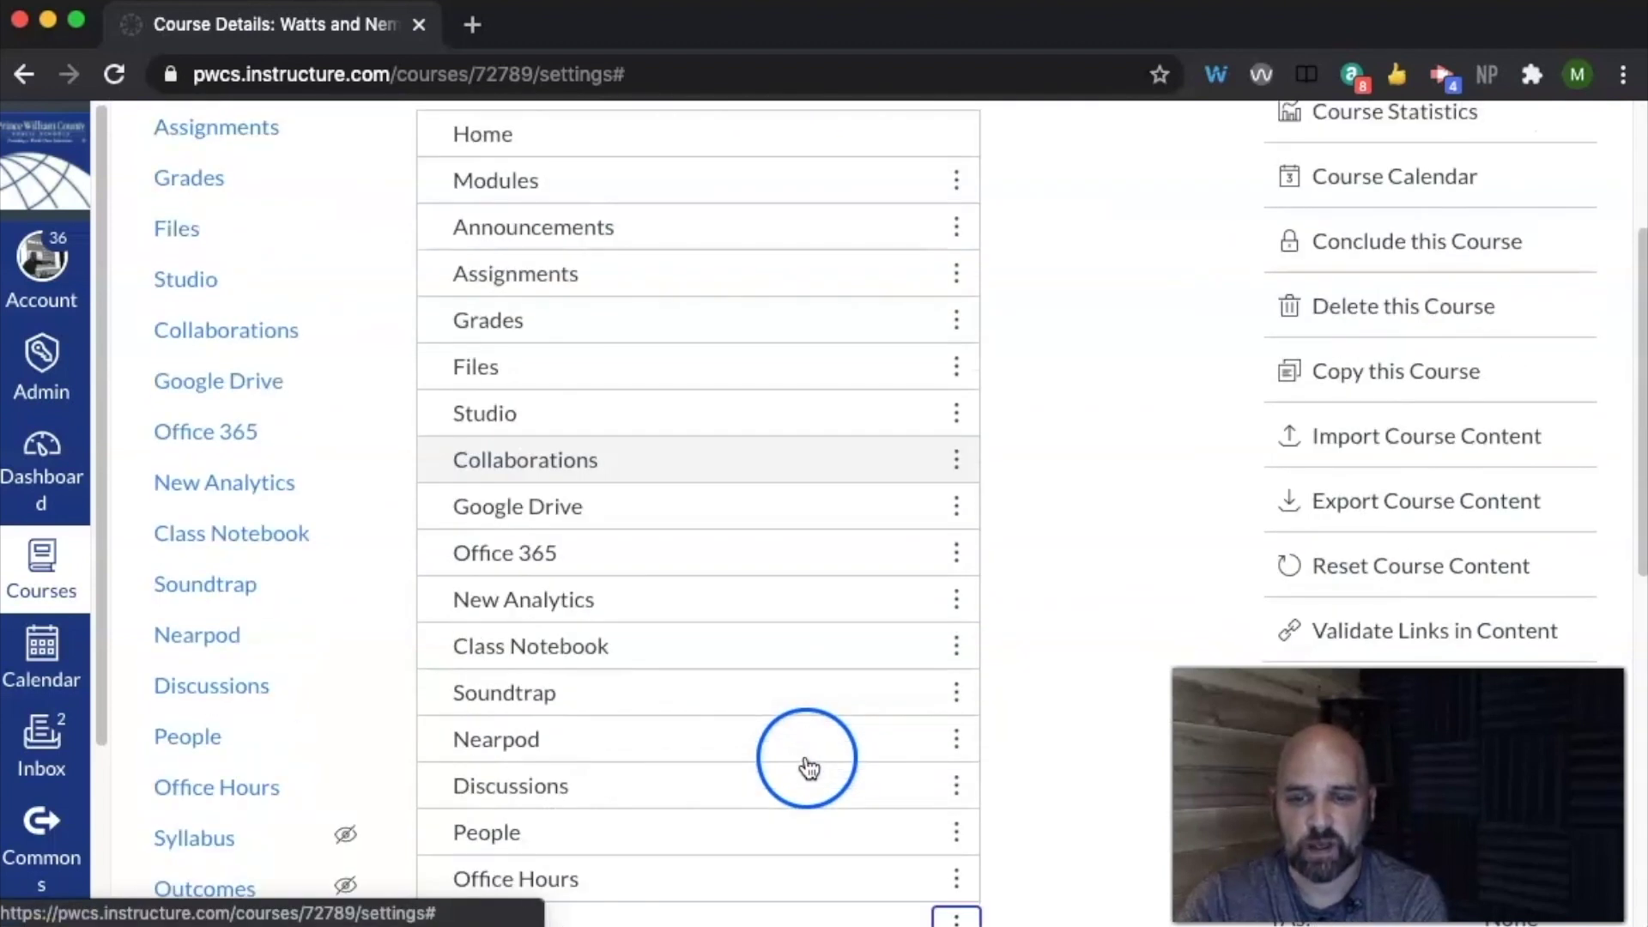
{"action": "left_click_drag", "start_coordinate": [502, 800], "coordinate": [533, 130]}
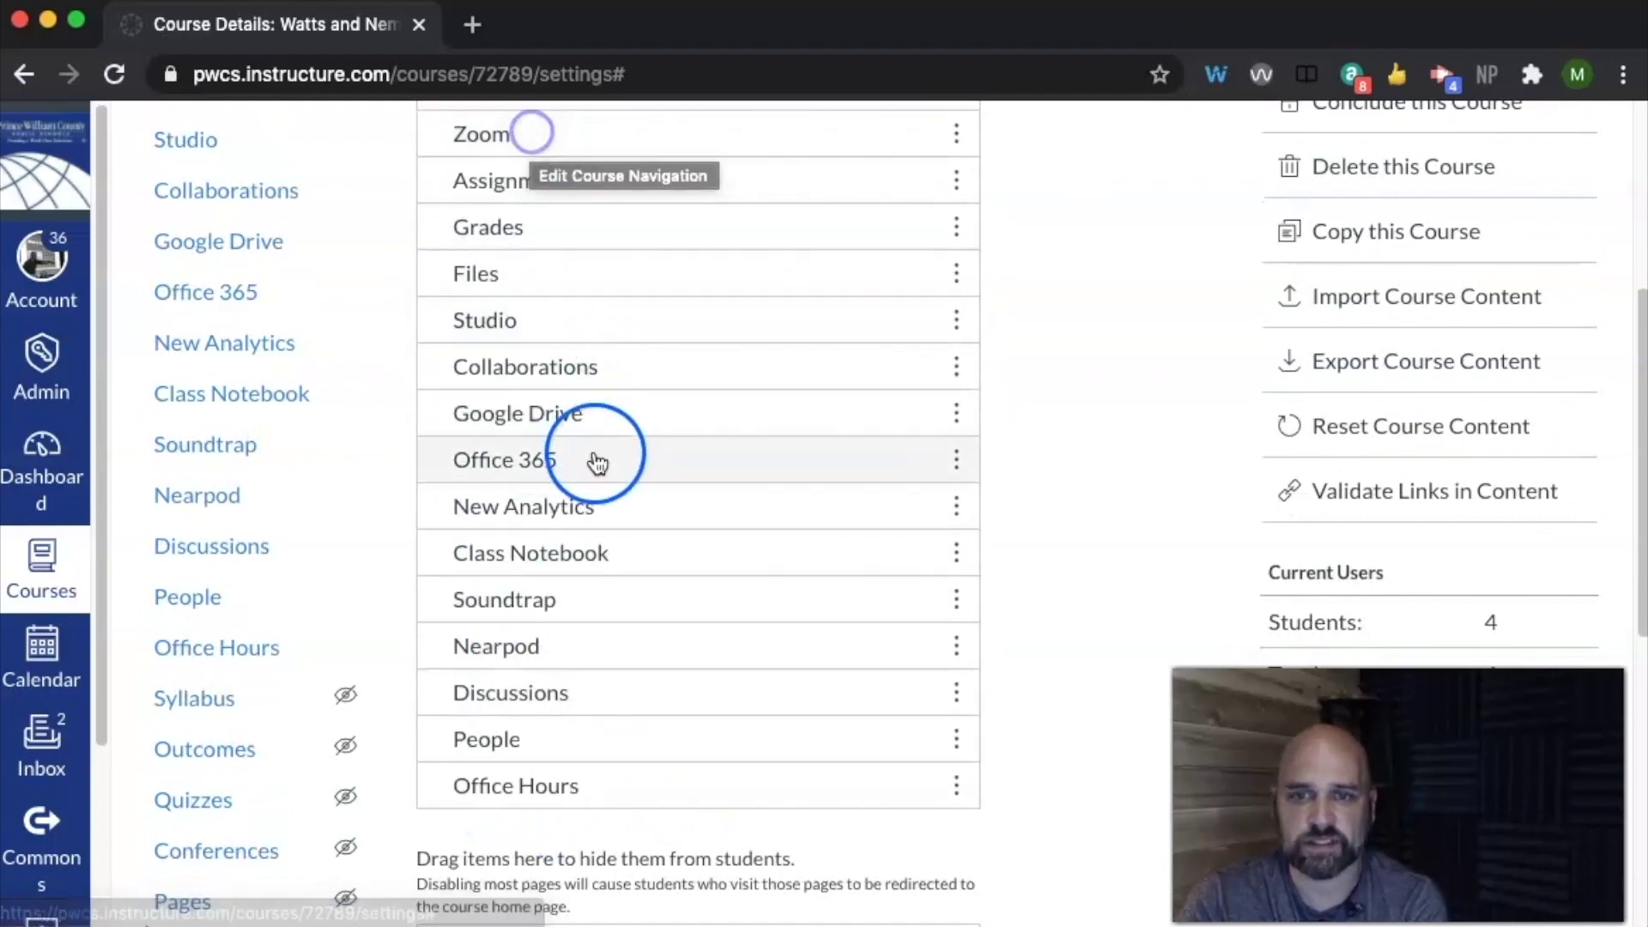
{"action": "scroll", "coordinate": [592, 460], "scroll_direction": "up", "scroll_amount": 3}
{"action": "left_click_drag", "start_coordinate": [533, 372], "coordinate": [533, 324]}
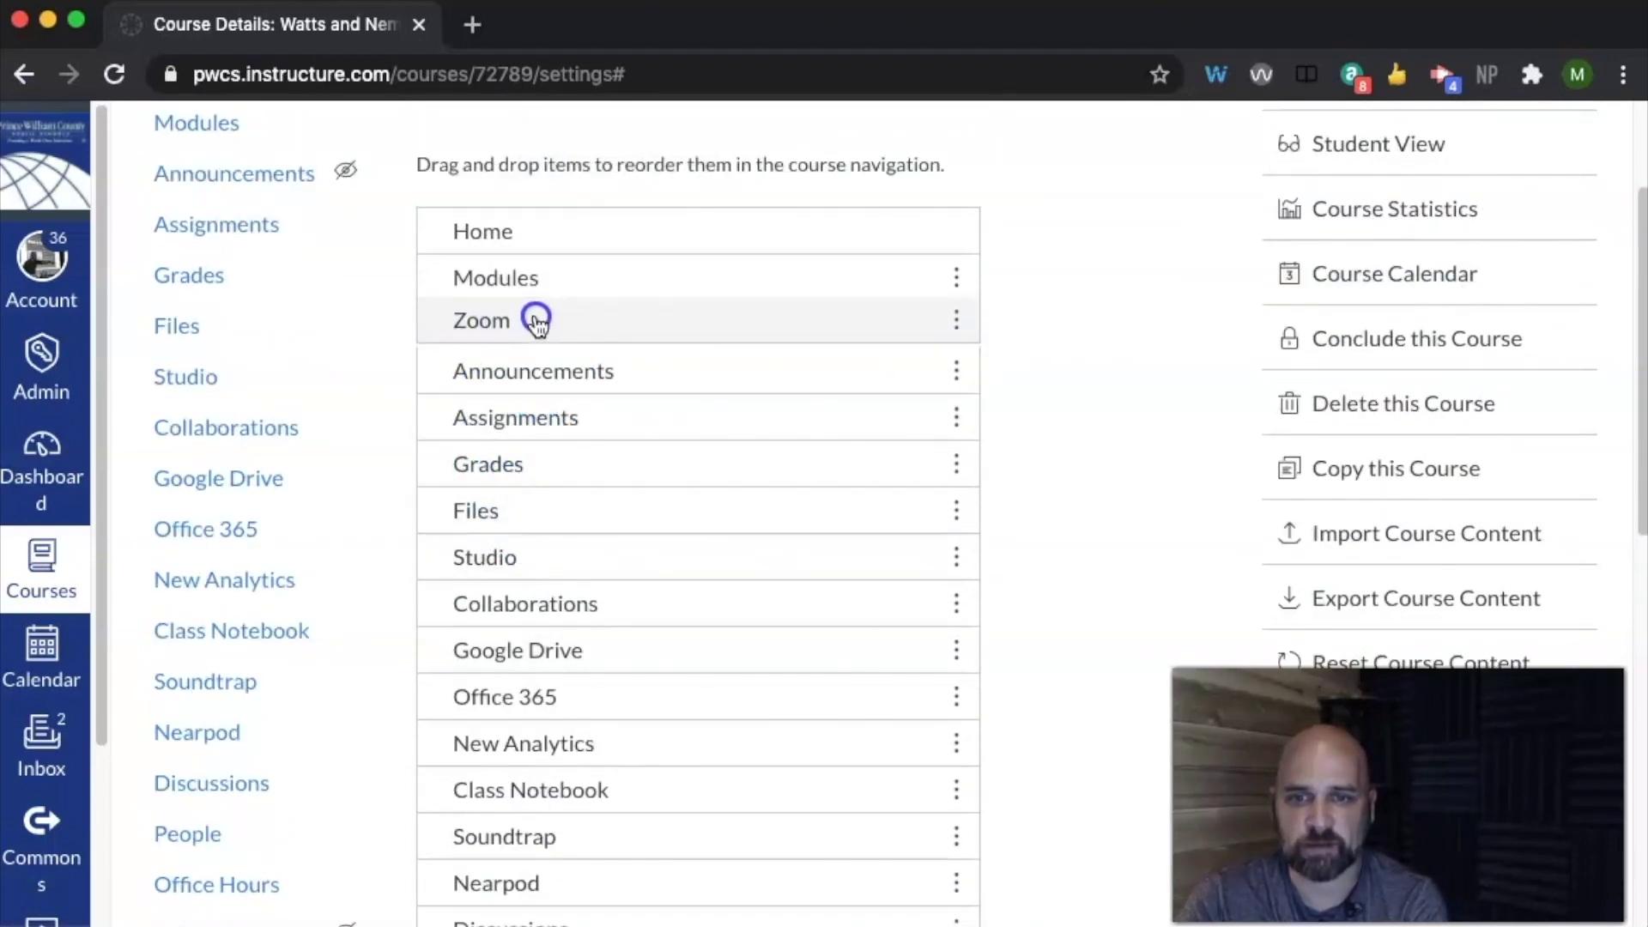
{"action": "scroll", "coordinate": [1202, 625], "scroll_direction": "down", "scroll_amount": 9}
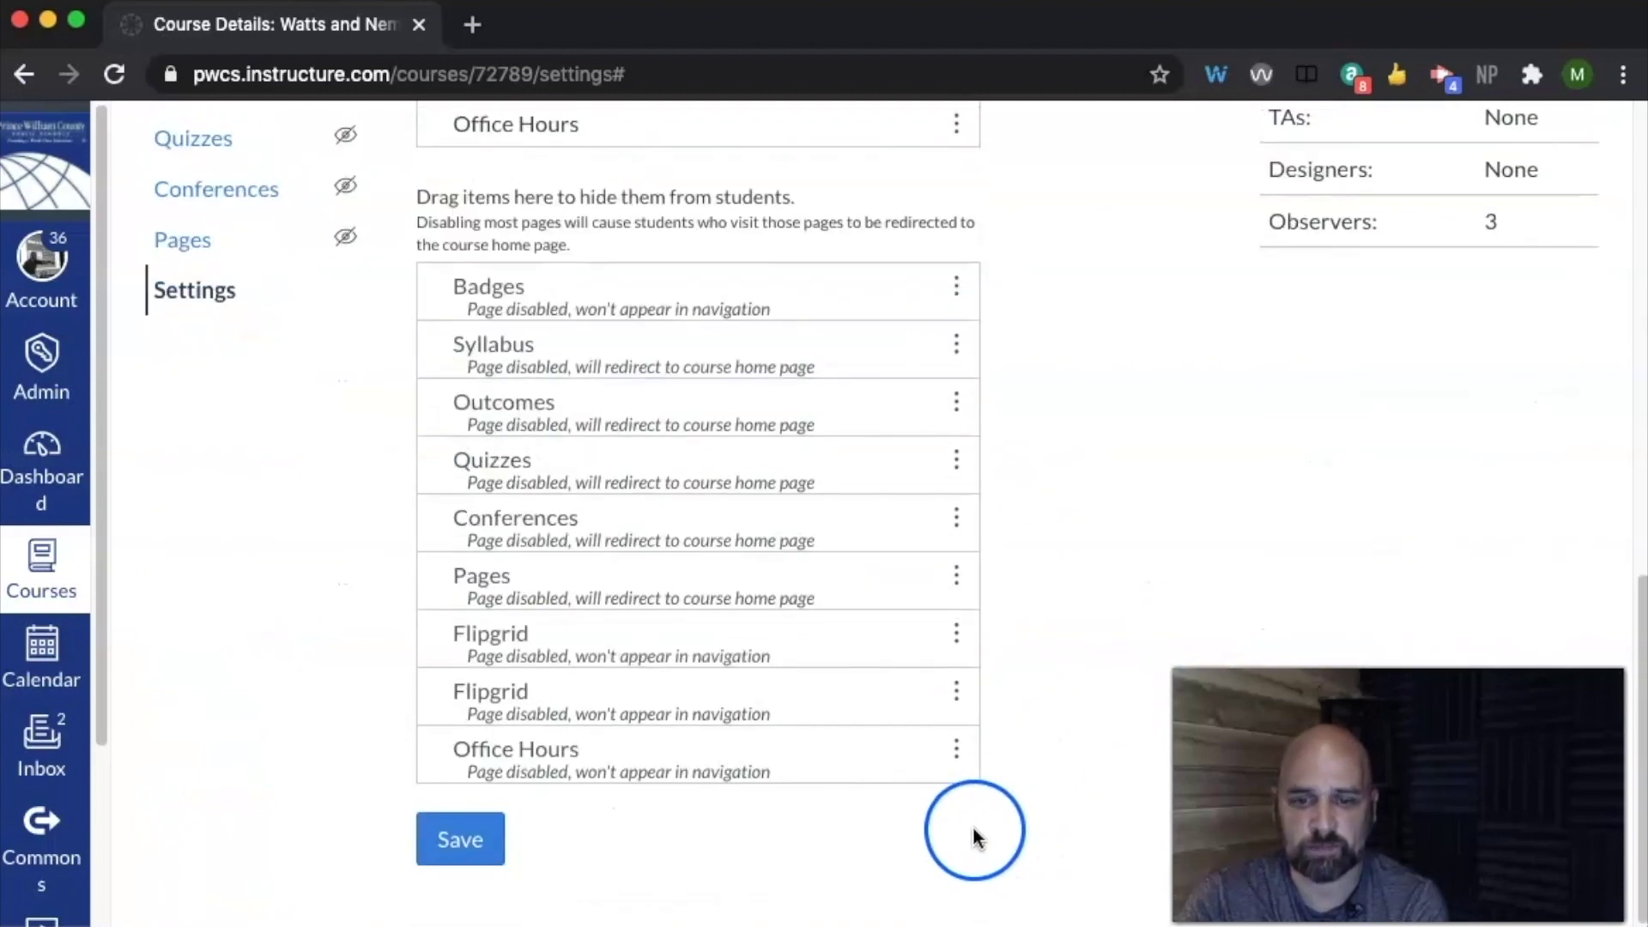
{"action": "left_click", "coordinate": [458, 841]}
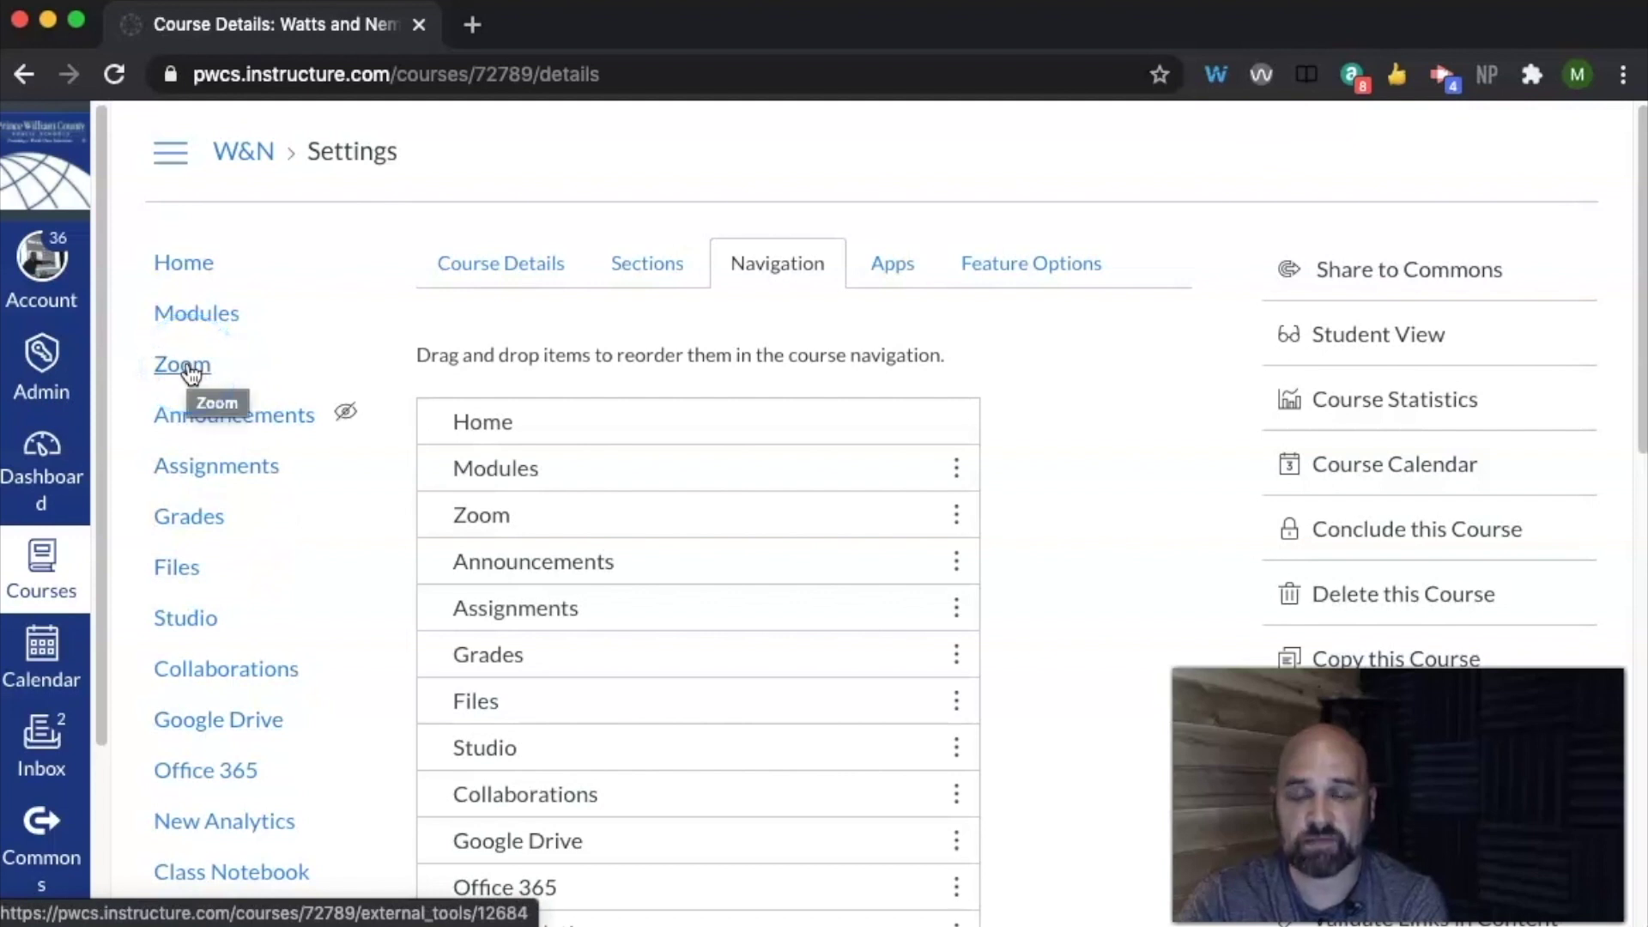
- Go to the course's Zoom page, which shows no upcoming meetings
{"action": "left_click", "coordinate": [190, 371]}
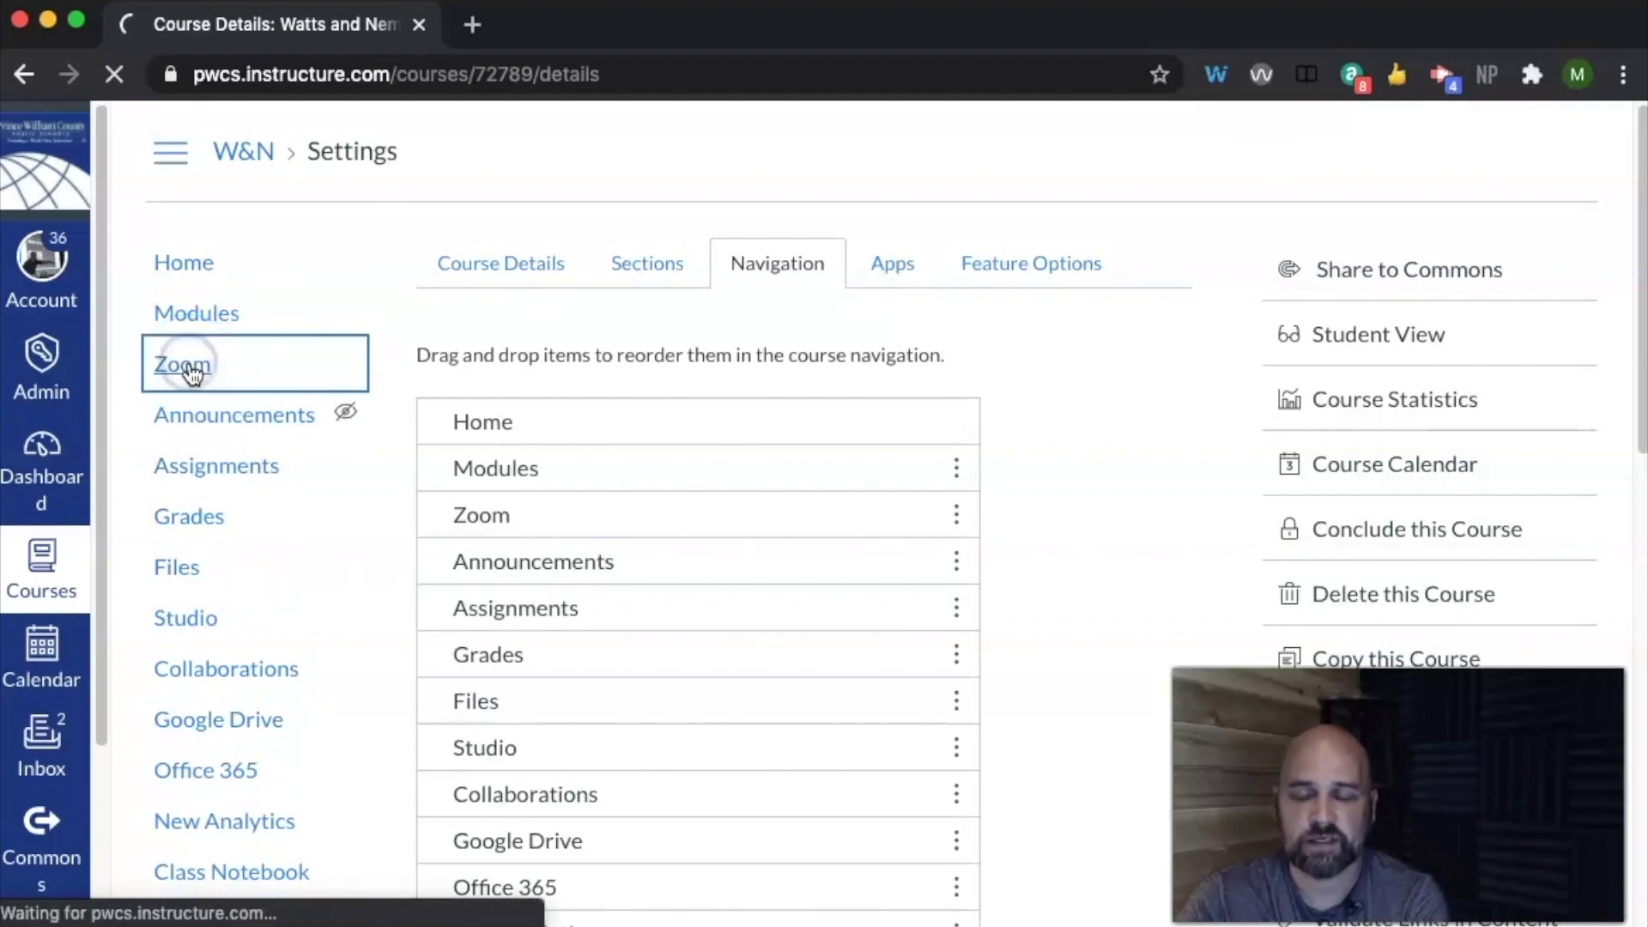
{"action": "left_click", "coordinate": [195, 375]}
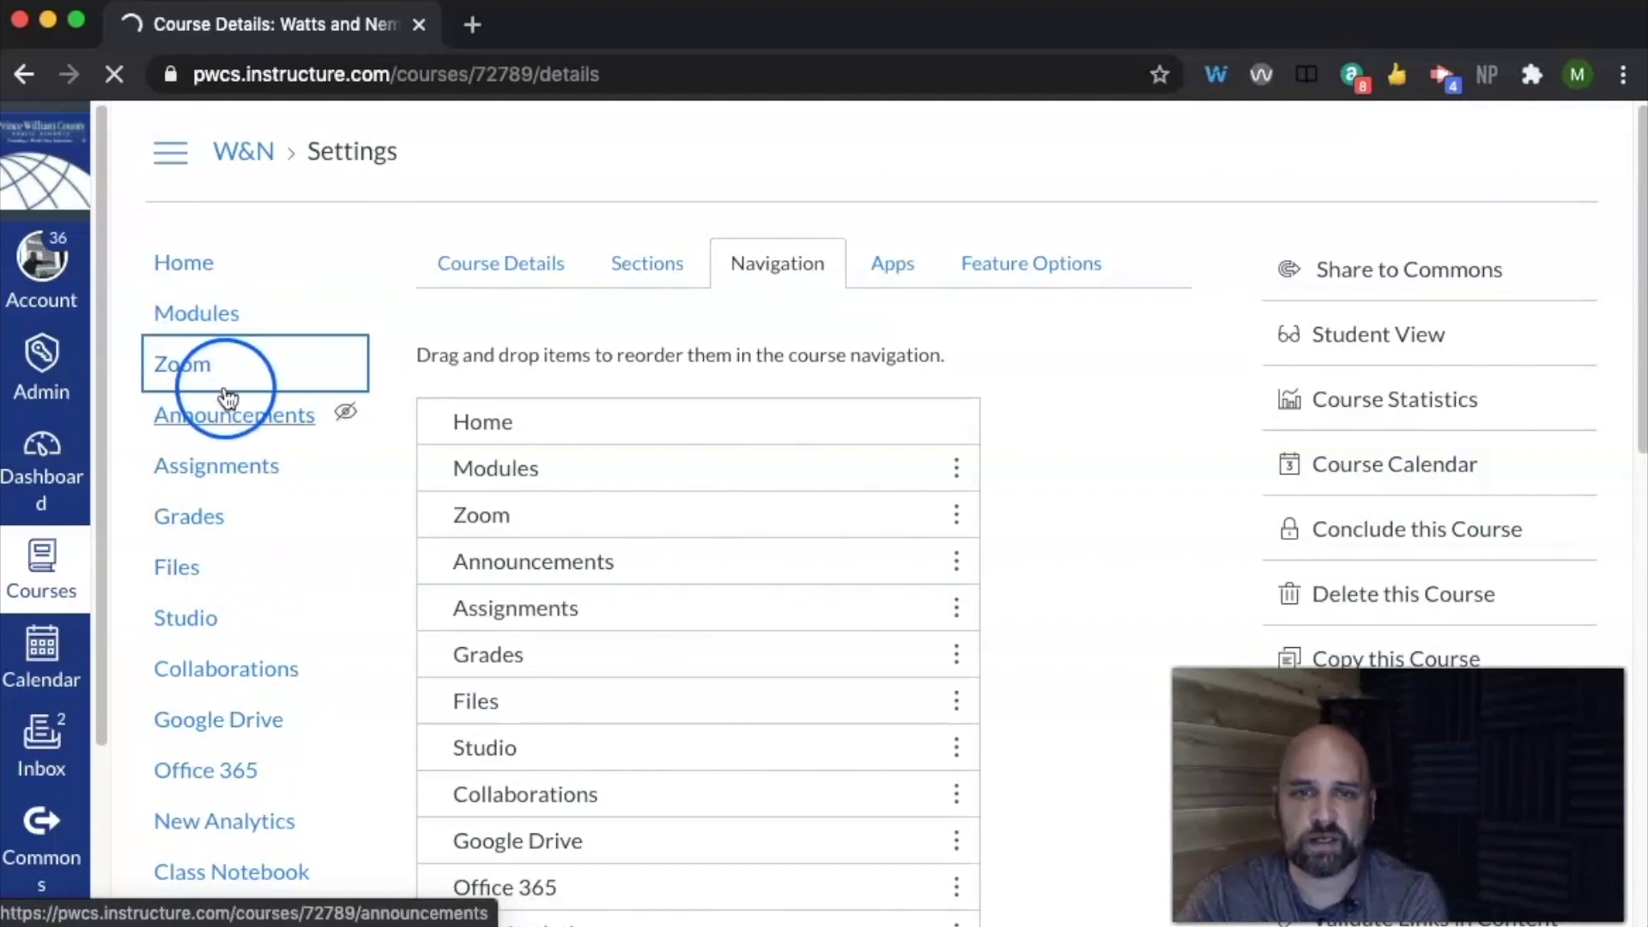
{"action": "left_click", "coordinate": [176, 371]}
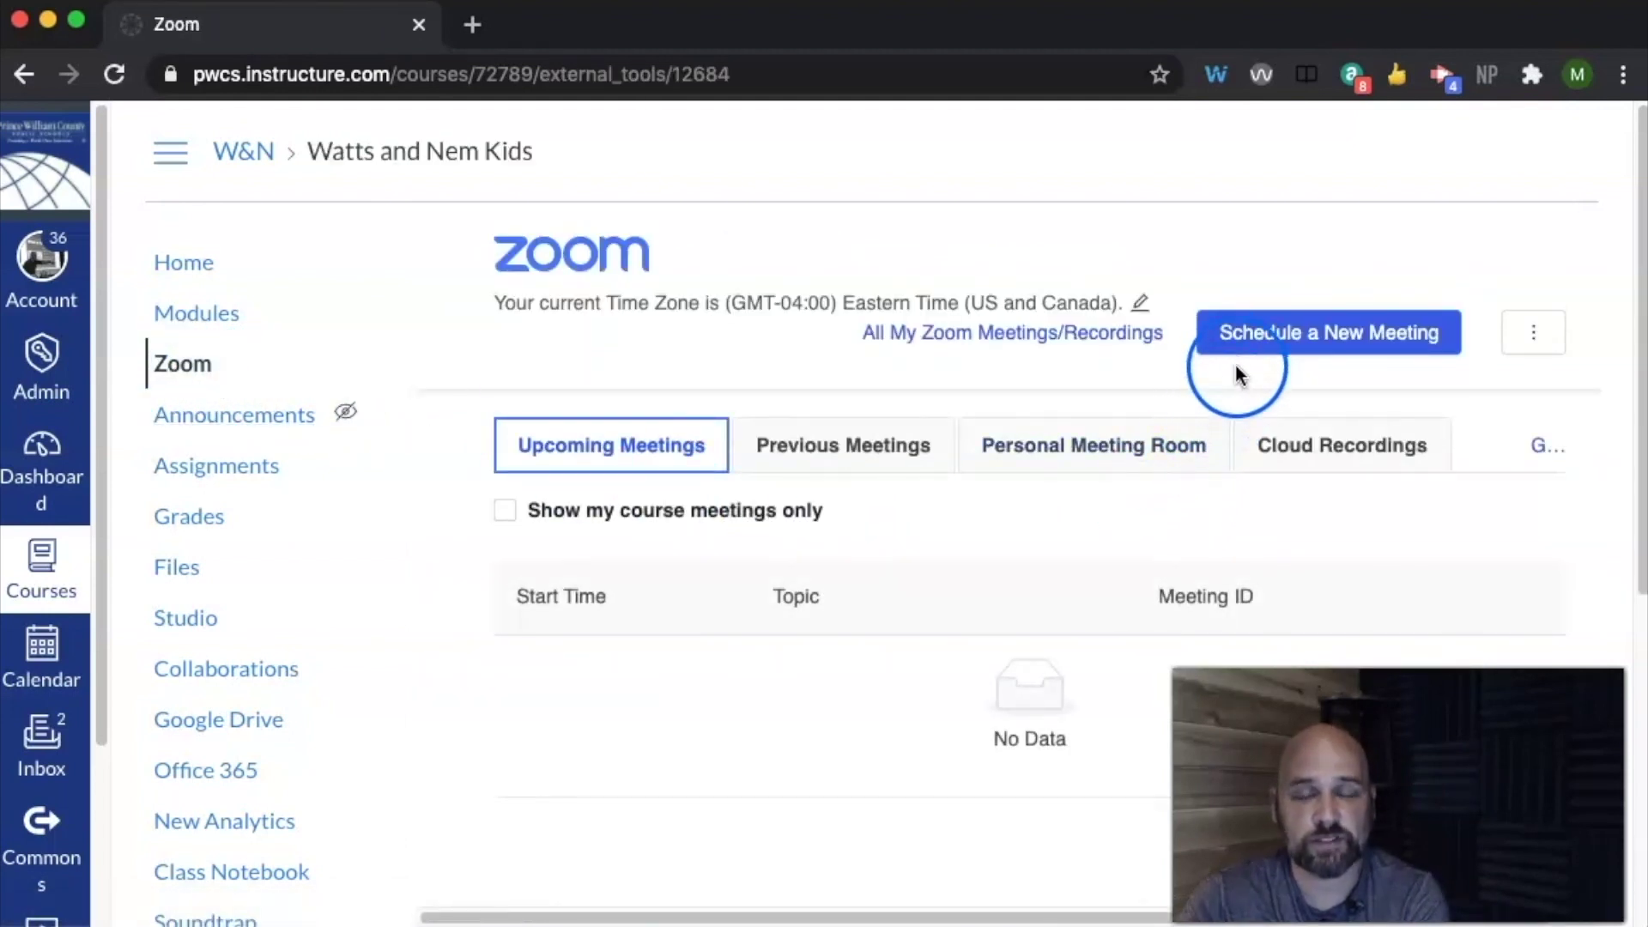
- Start a new Zoom meeting with the topic 'Watts and Nem Kids Family Podcast'
{"action": "left_click", "coordinate": [1258, 339]}
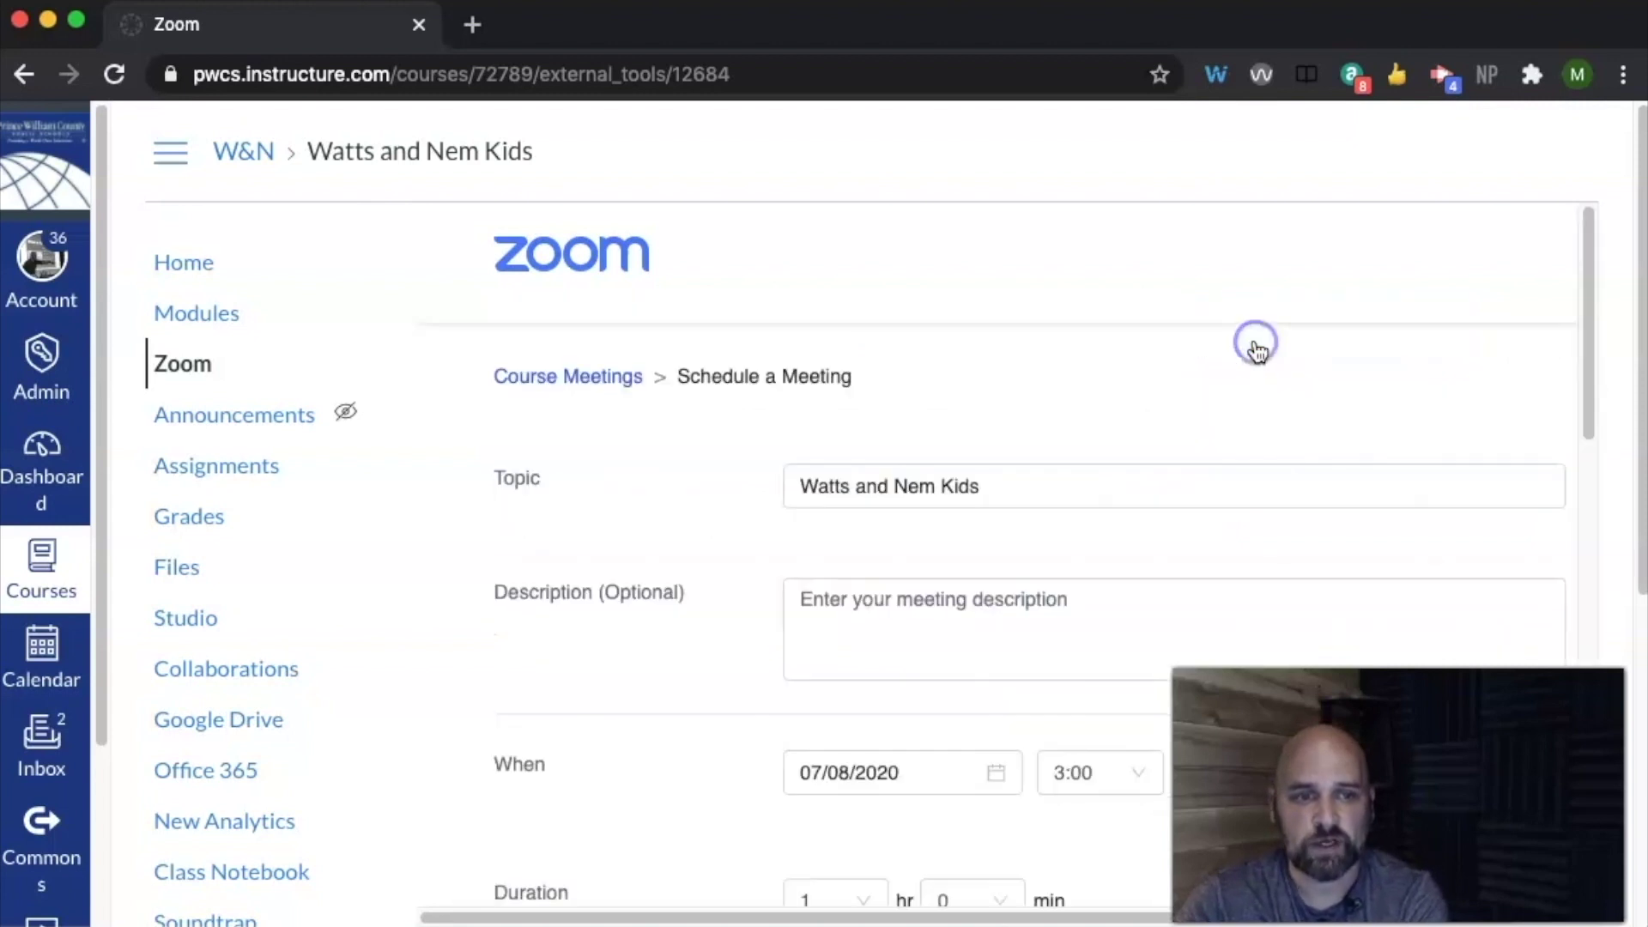
{"action": "left_click", "coordinate": [1135, 491]}
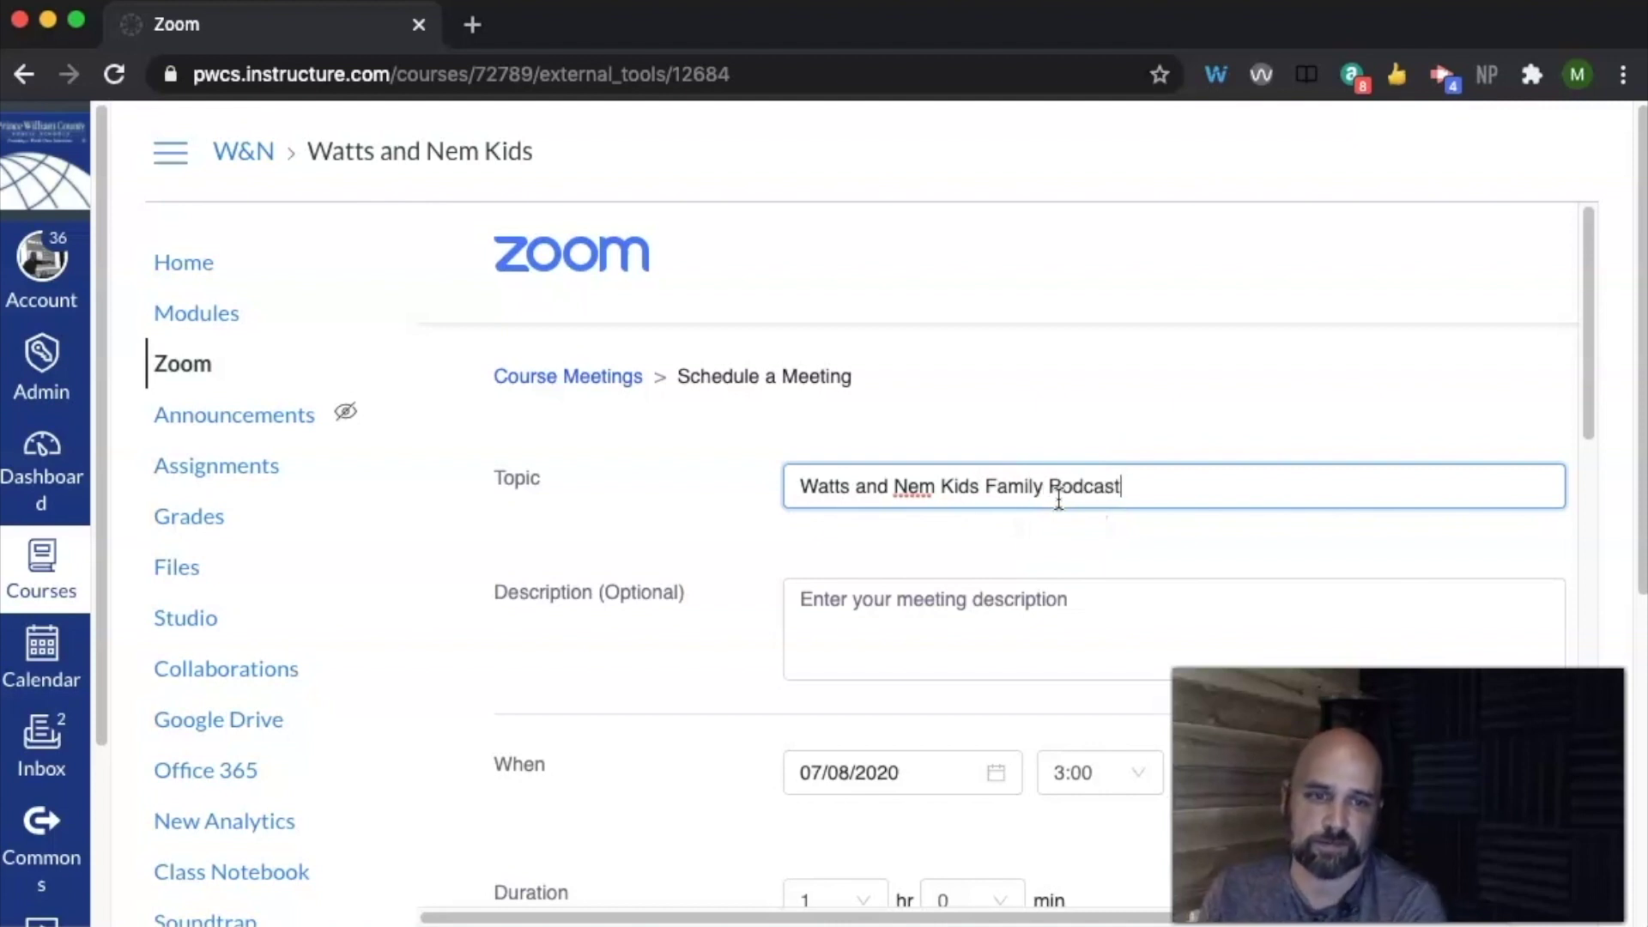
{"action": "left_click", "coordinate": [1029, 614]}
{"action": "scroll", "coordinate": [1031, 615], "scroll_direction": "down", "scroll_amount": 2}
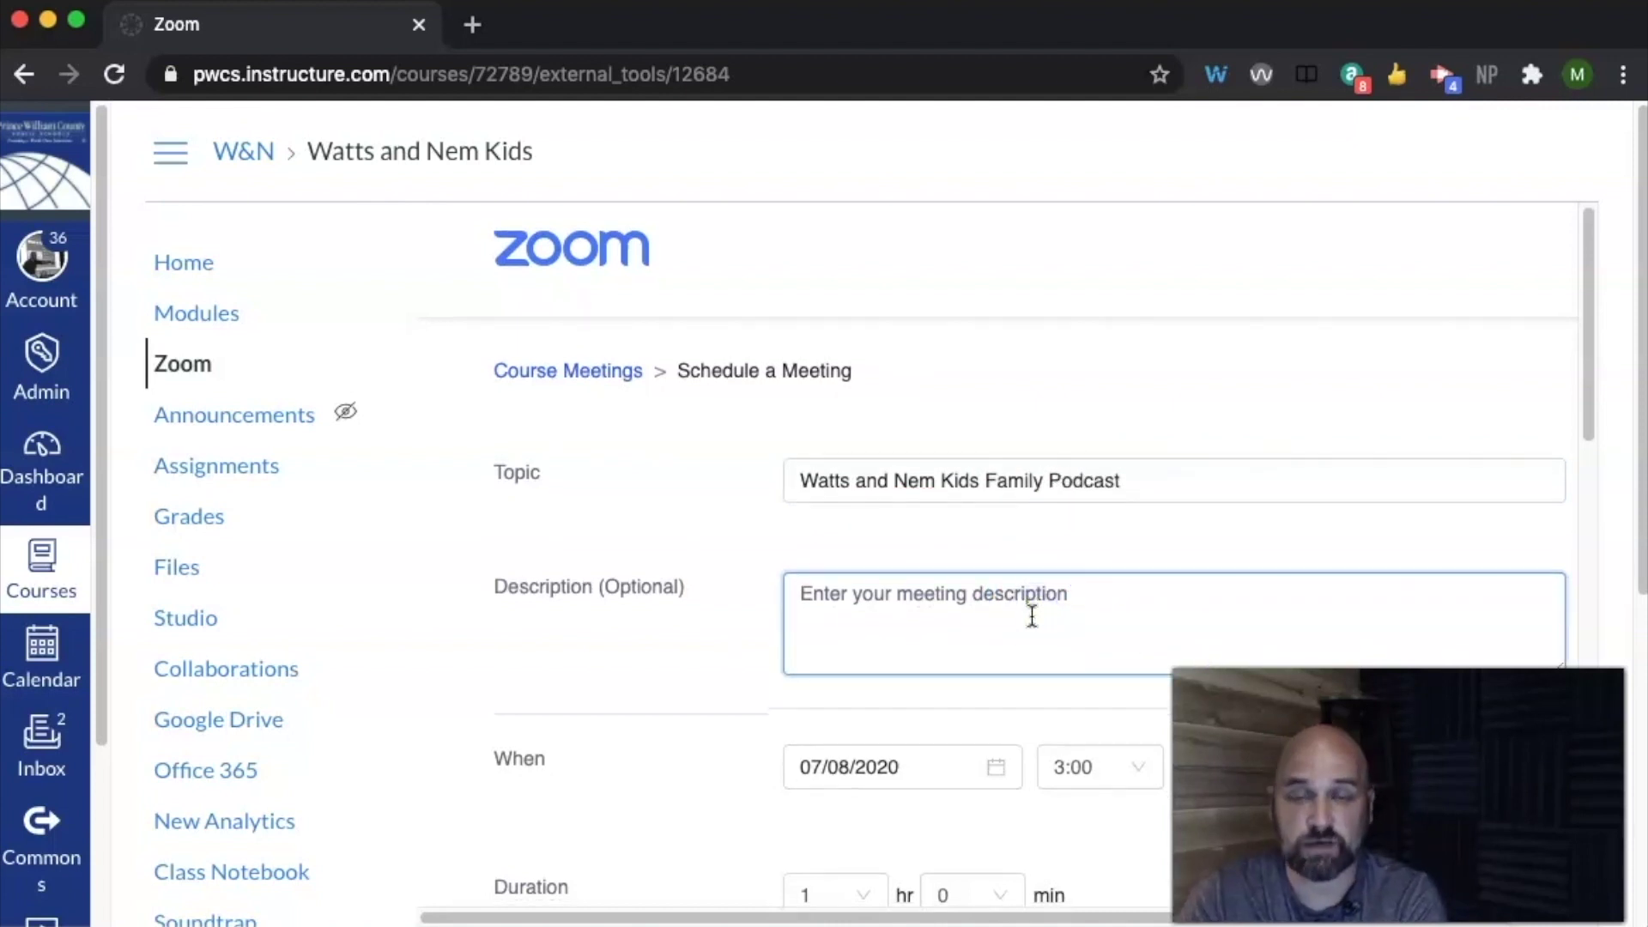
- Set the meeting to start on 07/09/2020 at 4:00 PM
{"action": "left_click", "coordinate": [994, 601]}
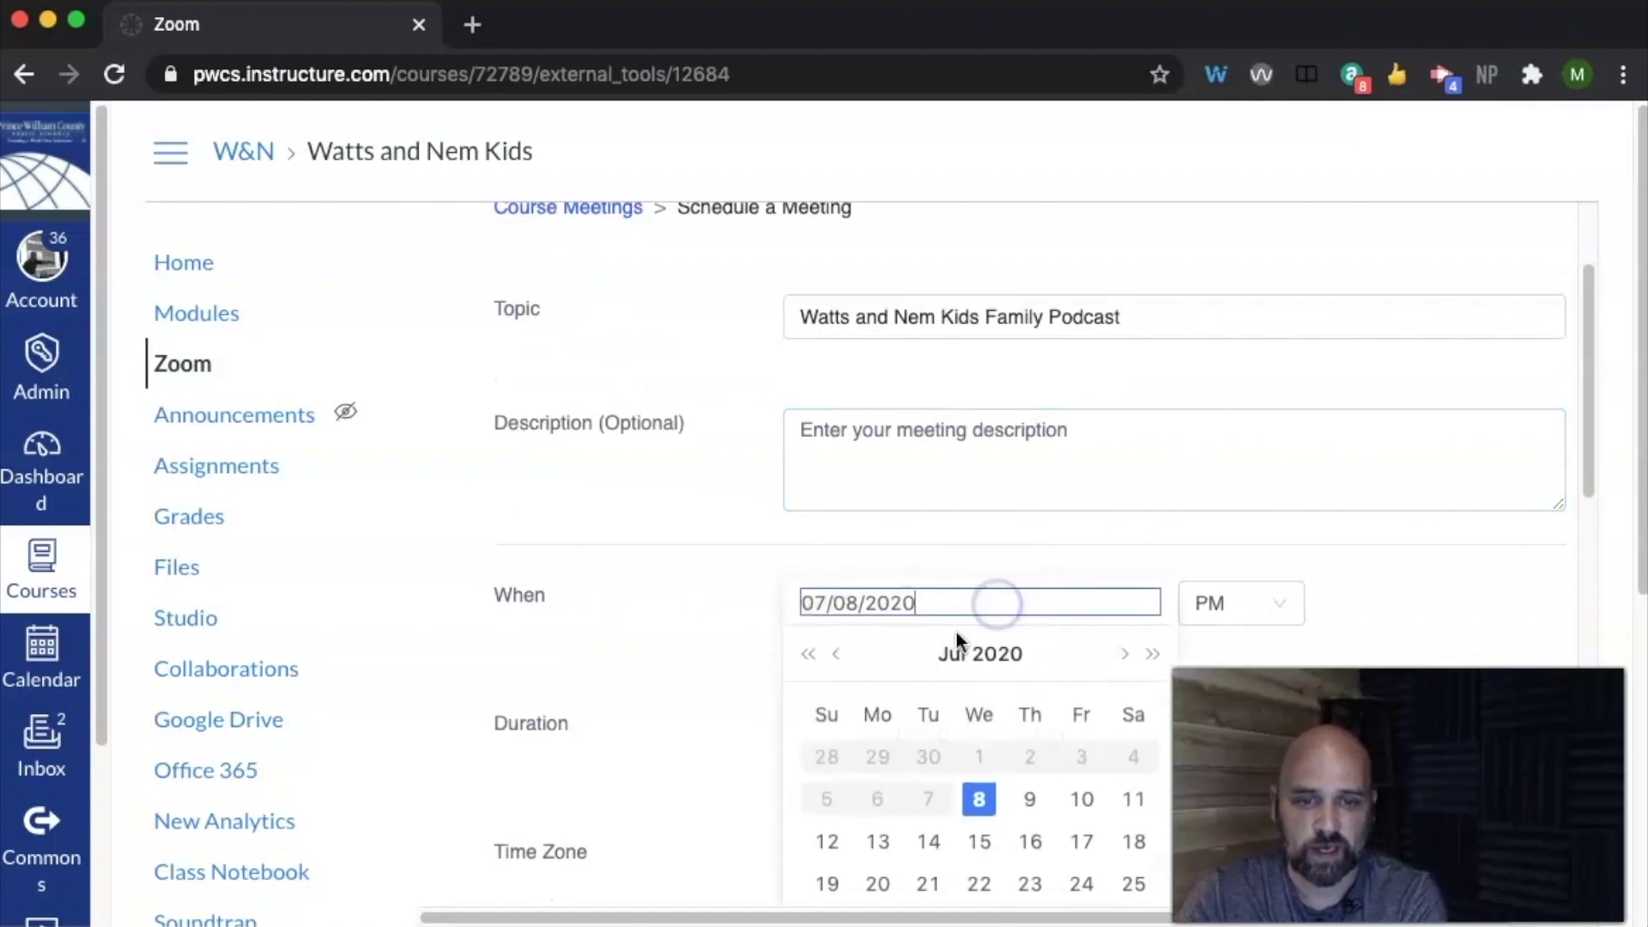
{"action": "left_click", "coordinate": [1028, 803]}
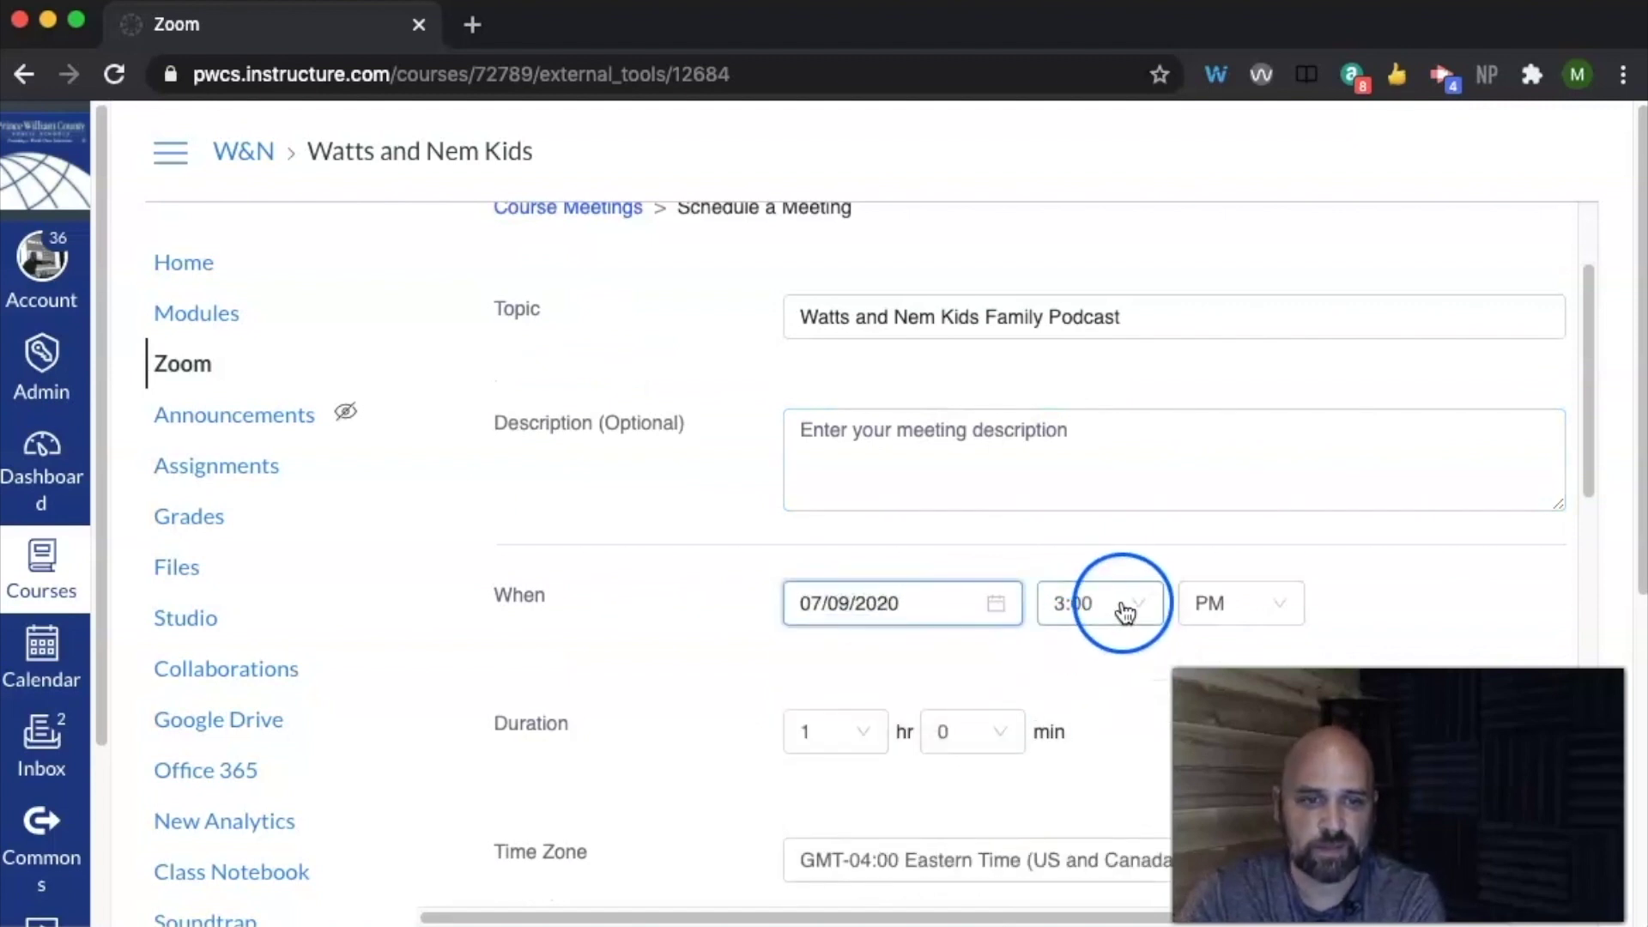
{"action": "left_click", "coordinate": [1123, 605]}
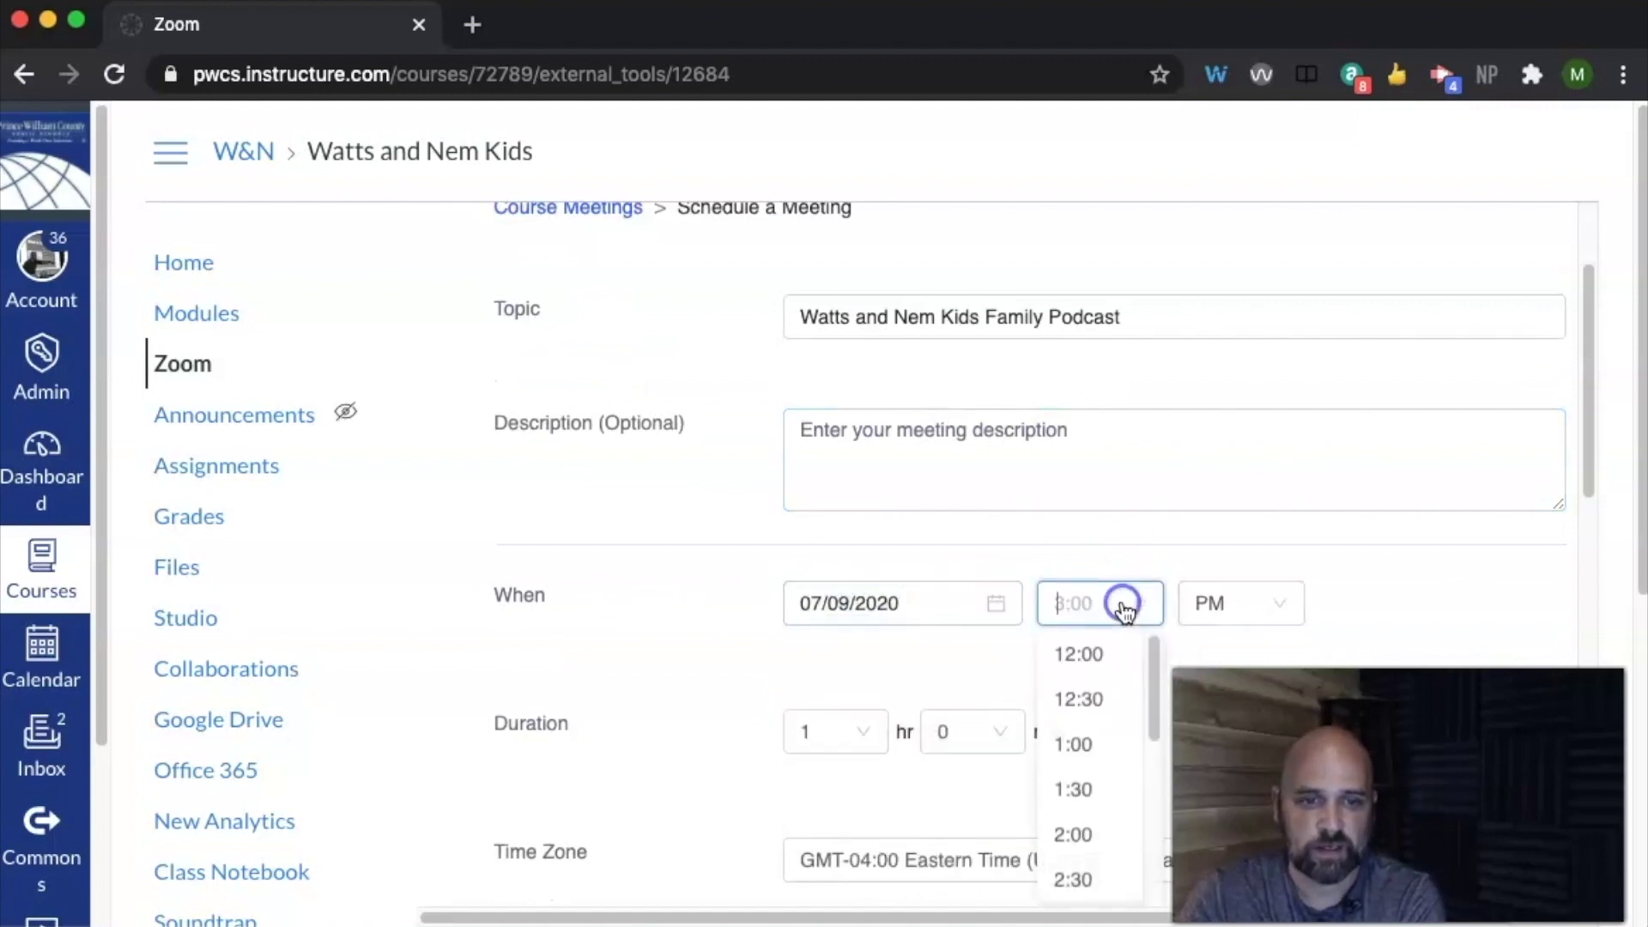
{"action": "scroll", "coordinate": [1085, 876], "scroll_direction": "down", "scroll_amount": 3}
{"action": "left_click", "coordinate": [1075, 869]}
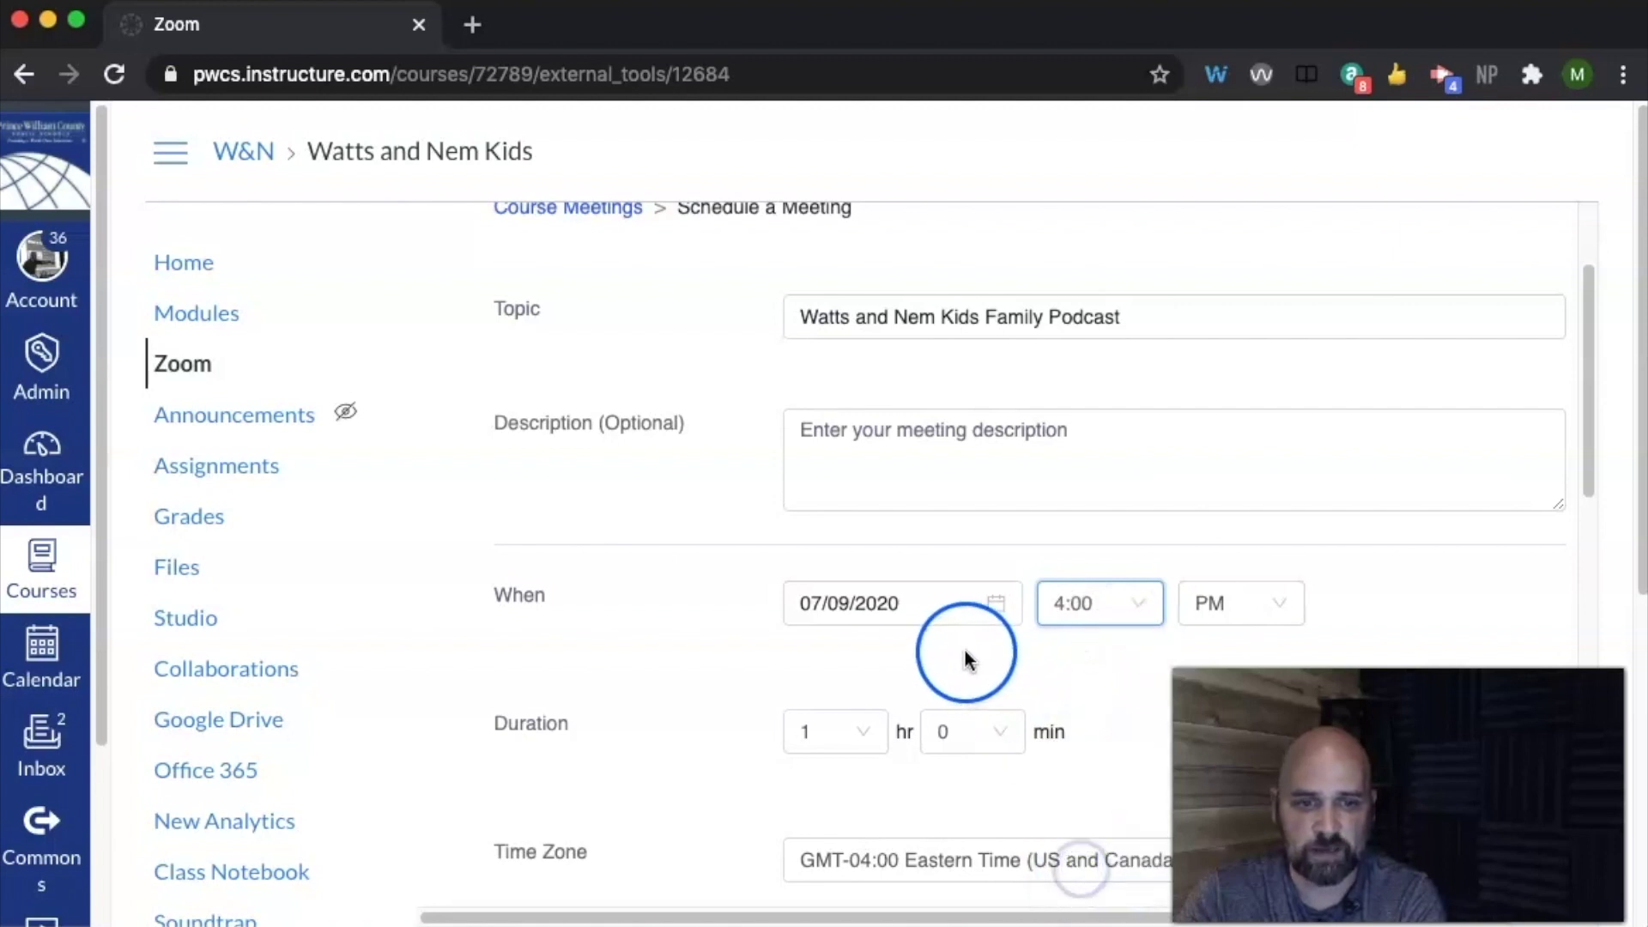
- Set the meeting duration to 0 hours 30 minutes
{"action": "scroll", "coordinate": [935, 656], "scroll_direction": "down", "scroll_amount": 1}
{"action": "left_click", "coordinate": [877, 682]}
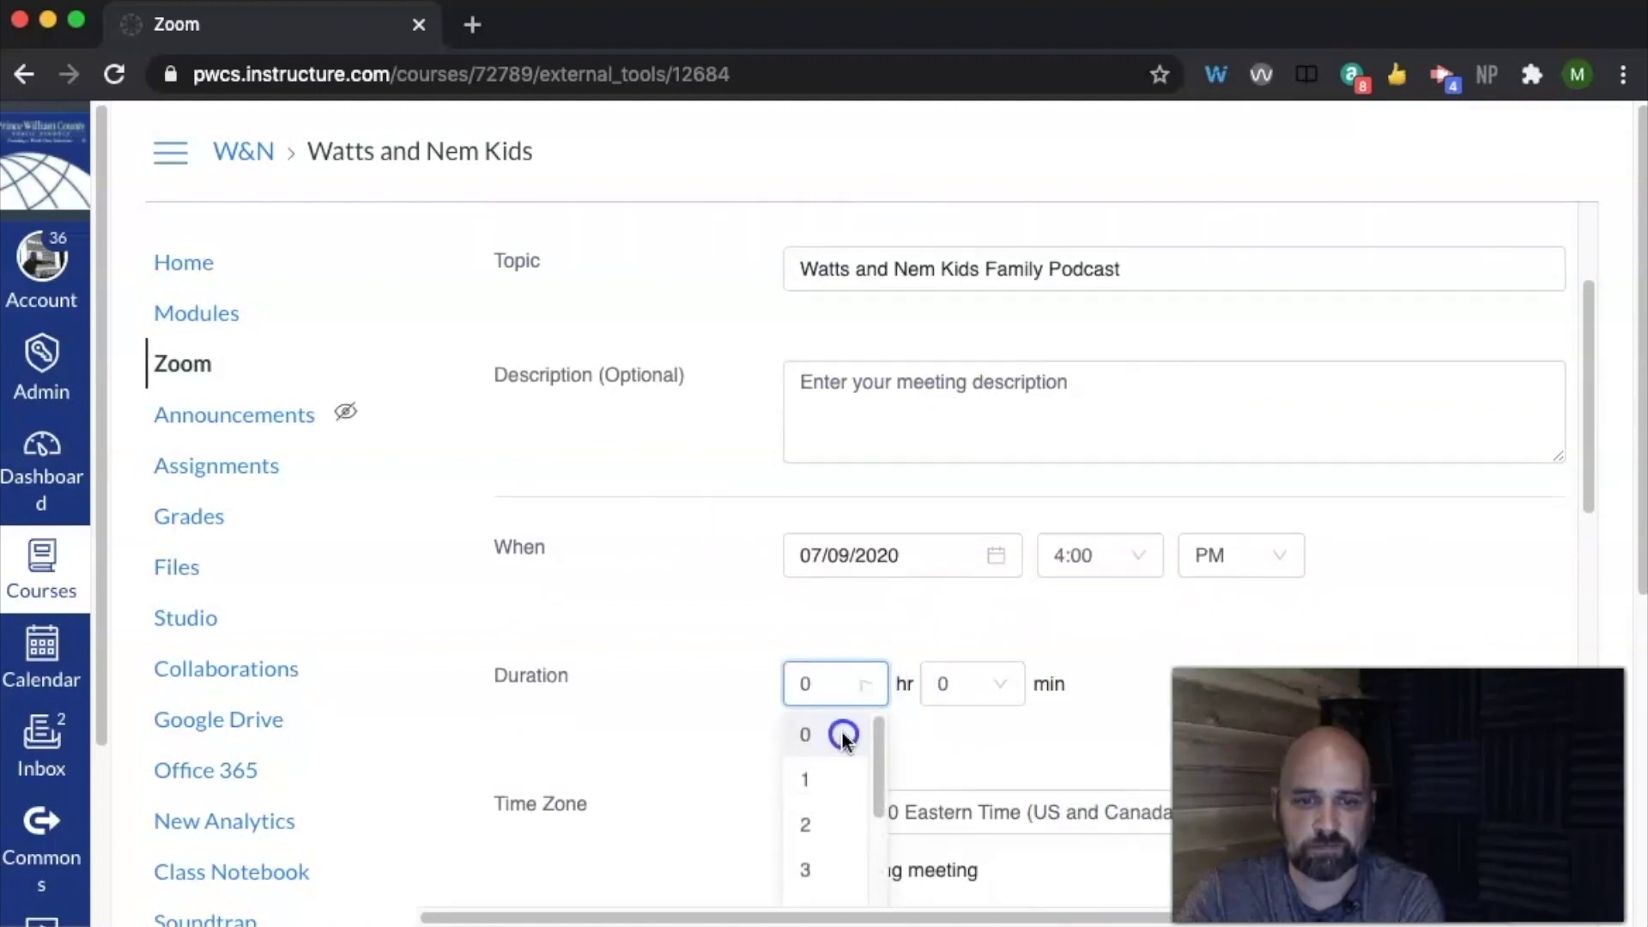
{"action": "left_click", "coordinate": [843, 736]}
{"action": "left_click", "coordinate": [935, 696]}
{"action": "left_click", "coordinate": [975, 827]}
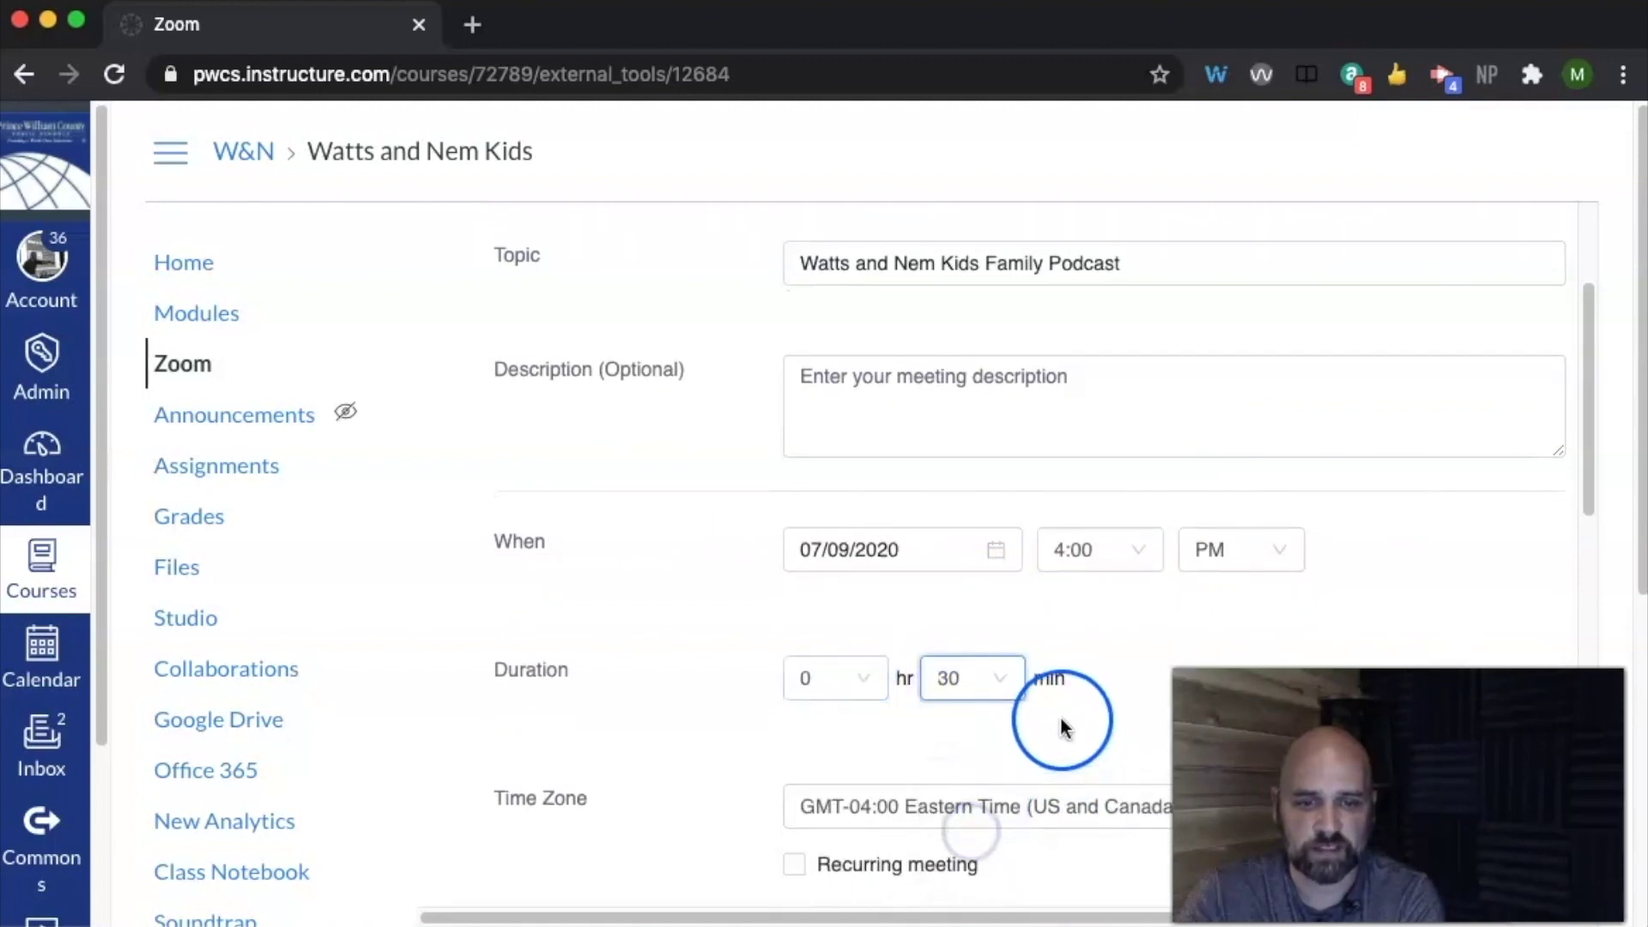
{"action": "scroll", "coordinate": [1062, 727], "scroll_direction": "down", "scroll_amount": 5}
- Make the meeting recur every week on Mon, Wed and Fri
{"action": "left_click", "coordinate": [795, 455]}
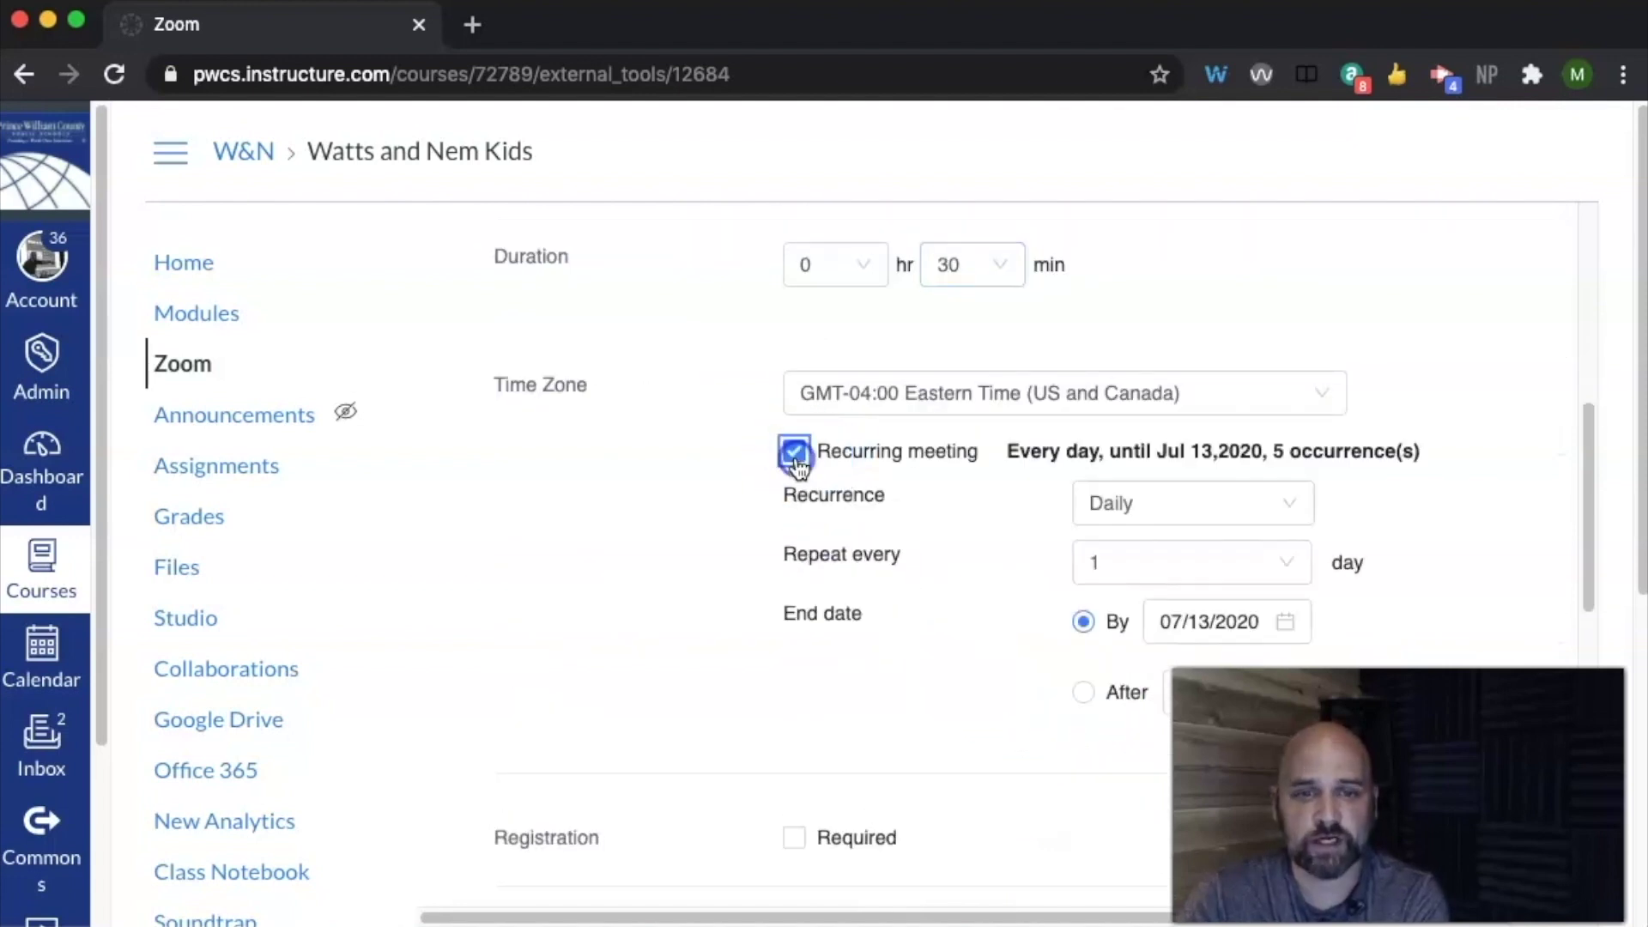
{"action": "scroll", "coordinate": [987, 769], "scroll_direction": "down", "scroll_amount": 1}
{"action": "scroll", "coordinate": [1115, 643], "scroll_direction": "down", "scroll_amount": 2}
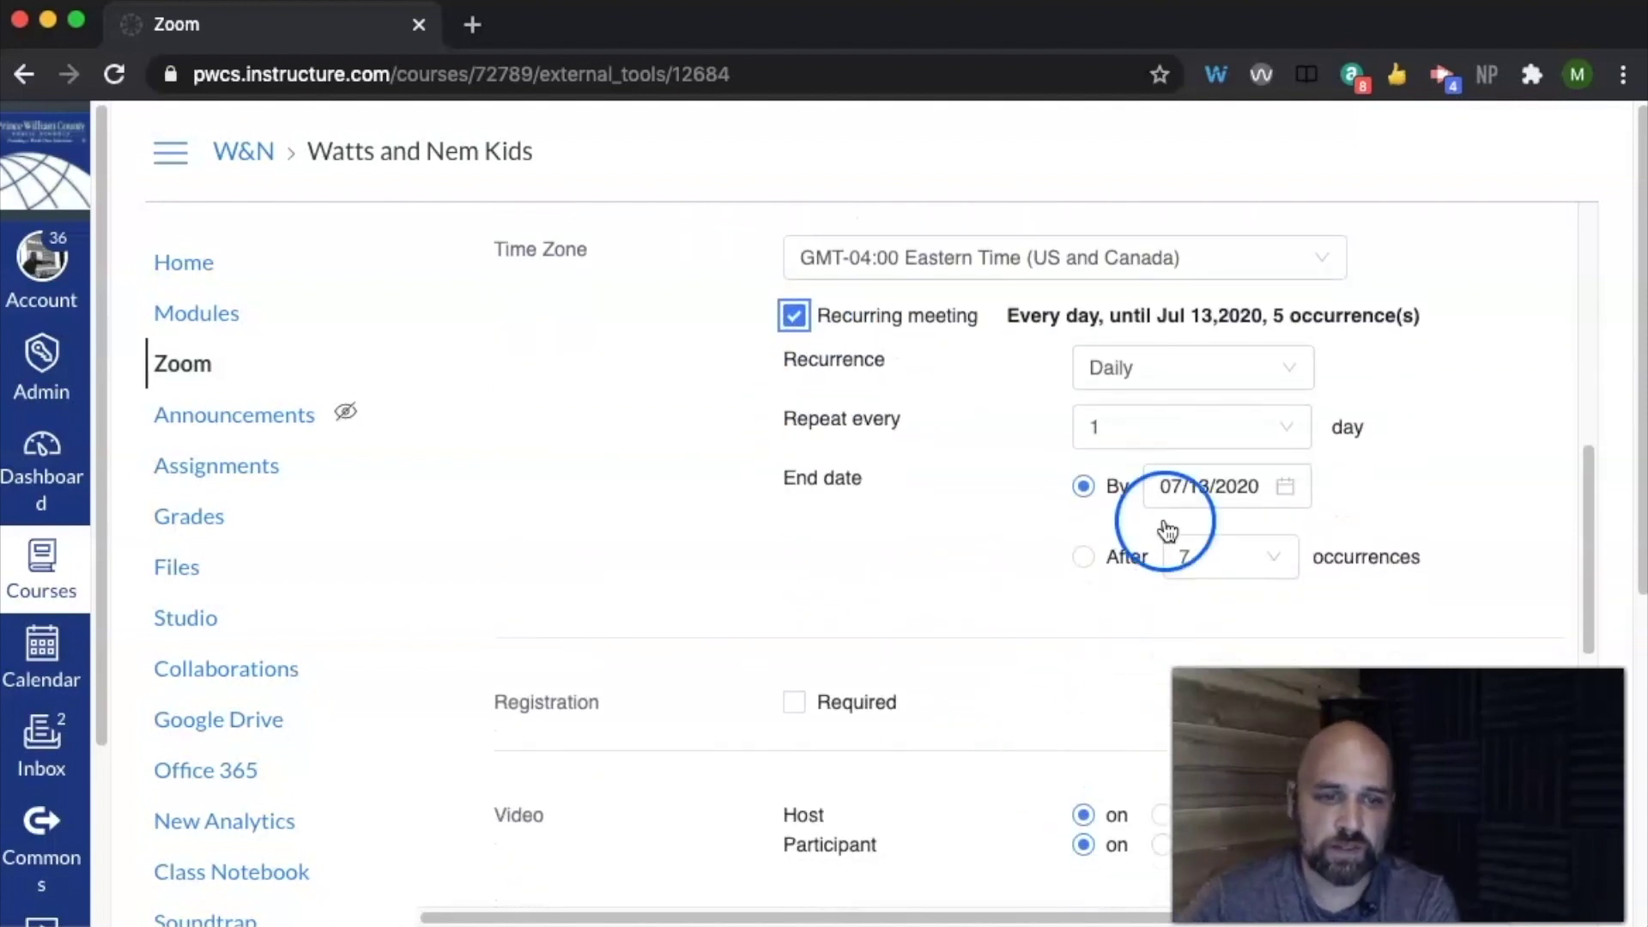
{"action": "left_click", "coordinate": [1179, 380]}
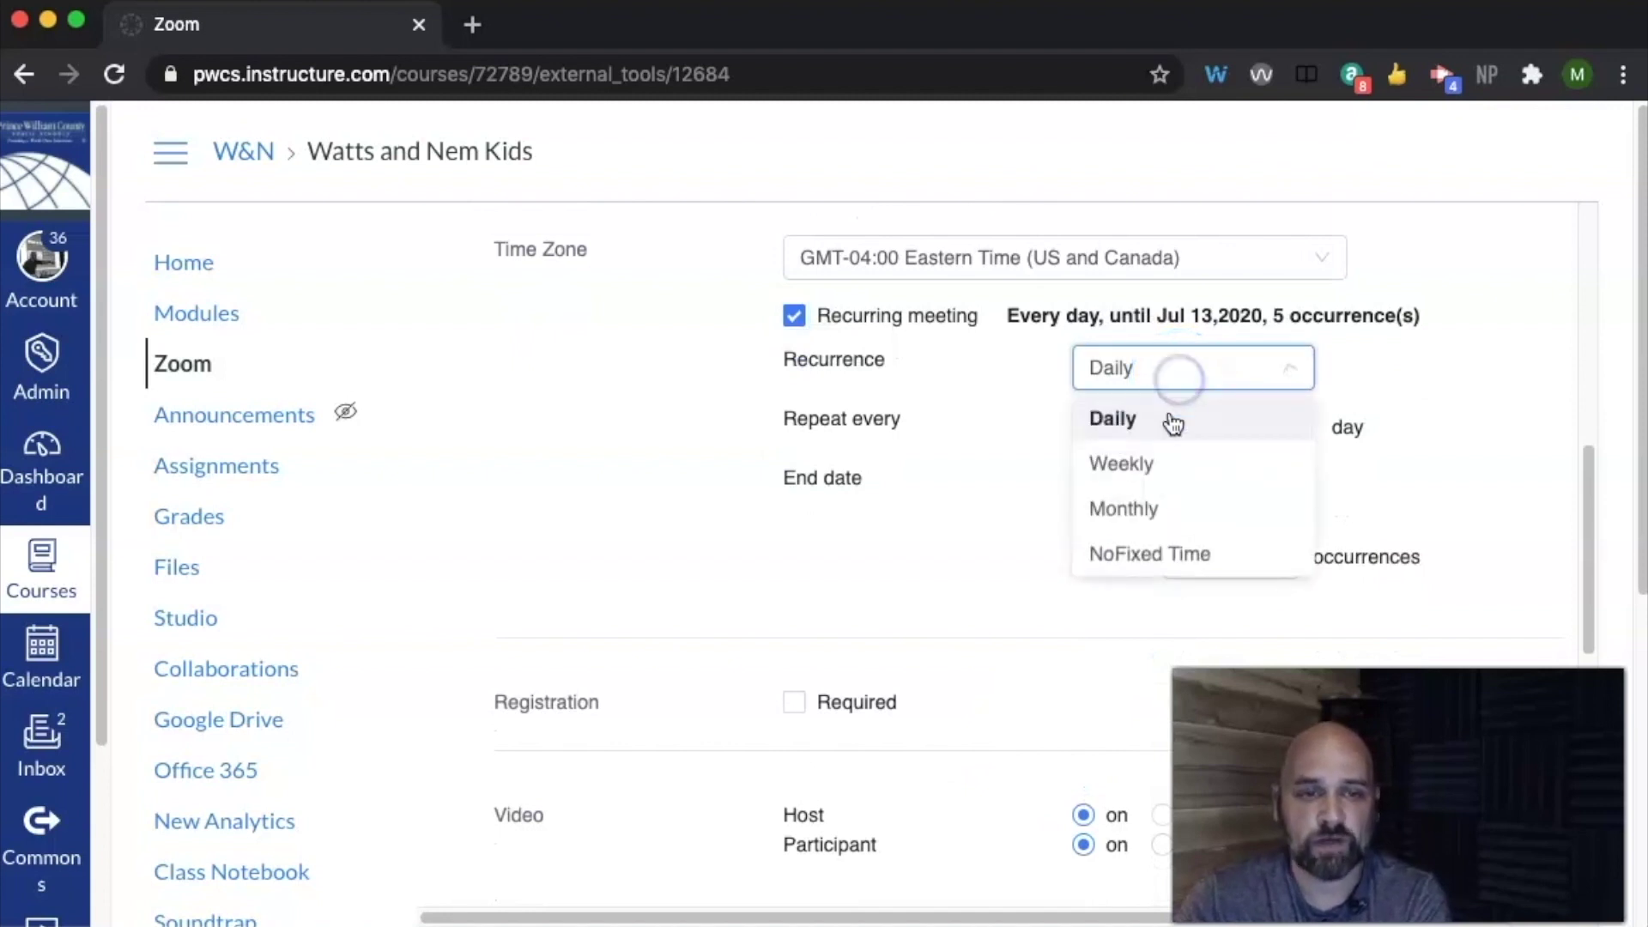
{"action": "left_click", "coordinate": [1153, 466]}
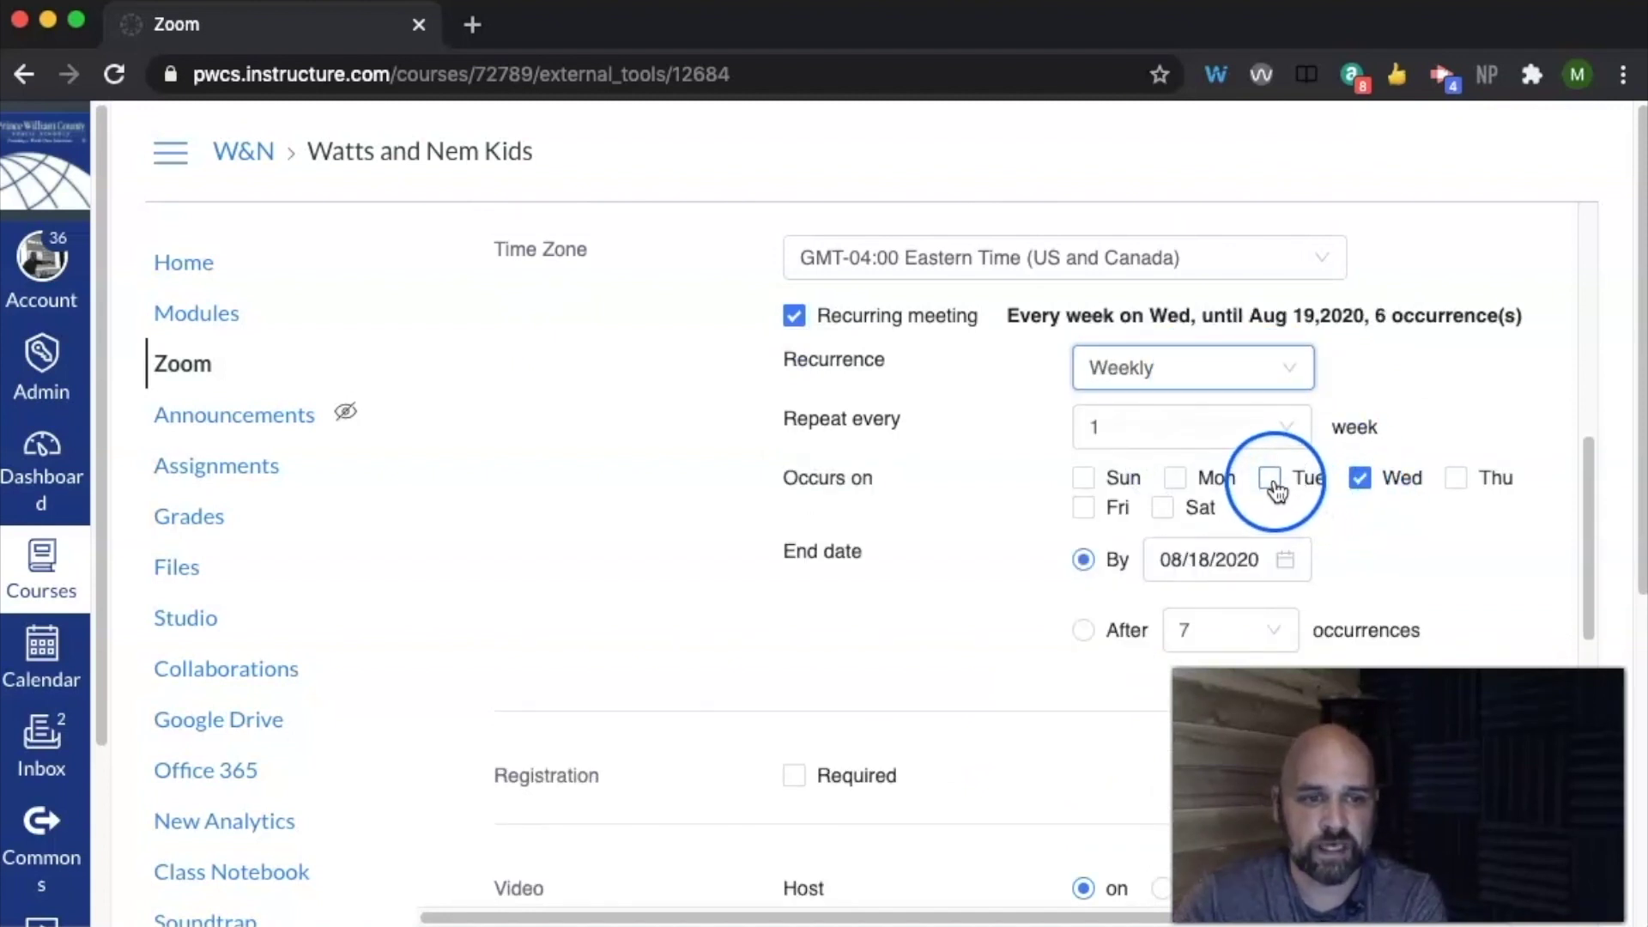
{"action": "left_click", "coordinate": [1174, 478]}
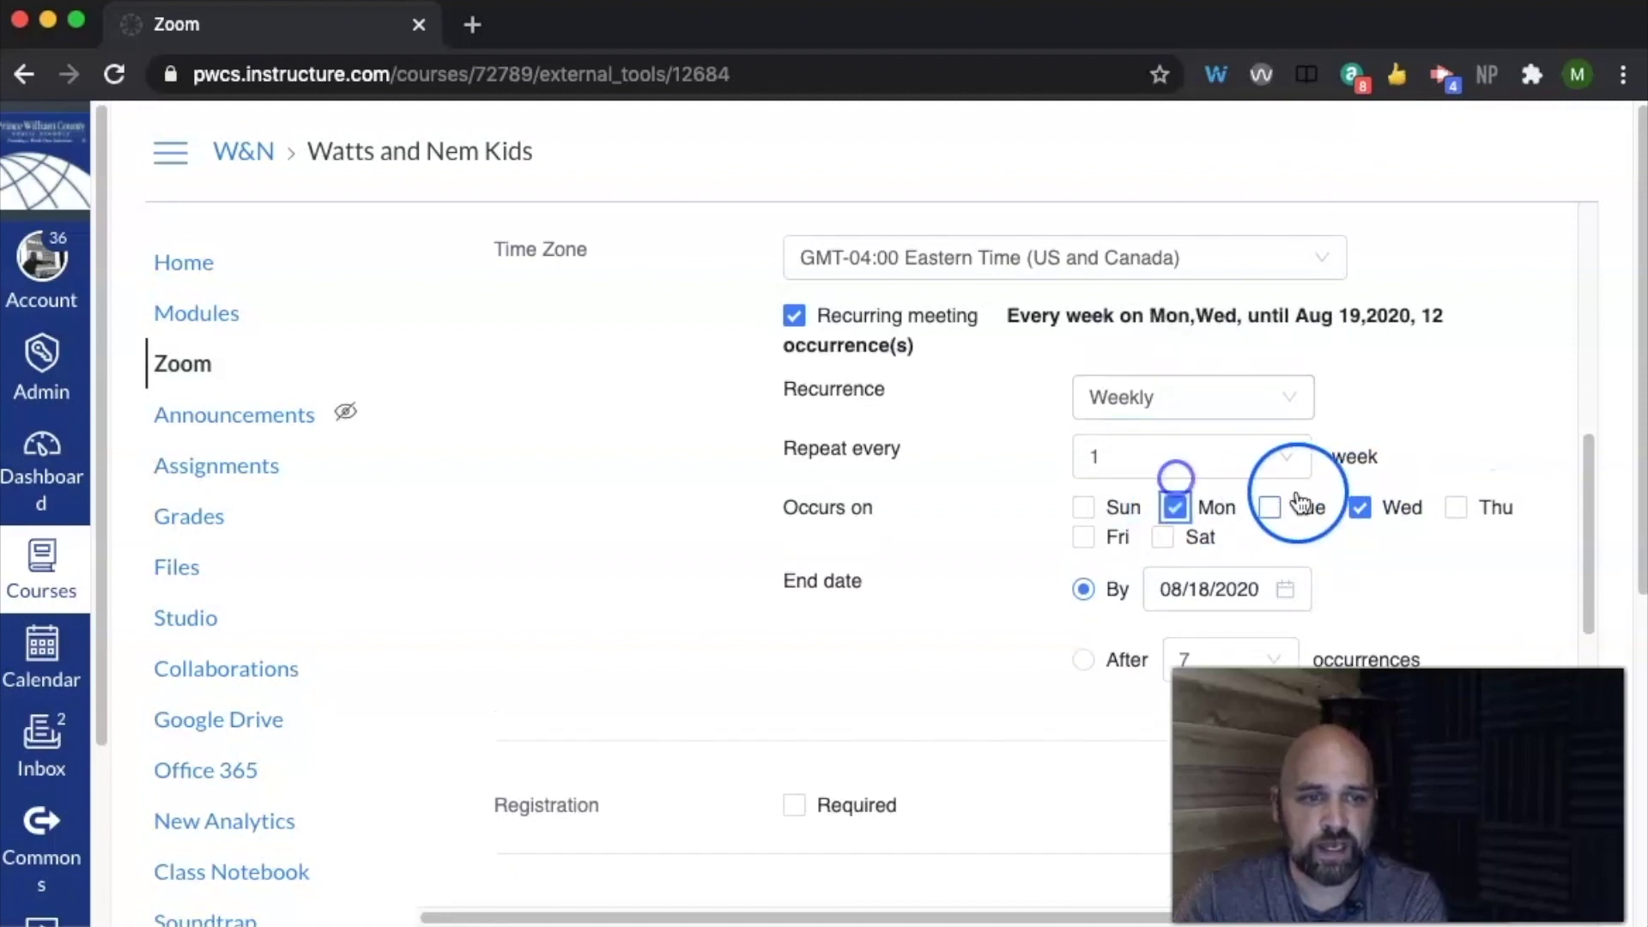
{"action": "left_click", "coordinate": [1083, 537]}
- End the recurrence on August 14, 2020, giving 16 occurrences
{"action": "scroll", "coordinate": [1327, 558], "scroll_direction": "down", "scroll_amount": 2}
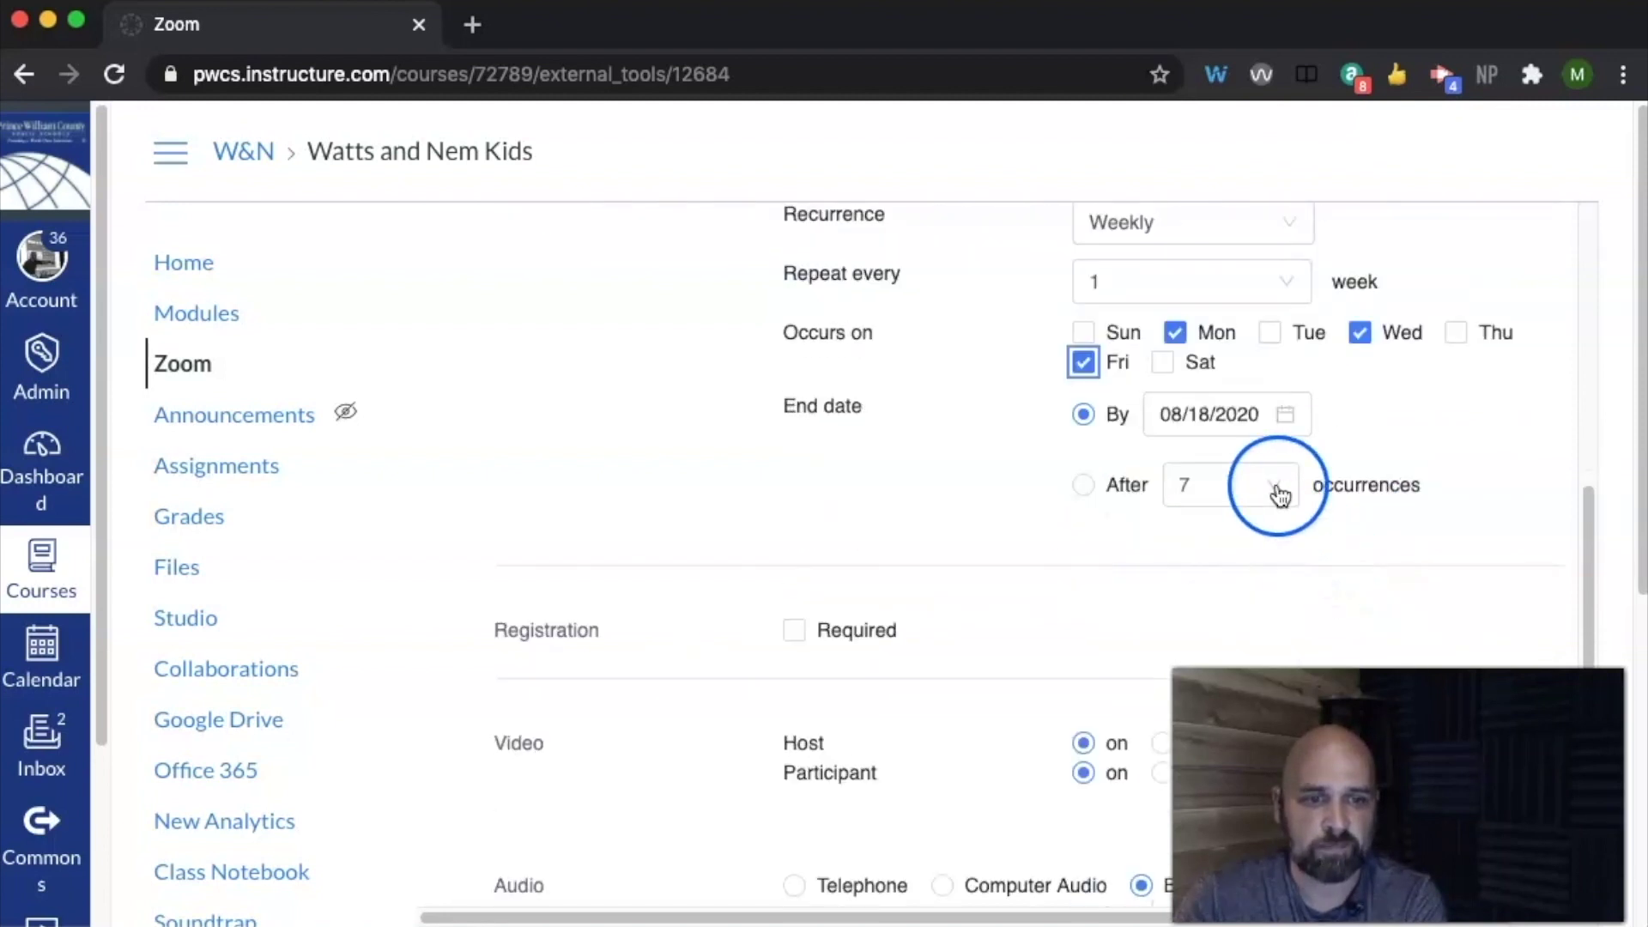
{"action": "left_click", "coordinate": [1299, 409]}
{"action": "scroll", "coordinate": [1321, 515], "scroll_direction": "down", "scroll_amount": 3}
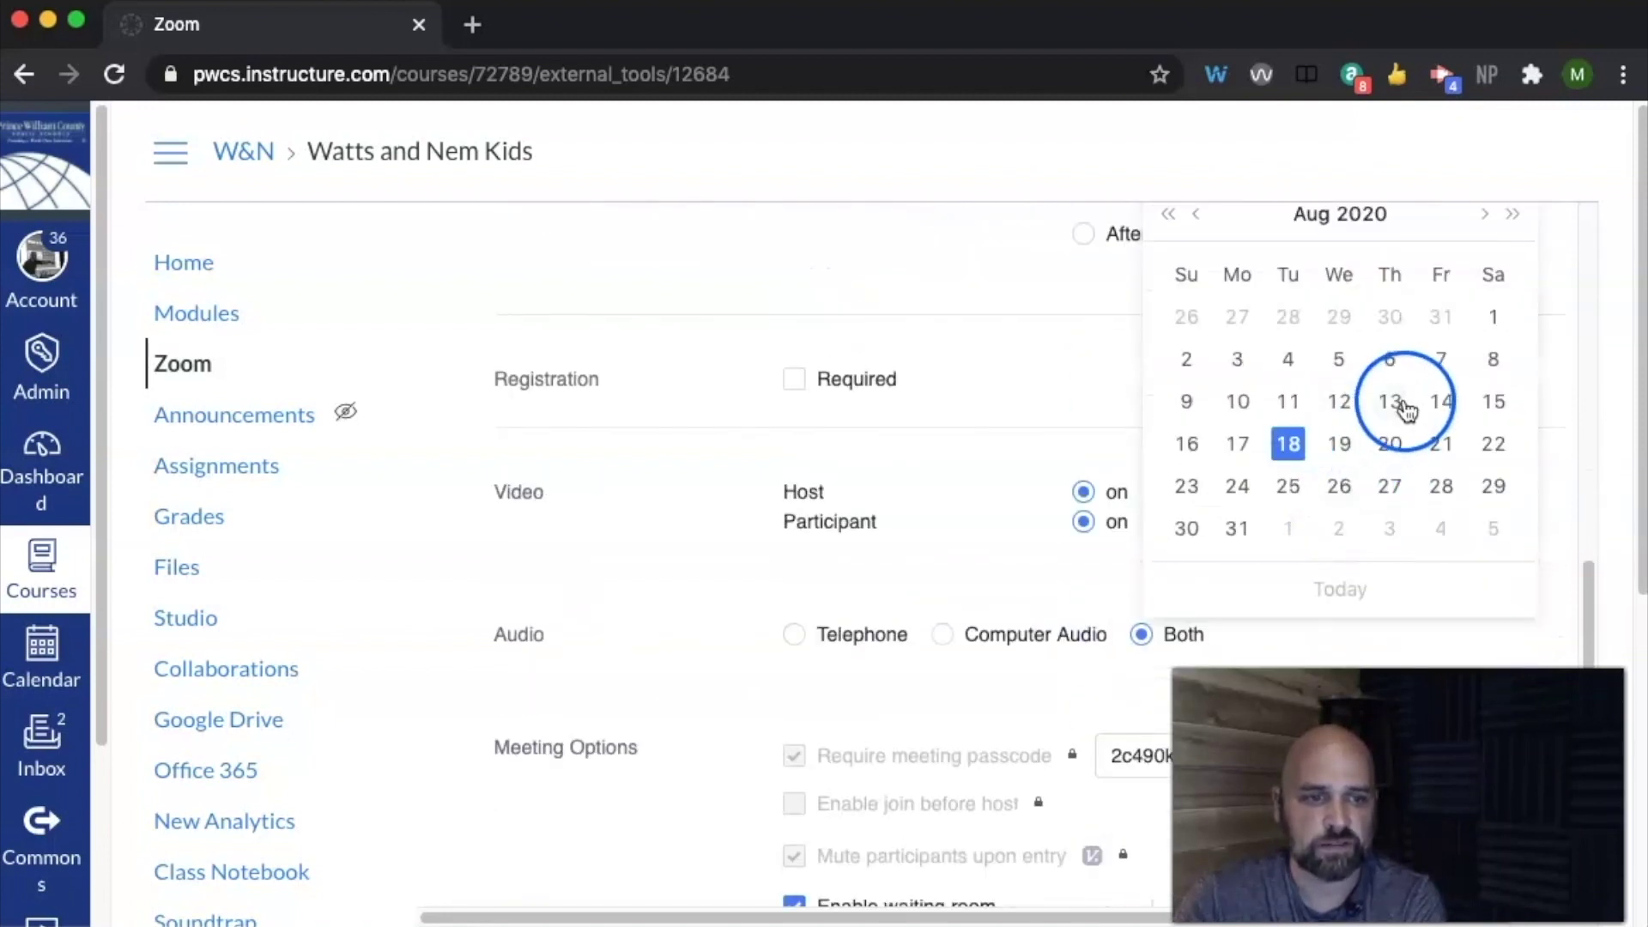
{"action": "left_click", "coordinate": [1447, 418]}
{"action": "scroll", "coordinate": [1425, 429], "scroll_direction": "up", "scroll_amount": 5}
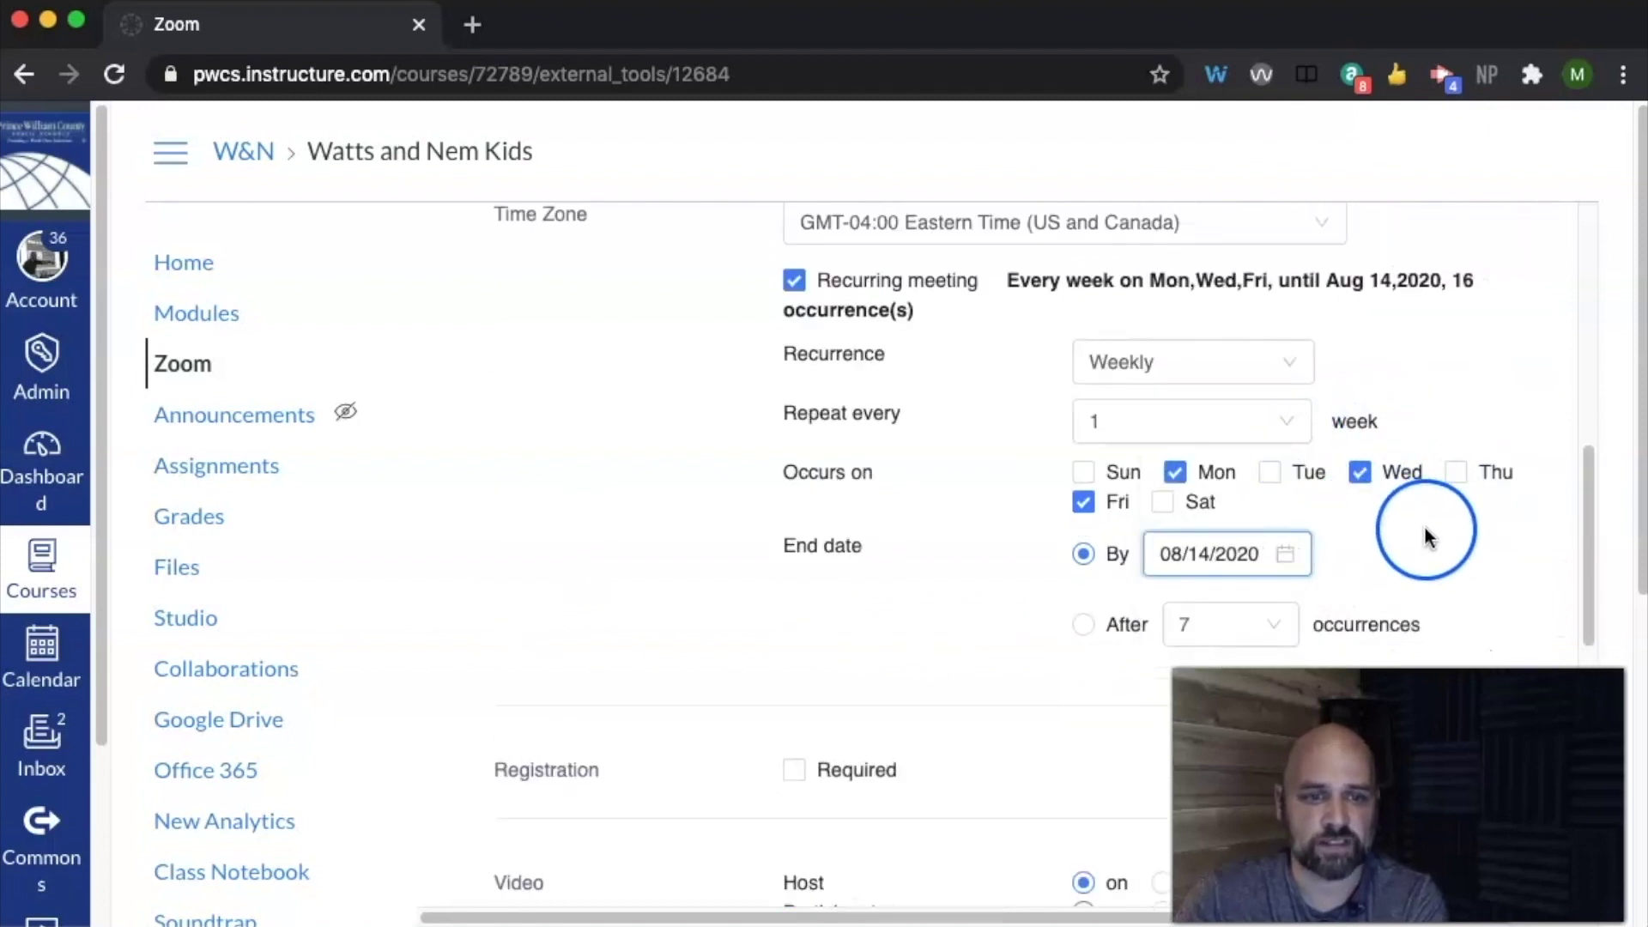
{"action": "scroll", "coordinate": [1108, 601], "scroll_direction": "down", "scroll_amount": 1}
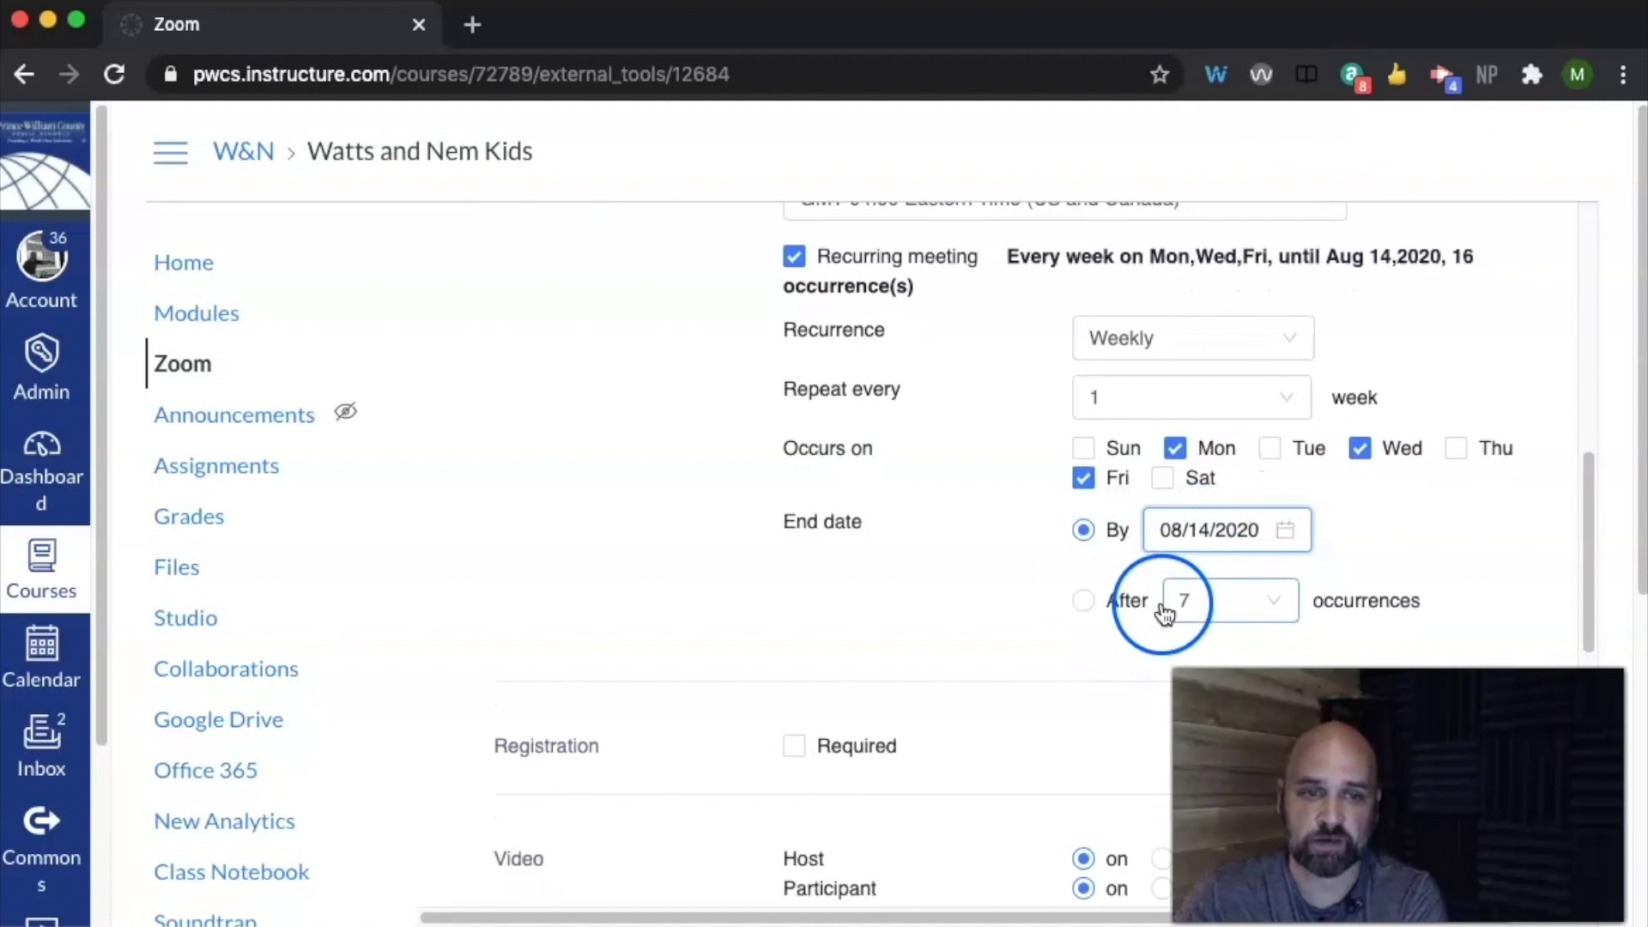
{"action": "scroll", "coordinate": [1023, 626], "scroll_direction": "down", "scroll_amount": 4}
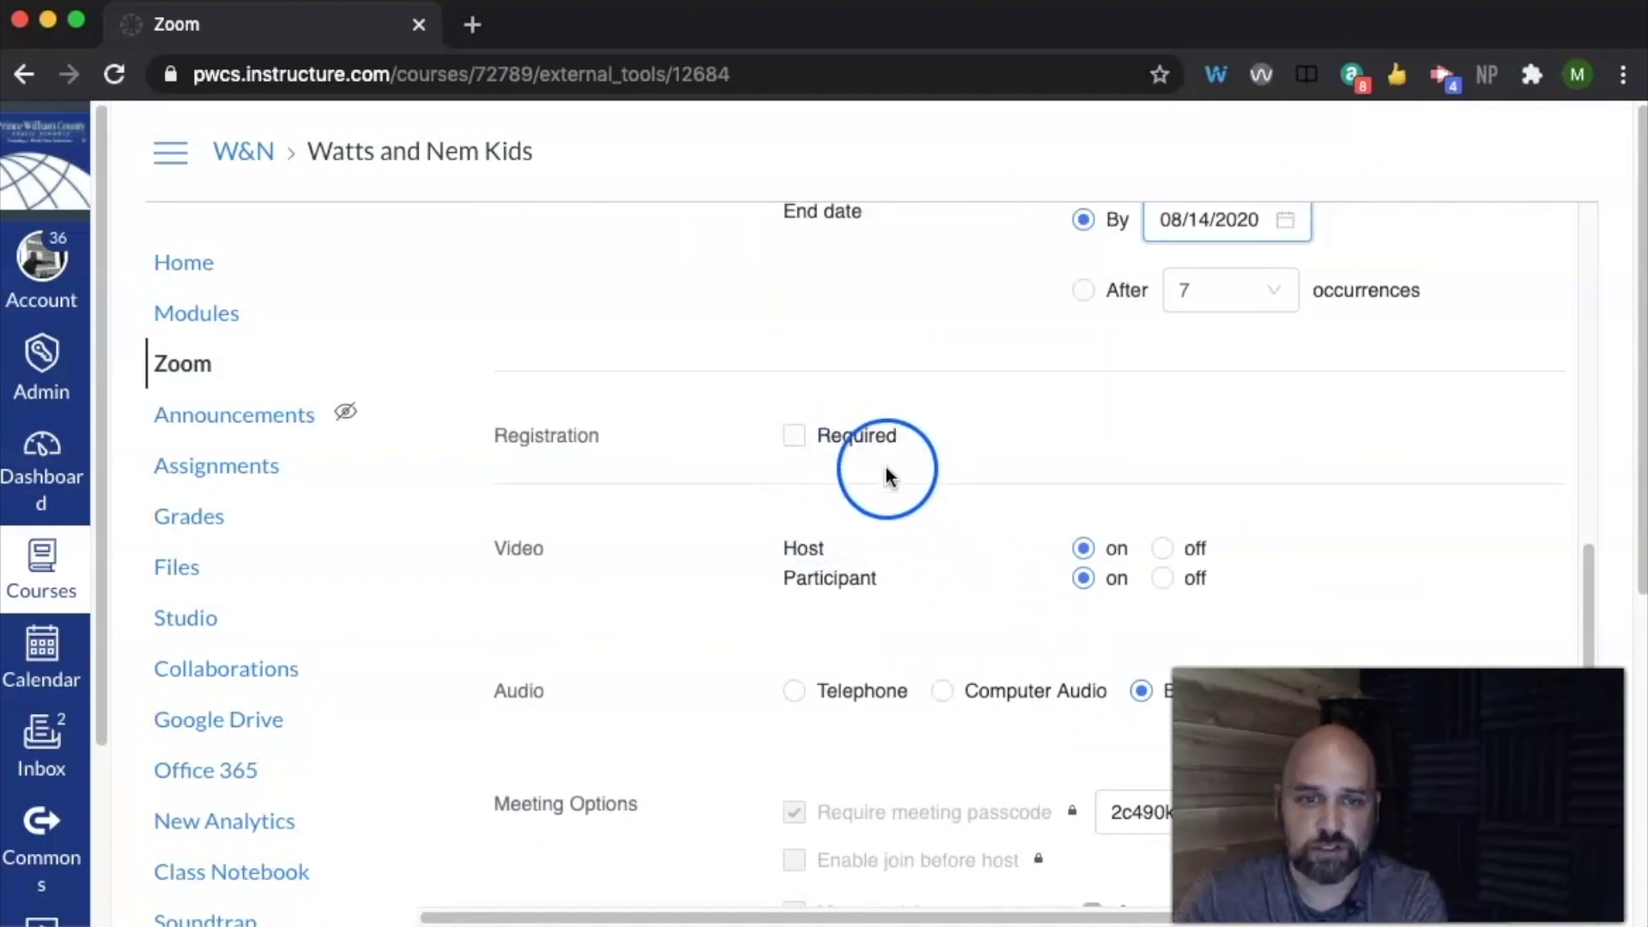
{"action": "scroll", "coordinate": [944, 480], "scroll_direction": "down", "scroll_amount": 3}
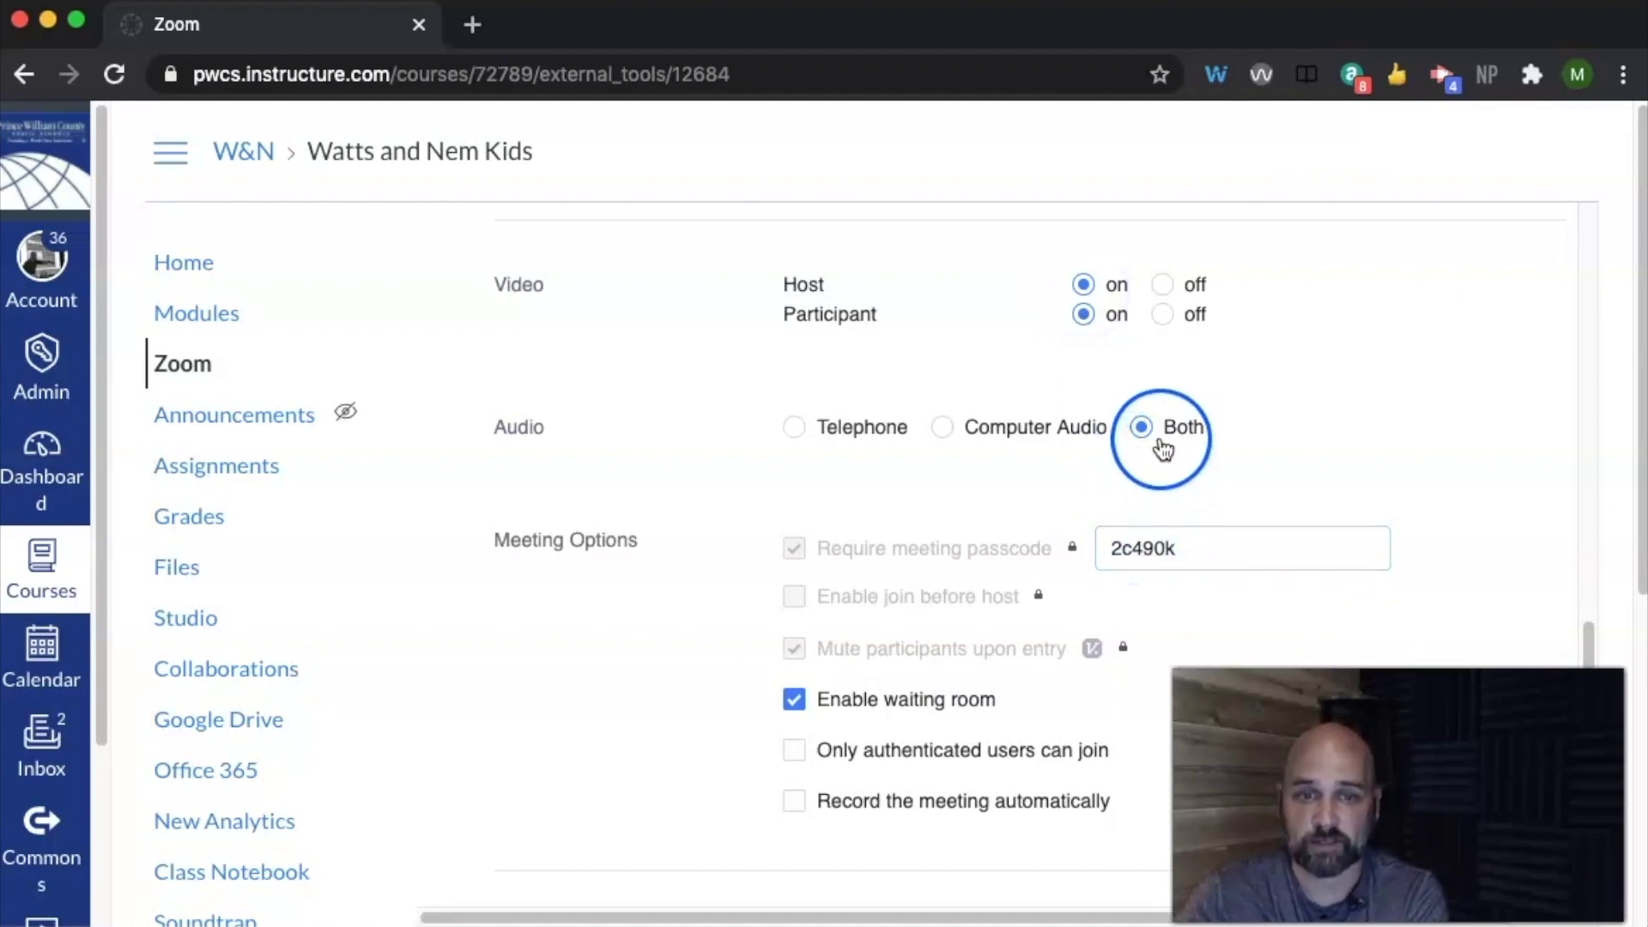
- Replace the meeting passcode and allow only authenticated users to join
{"action": "left_click", "coordinate": [1201, 557]}
{"action": "scroll", "coordinate": [1193, 545], "scroll_direction": "down", "scroll_amount": 1}
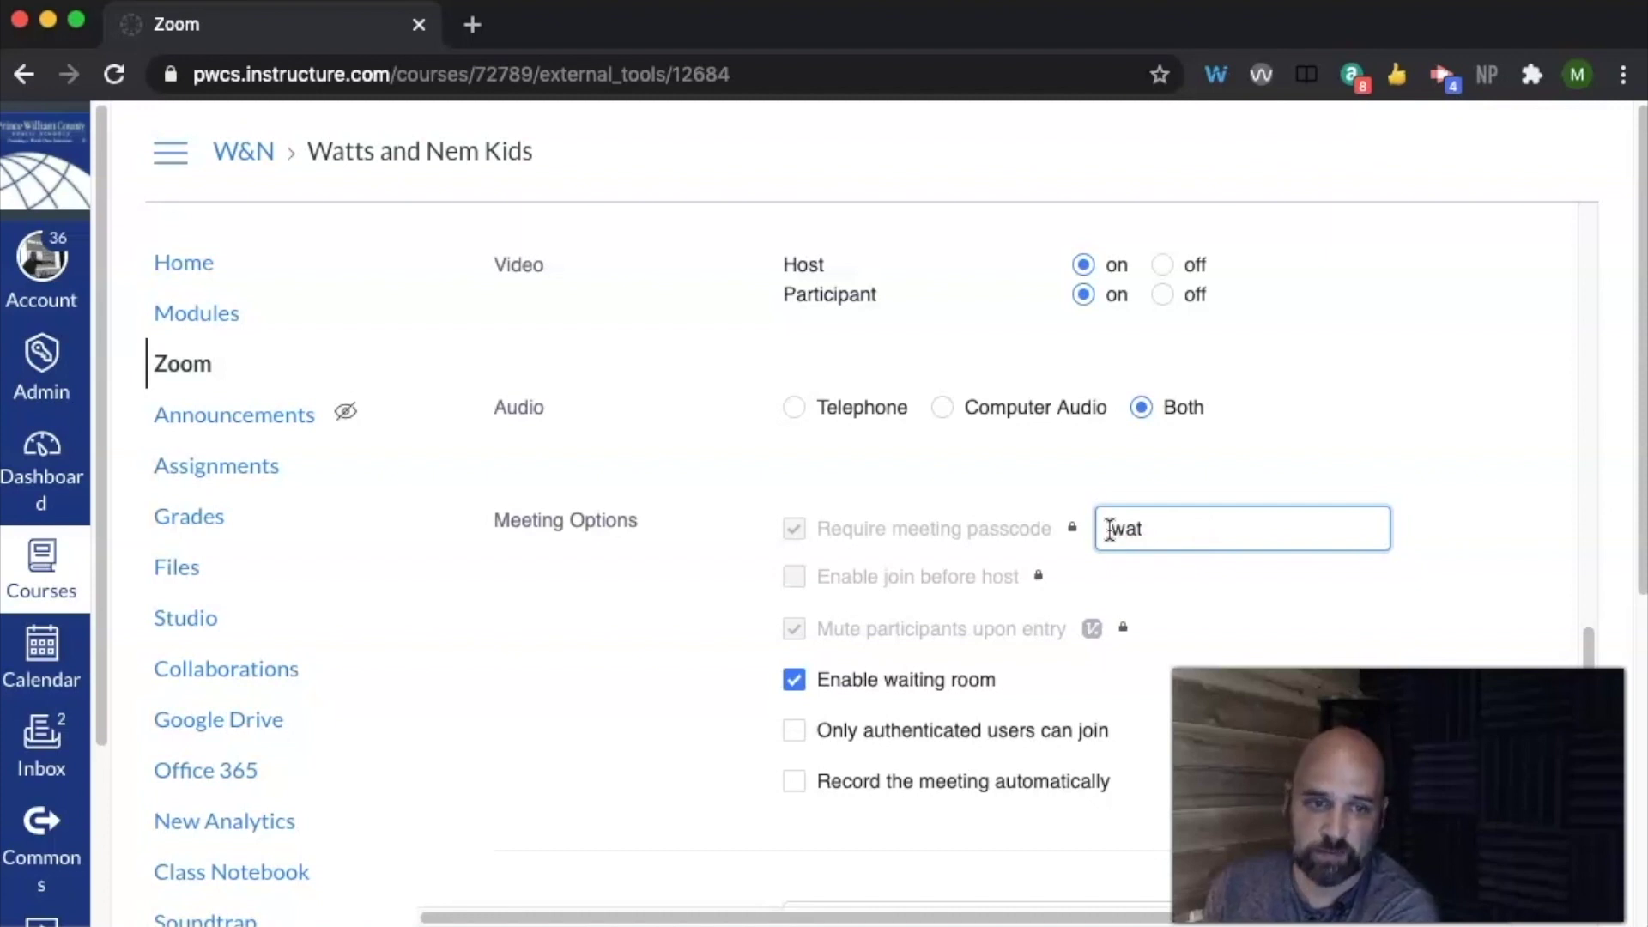
{"action": "key", "text": "BackSpace"}
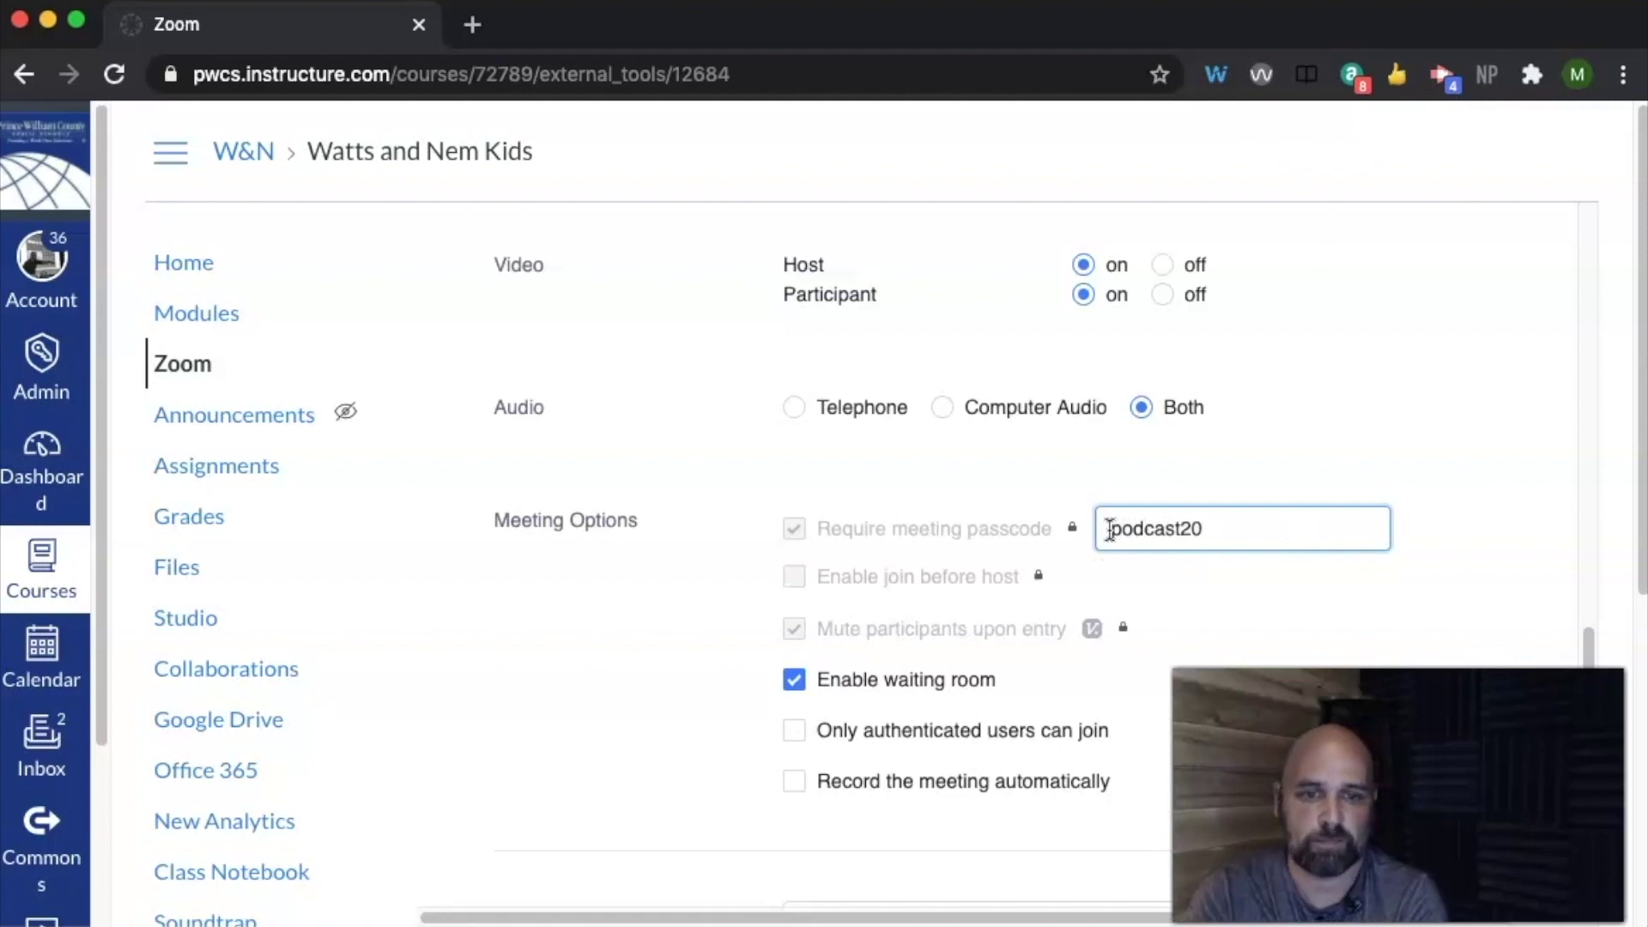
{"action": "scroll", "coordinate": [1110, 530], "scroll_direction": "down", "scroll_amount": 2}
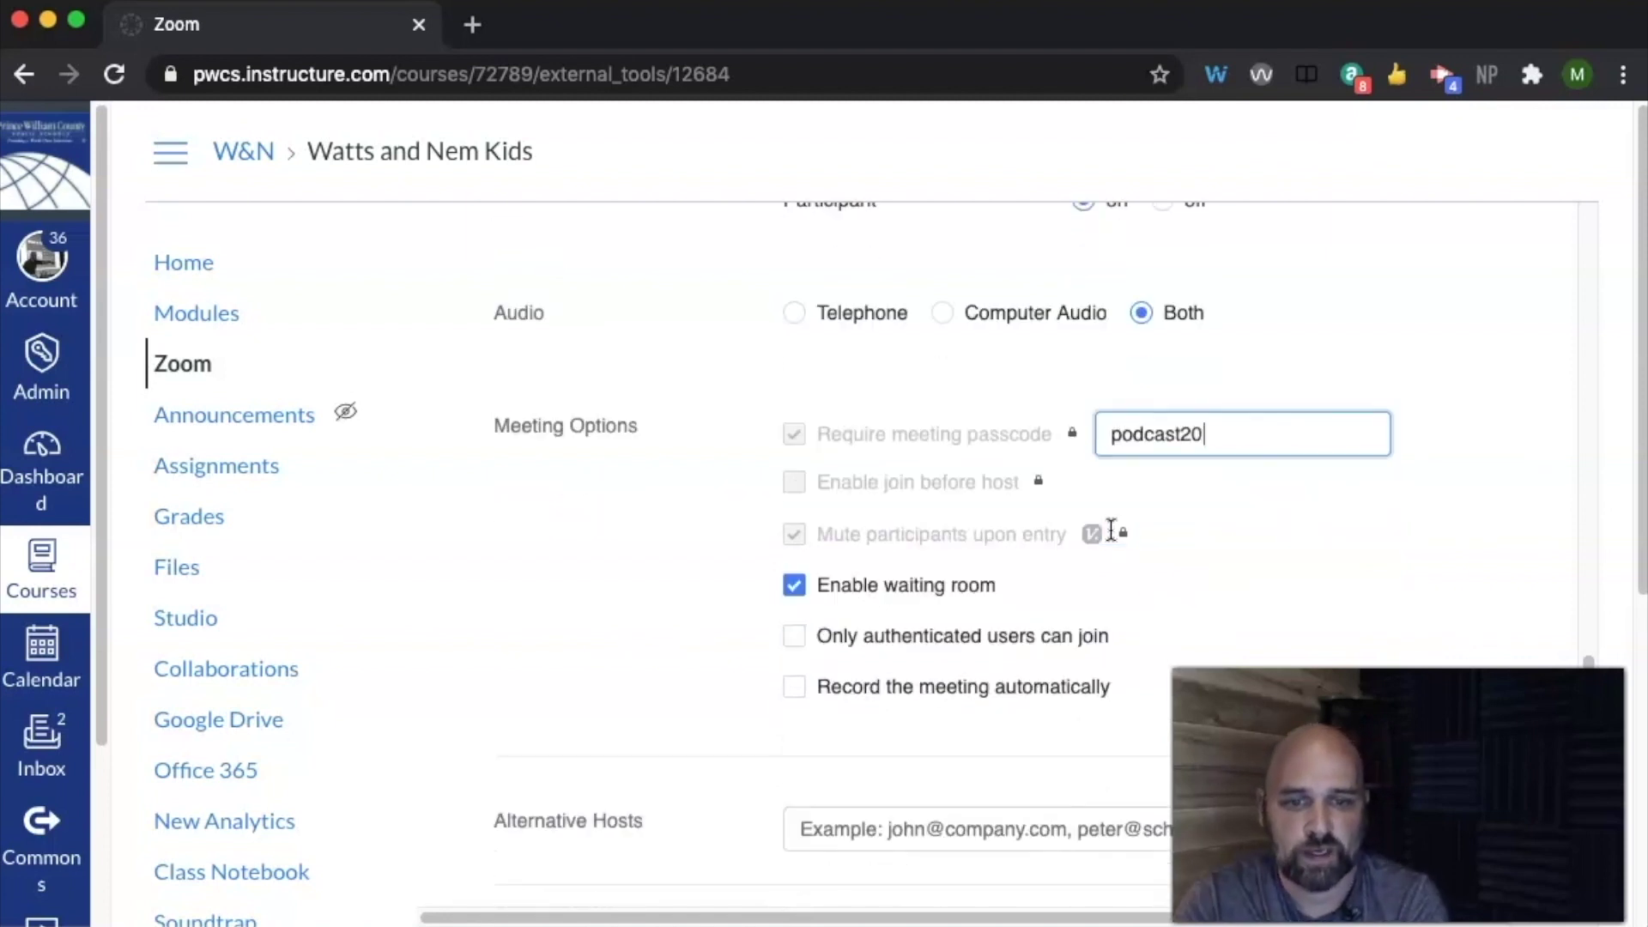
{"action": "scroll", "coordinate": [917, 606], "scroll_direction": "down", "scroll_amount": 2}
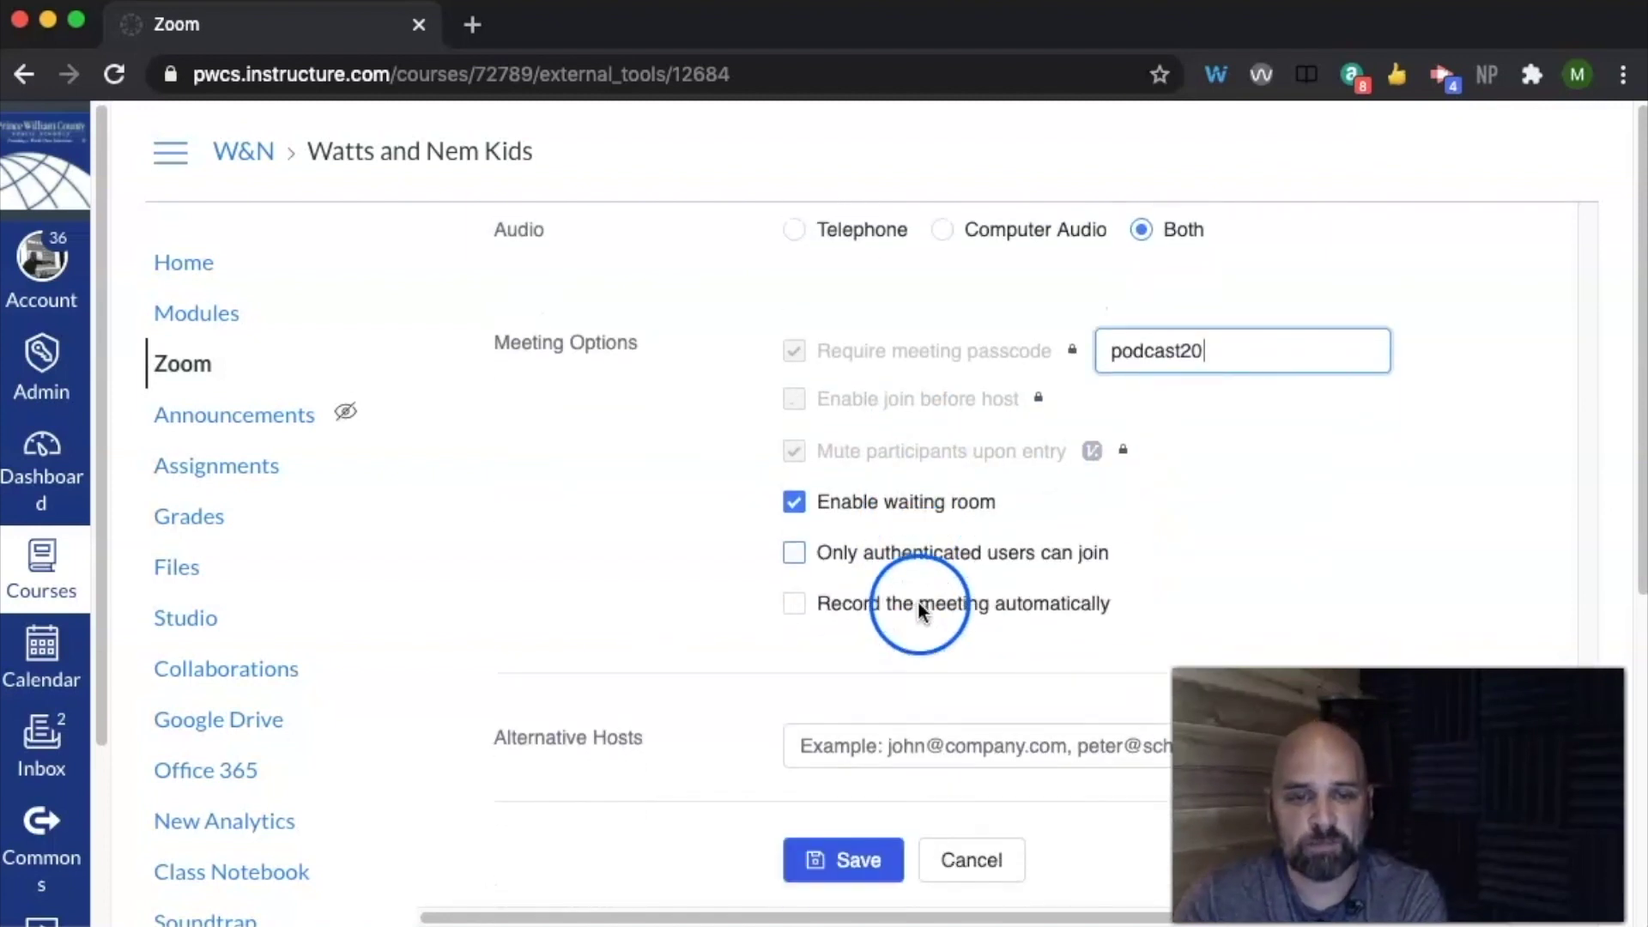
{"action": "left_click", "coordinate": [884, 566]}
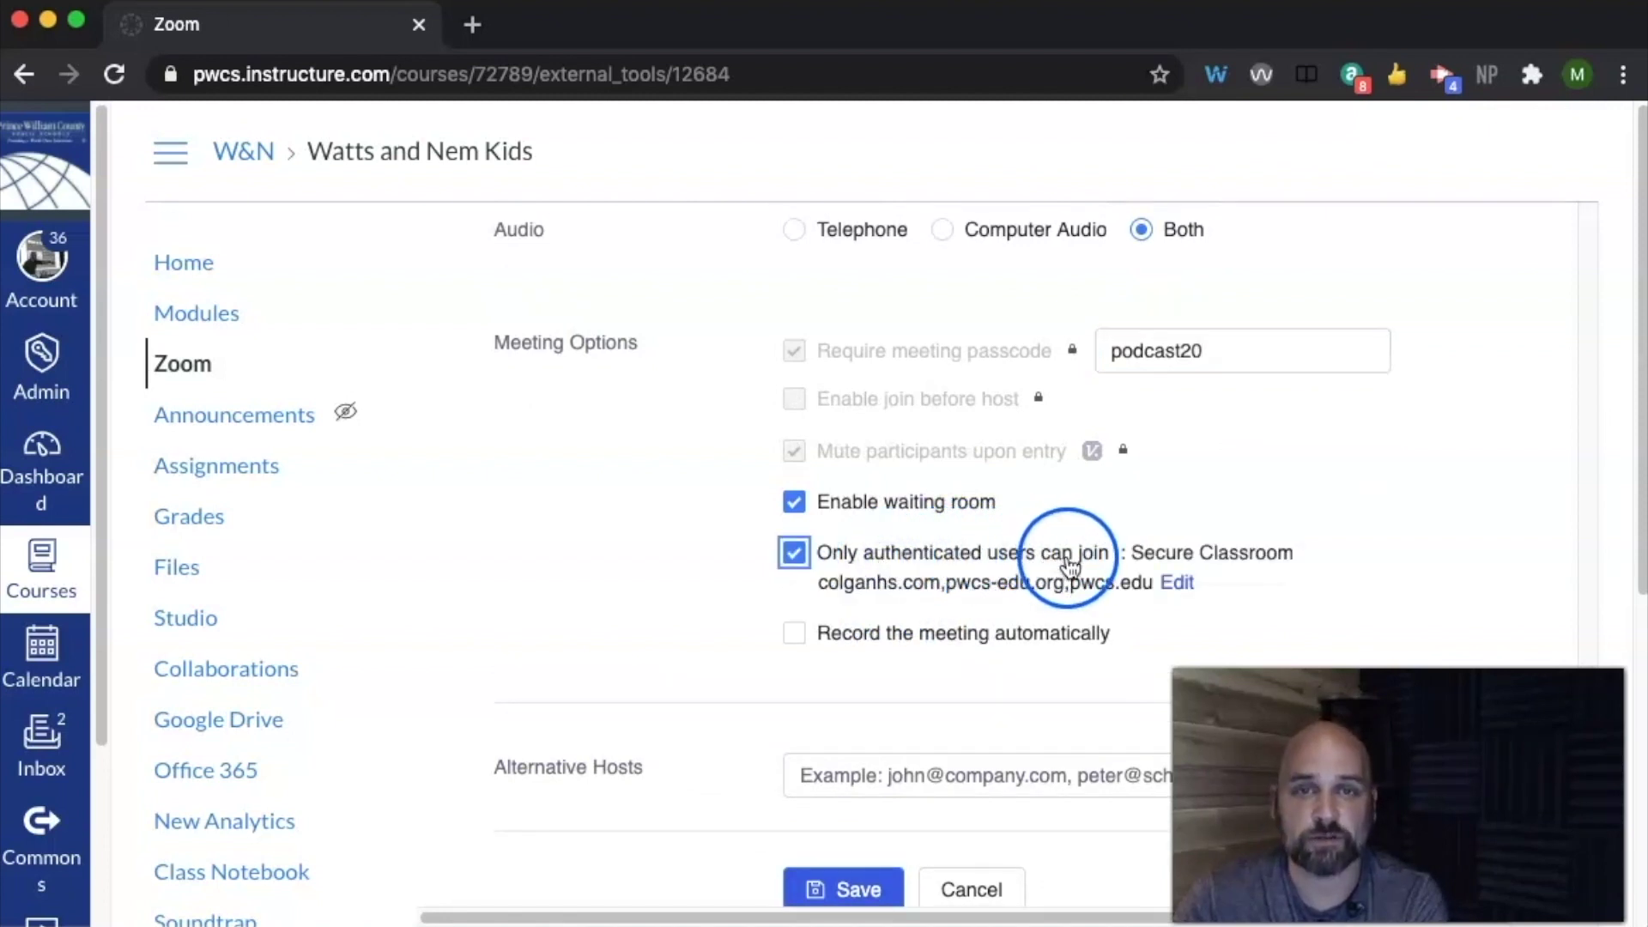
- Add an alternative host's e-mail address and save the meeting
{"action": "scroll", "coordinate": [1063, 699], "scroll_direction": "down", "scroll_amount": 2}
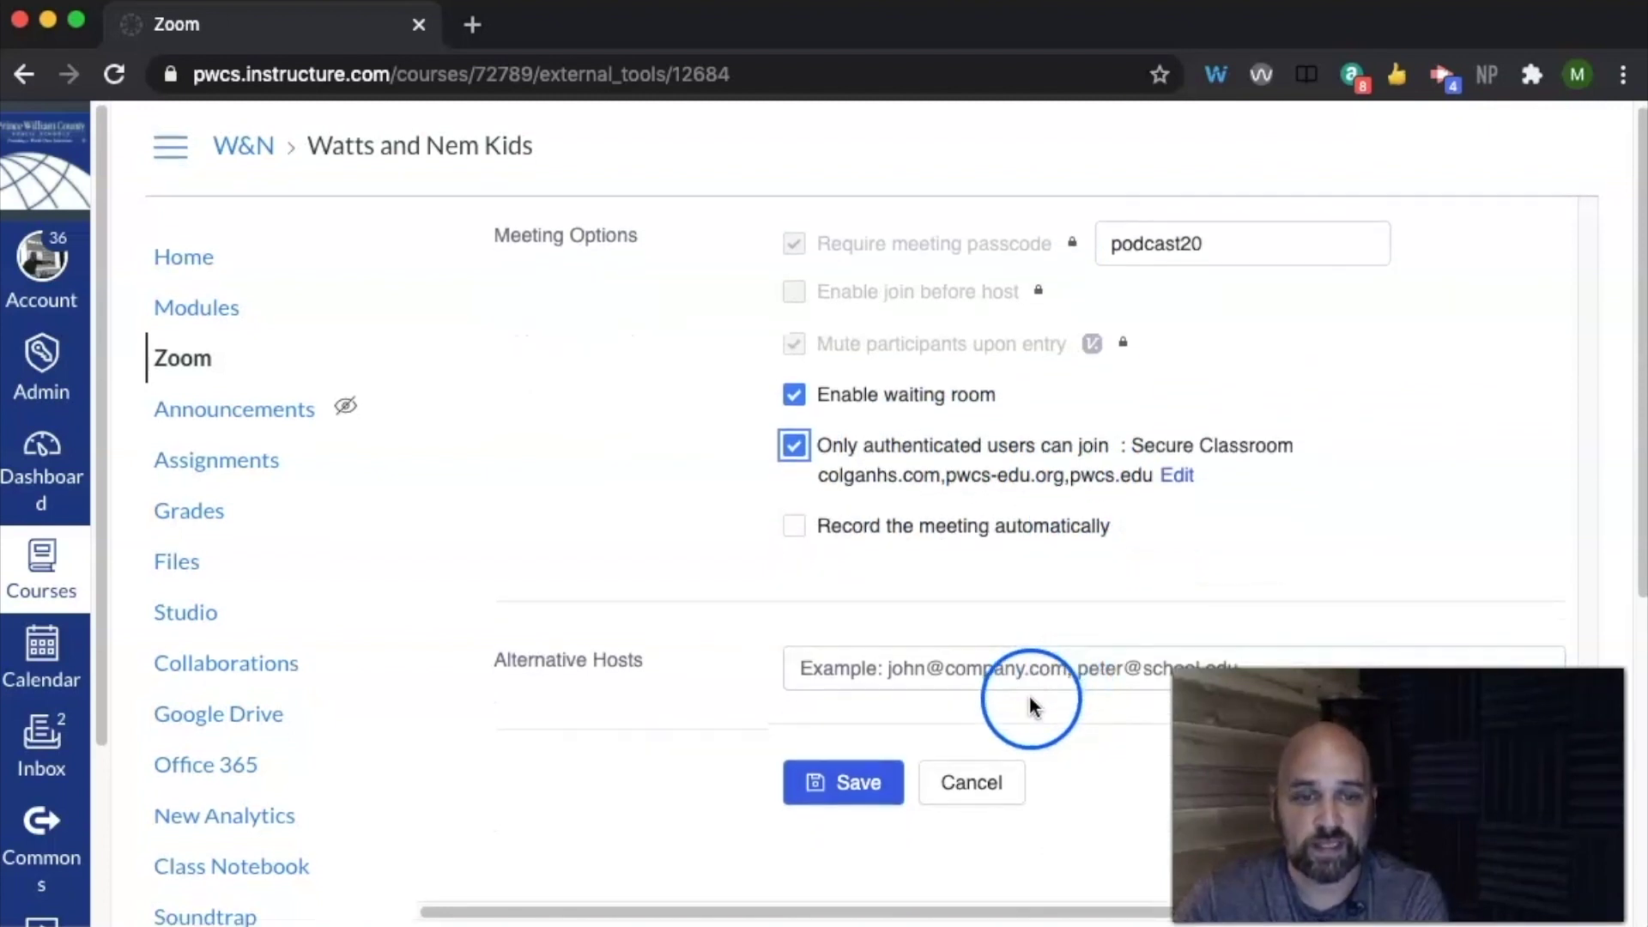
{"action": "scroll", "coordinate": [1029, 696], "scroll_direction": "down", "scroll_amount": 3}
{"action": "left_click", "coordinate": [984, 534]}
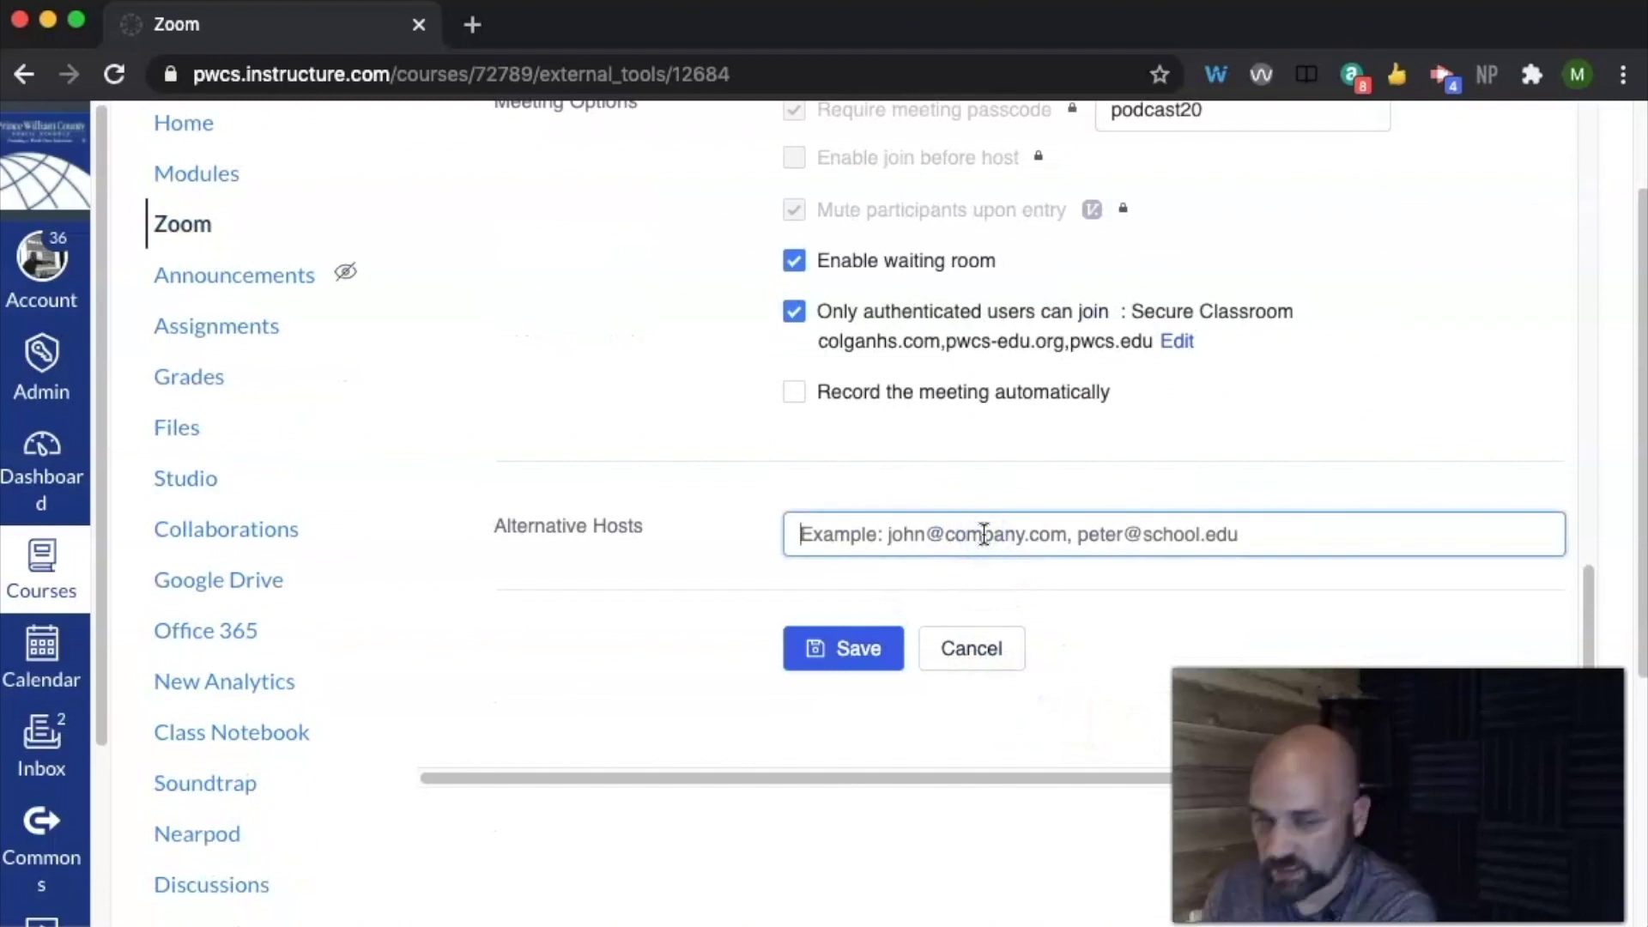
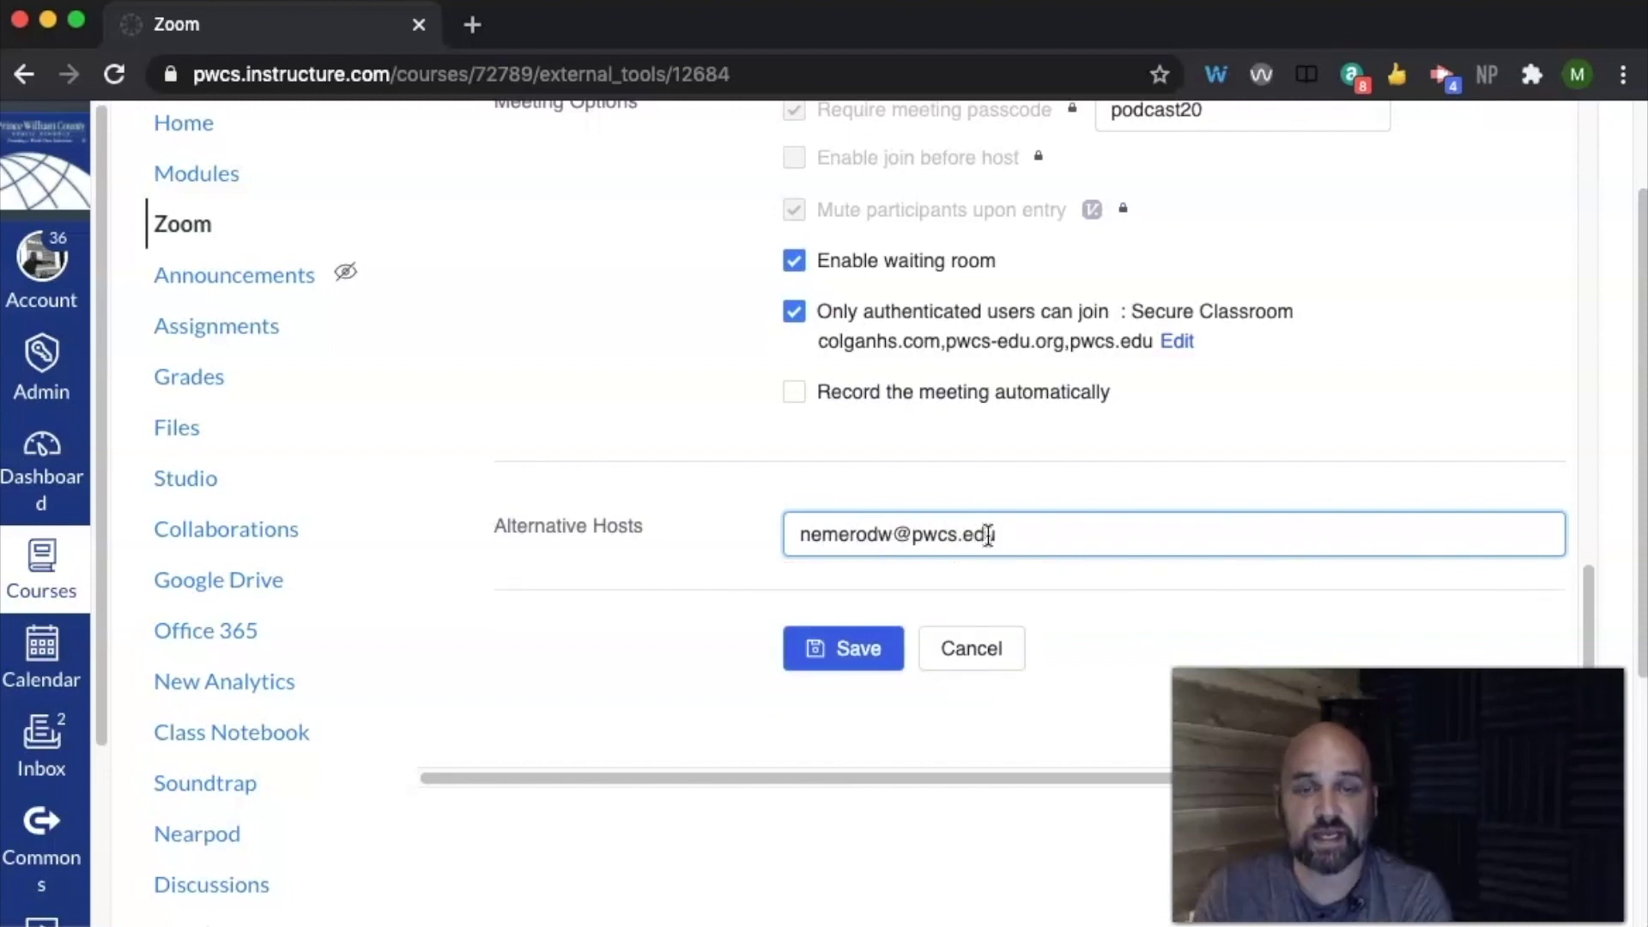
{"action": "left_click", "coordinate": [858, 645]}
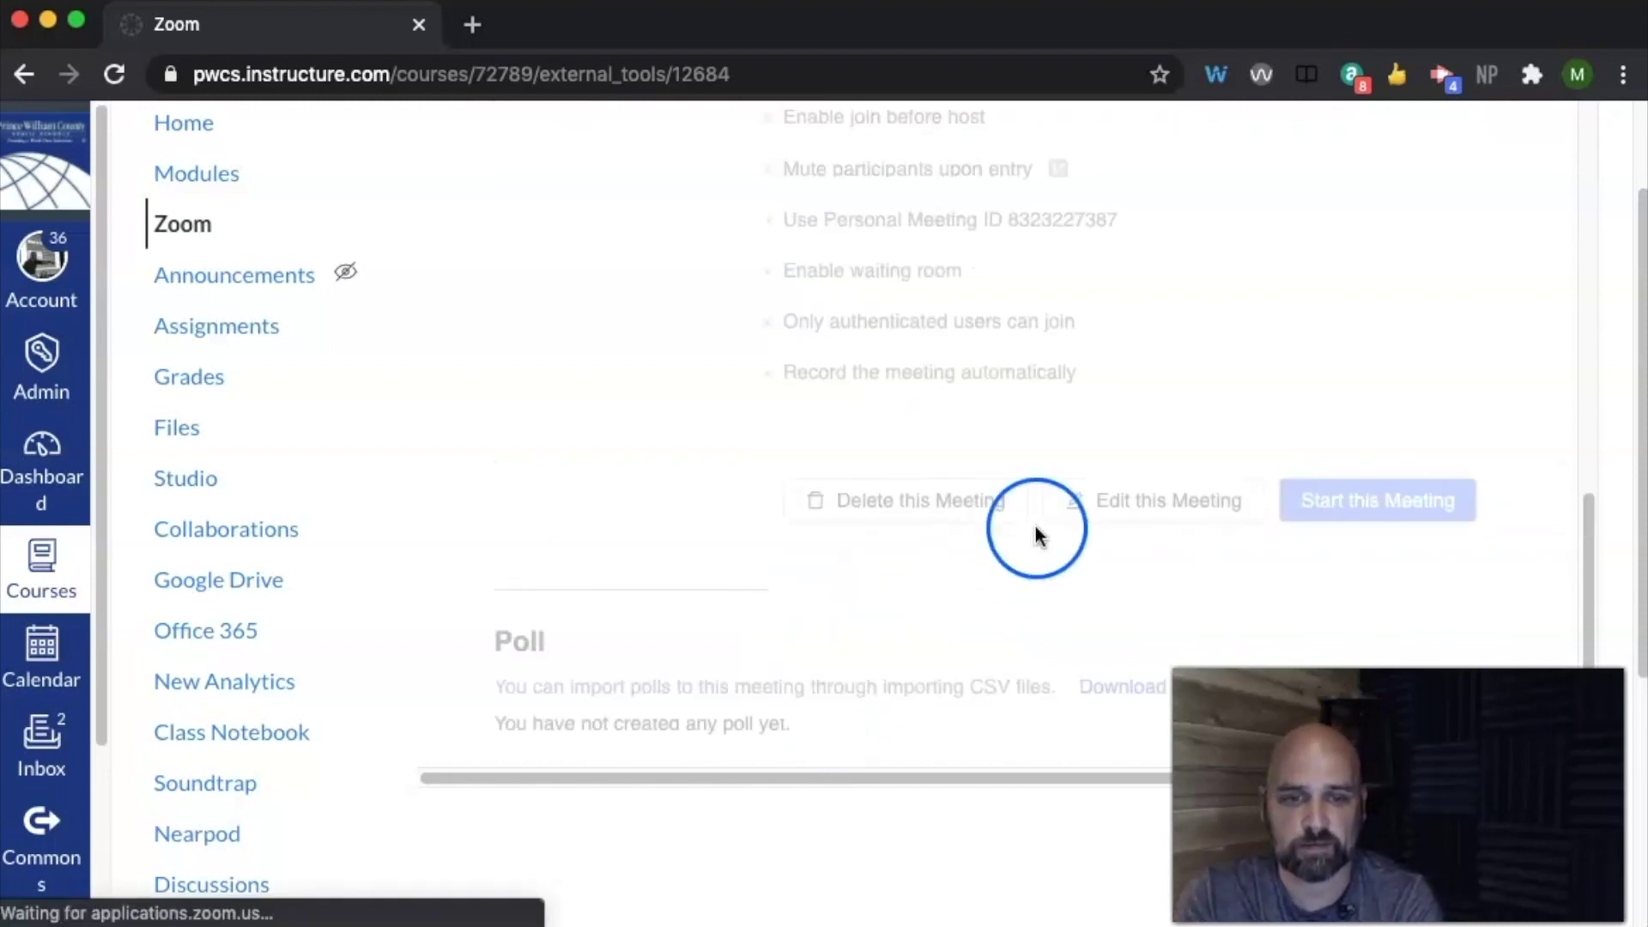
- Return to the course's Zoom list showing the 4:00 PM Mon/Wed/Fri podcast meetings
{"action": "scroll", "coordinate": [1034, 674], "scroll_direction": "down", "scroll_amount": 2}
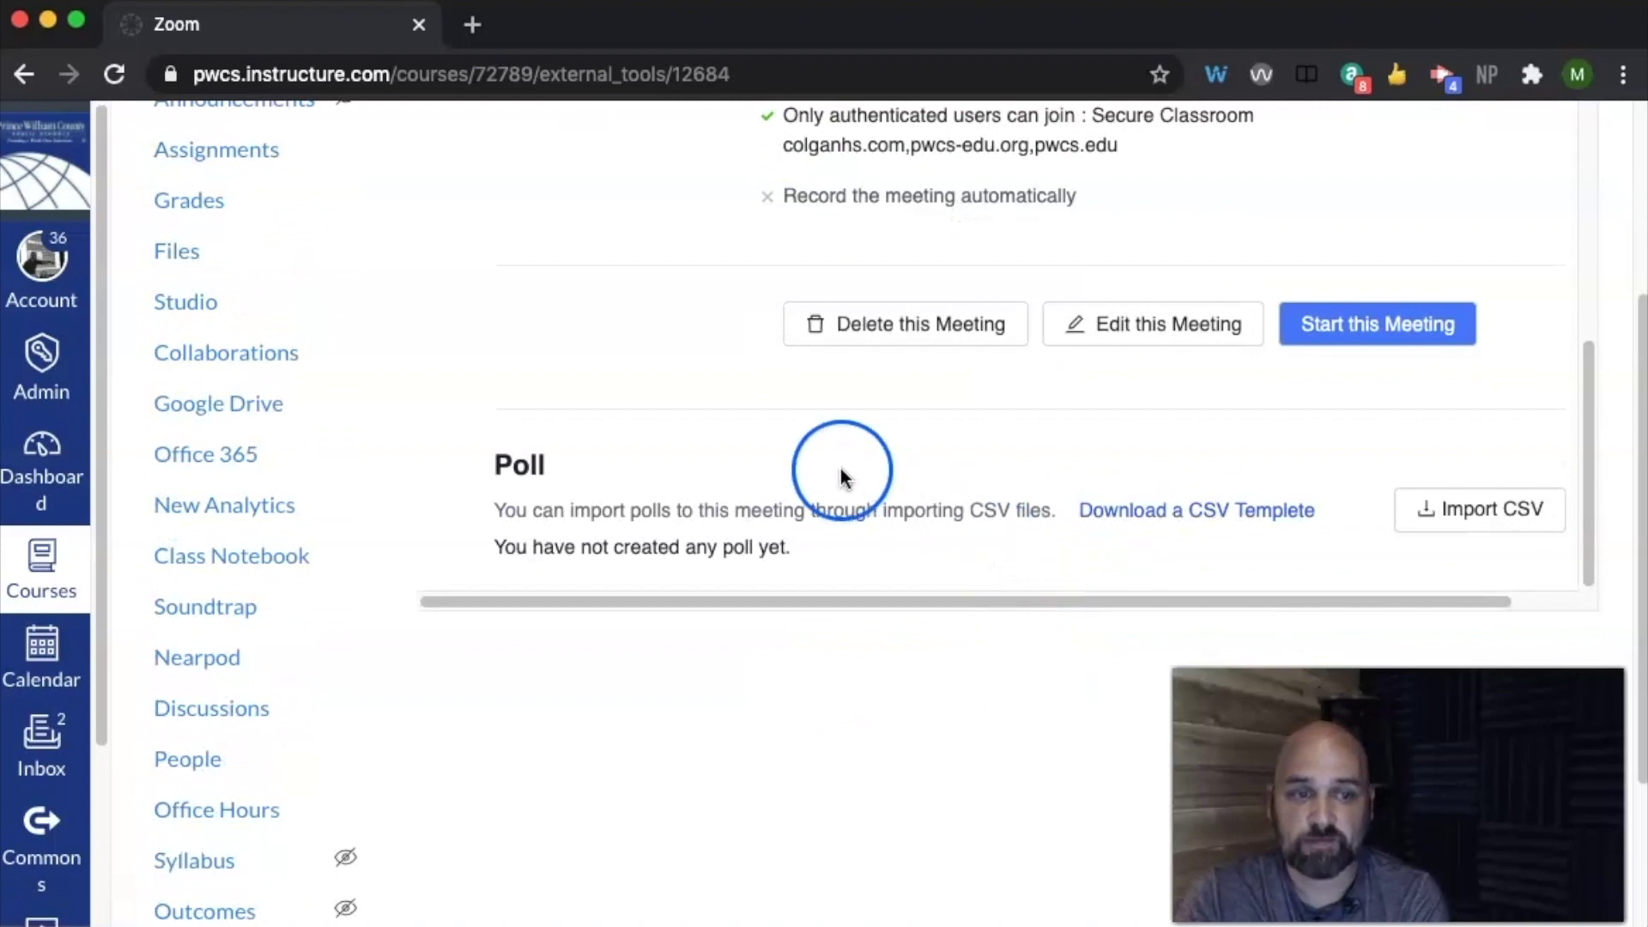
{"action": "scroll", "coordinate": [820, 560], "scroll_direction": "down", "scroll_amount": 2}
{"action": "scroll", "coordinate": [841, 576], "scroll_direction": "up", "scroll_amount": 7}
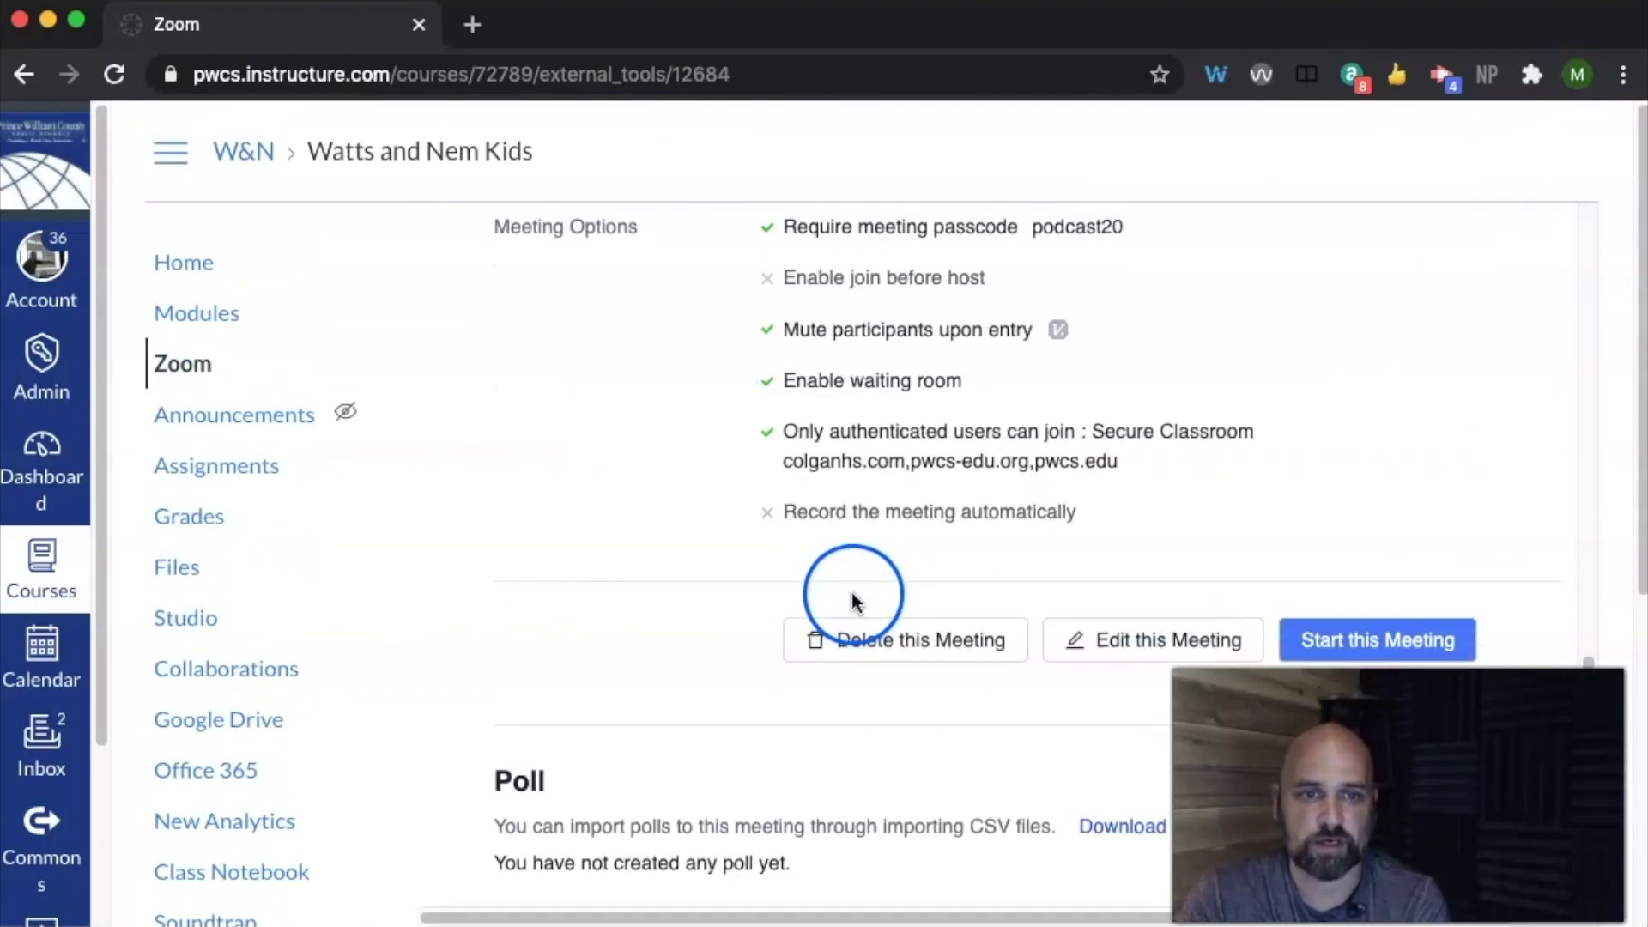
{"action": "left_click", "coordinate": [203, 373]}
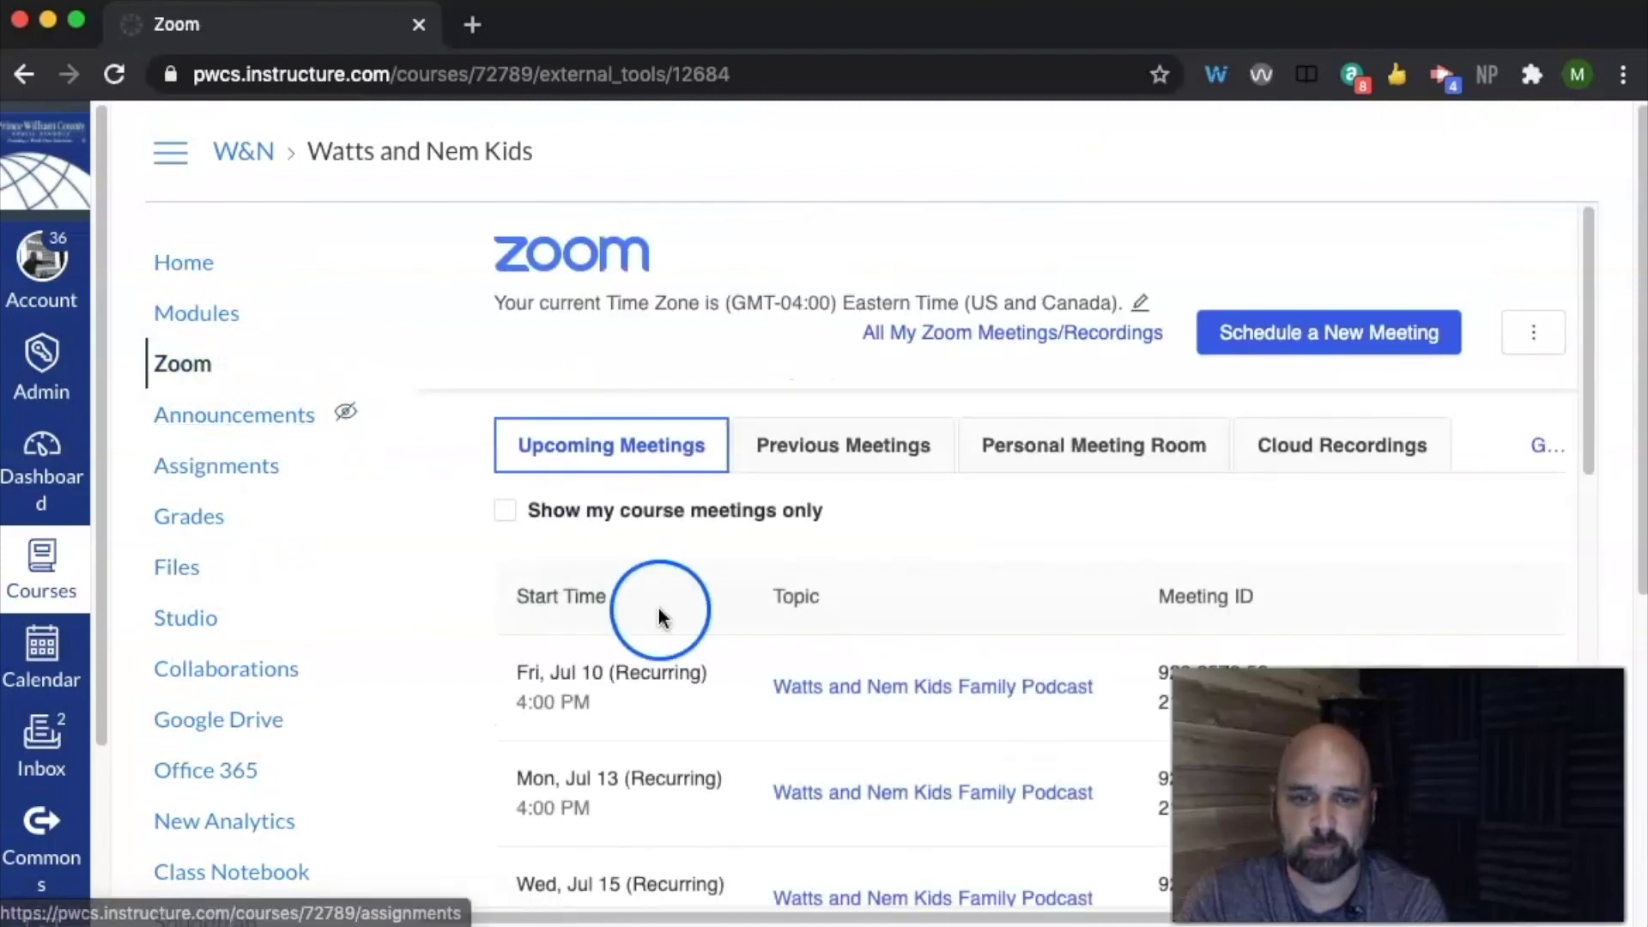
{"action": "scroll", "coordinate": [925, 650], "scroll_direction": "down", "scroll_amount": 5}
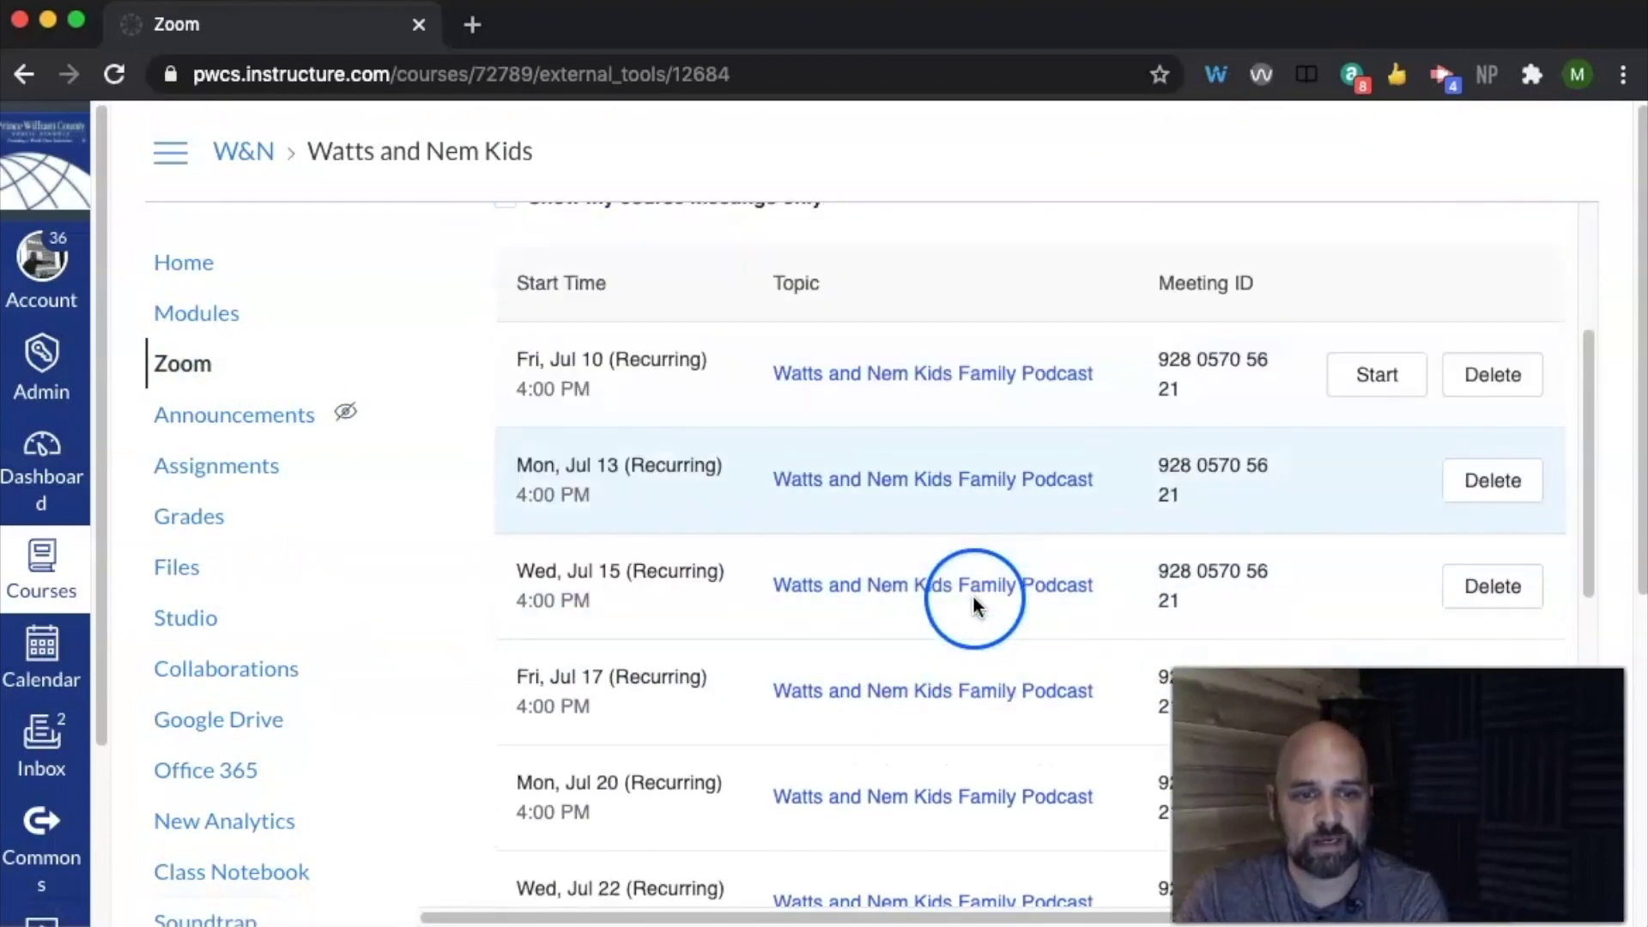
{"action": "scroll", "coordinate": [974, 598], "scroll_direction": "down", "scroll_amount": 2}
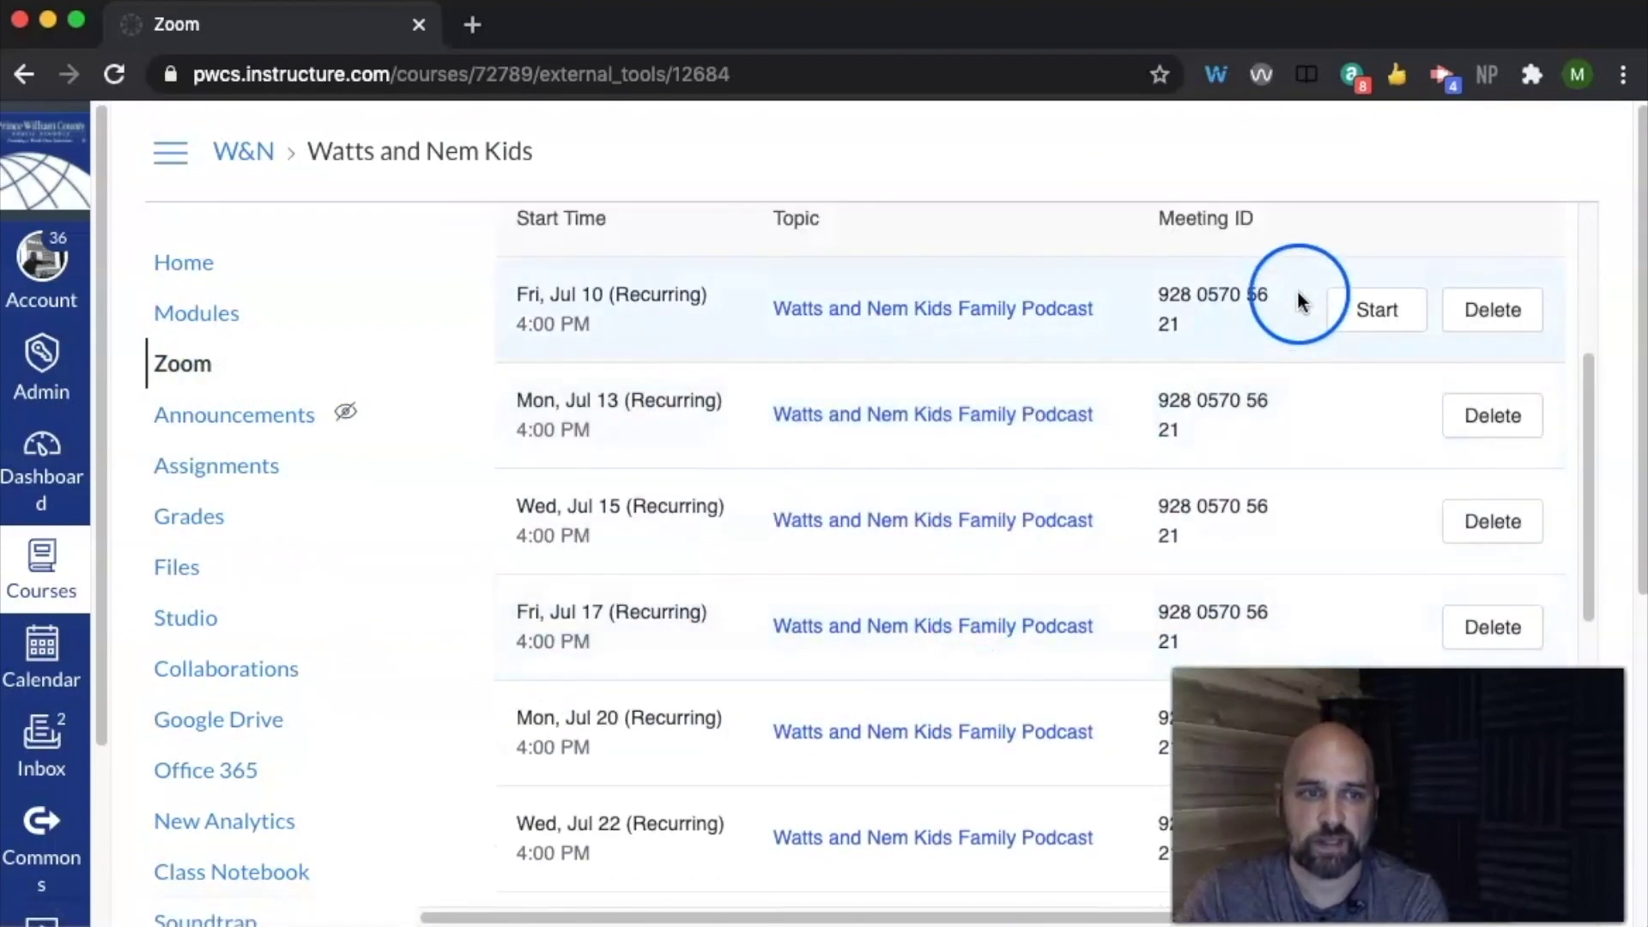
- Start the first podcast meeting, close its launch tab and open a new browser tab
{"action": "left_click", "coordinate": [1367, 324]}
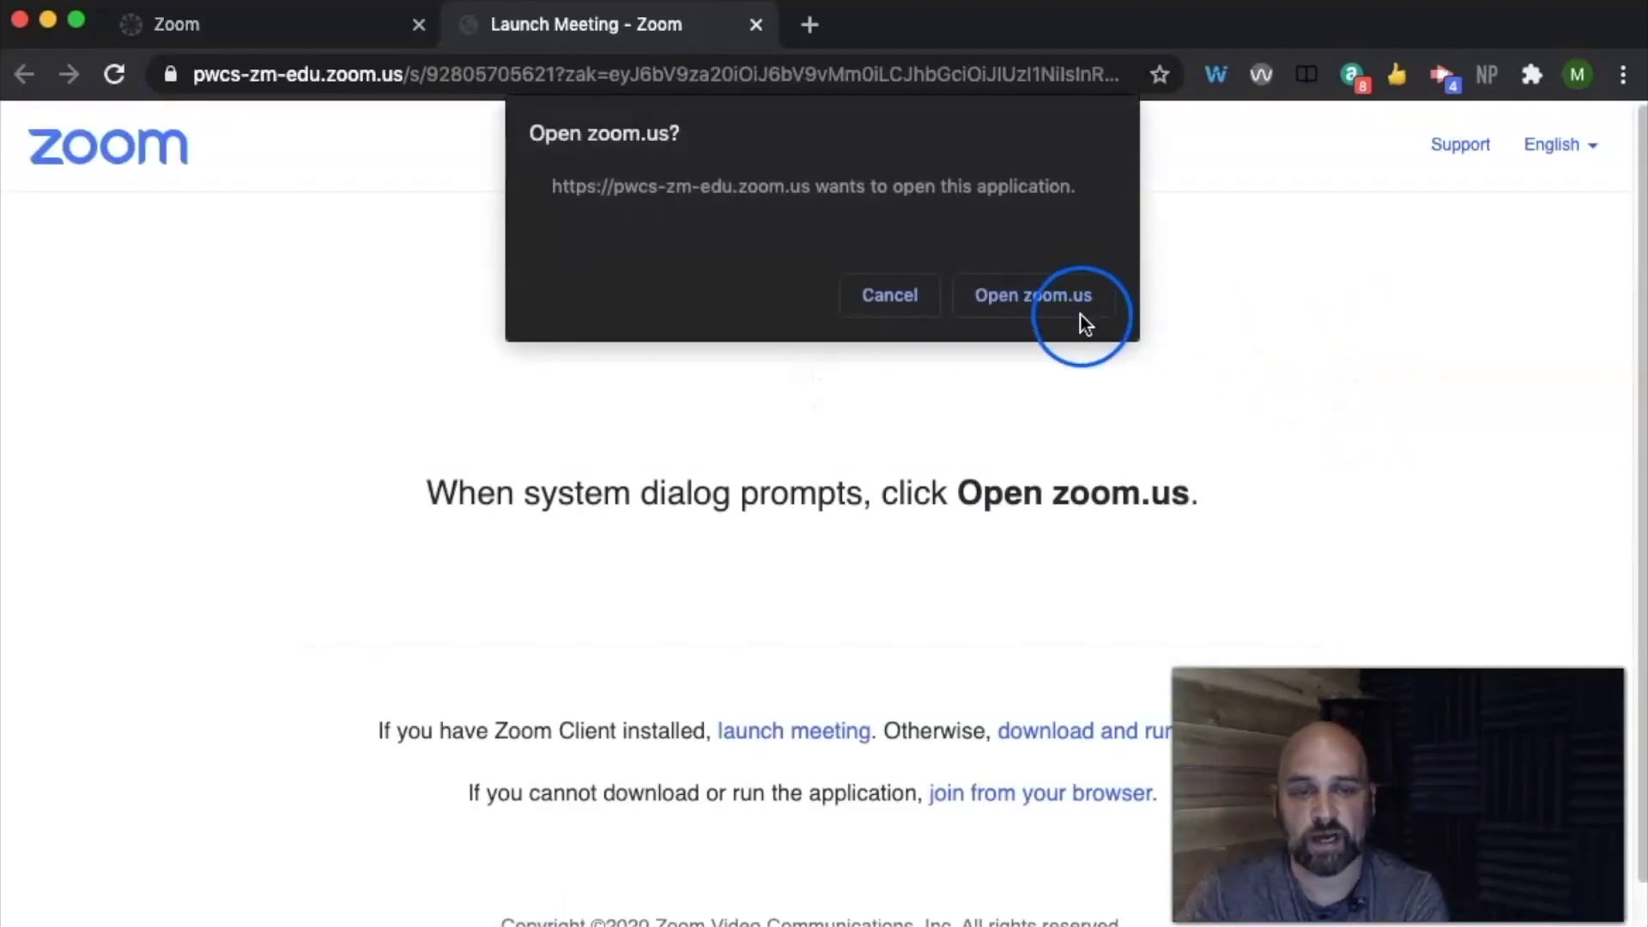
{"action": "left_click", "coordinate": [755, 26]}
{"action": "scroll", "coordinate": [756, 383], "scroll_direction": "up", "scroll_amount": 5}
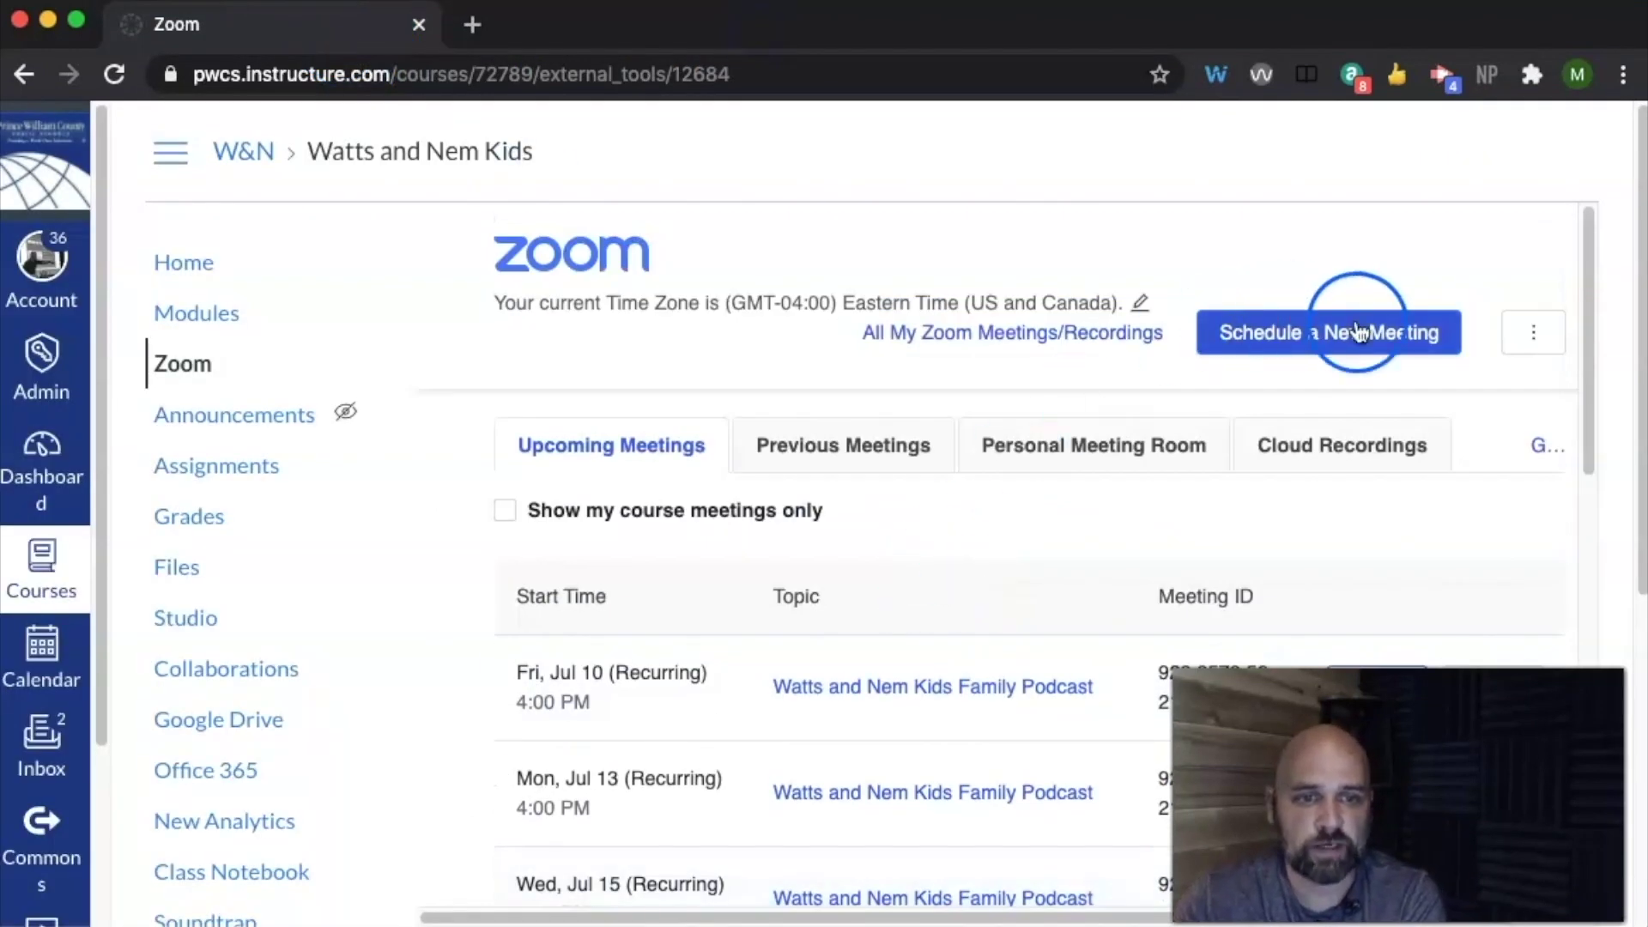
{"action": "left_click", "coordinate": [470, 26]}
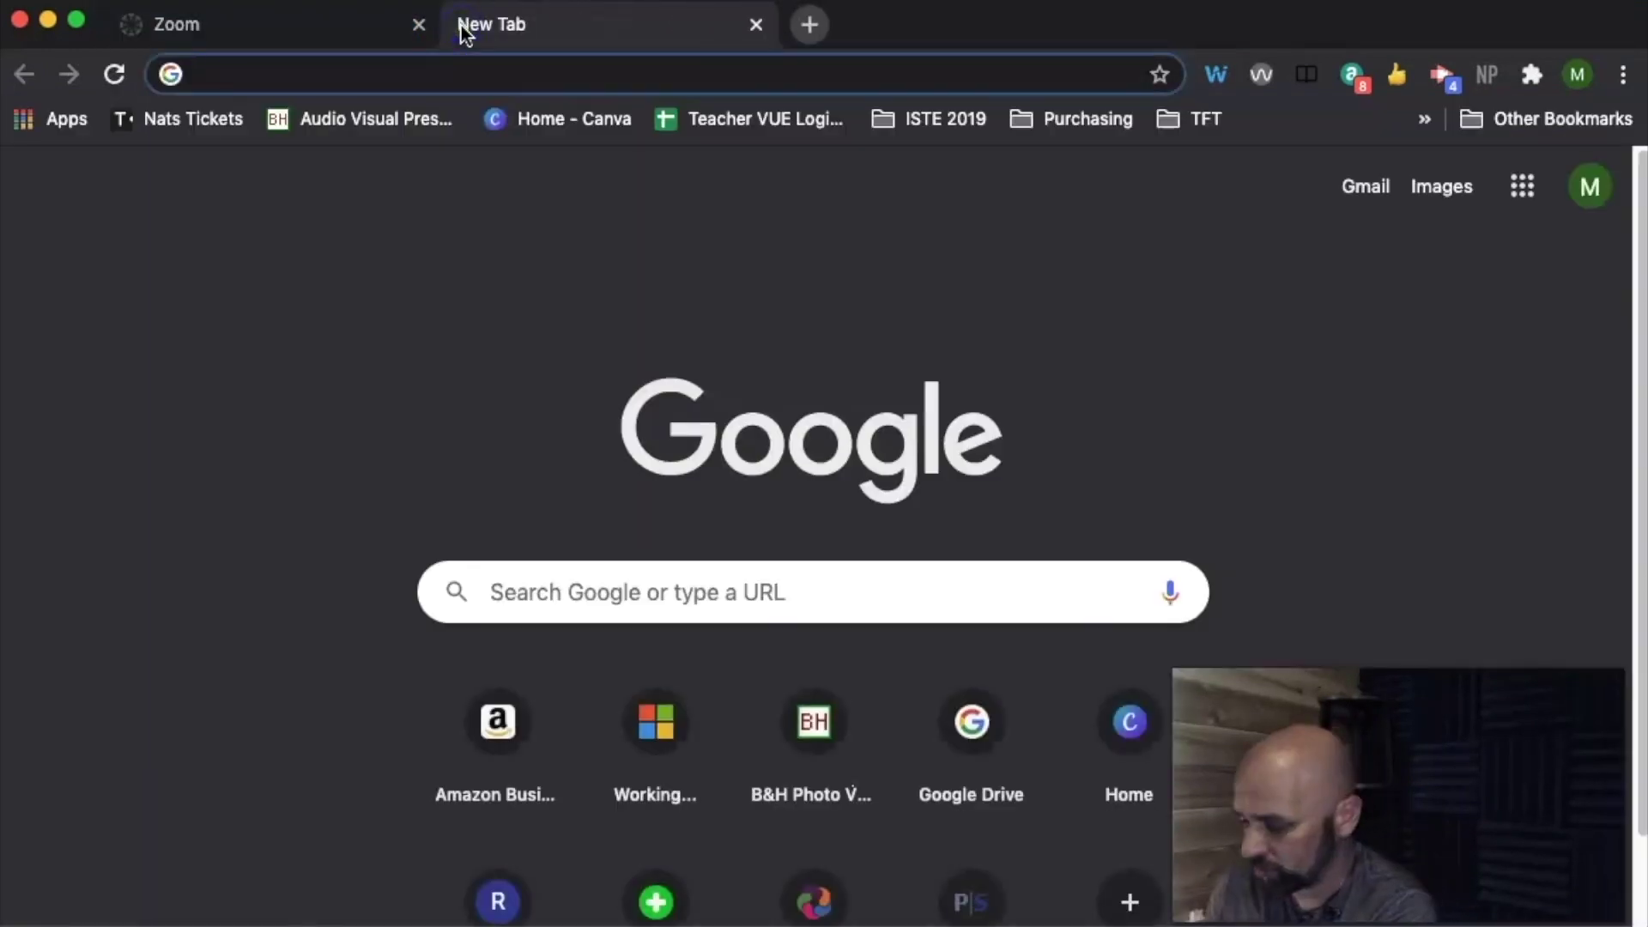
- Sign in to the school's Zoom web portal and view My Meetings
{"action": "type", "text": "zoom."}
{"action": "key", "text": "BackSpace"}
{"action": "key", "text": "BackSpace"}
{"action": "key", "text": "BackSpace"}
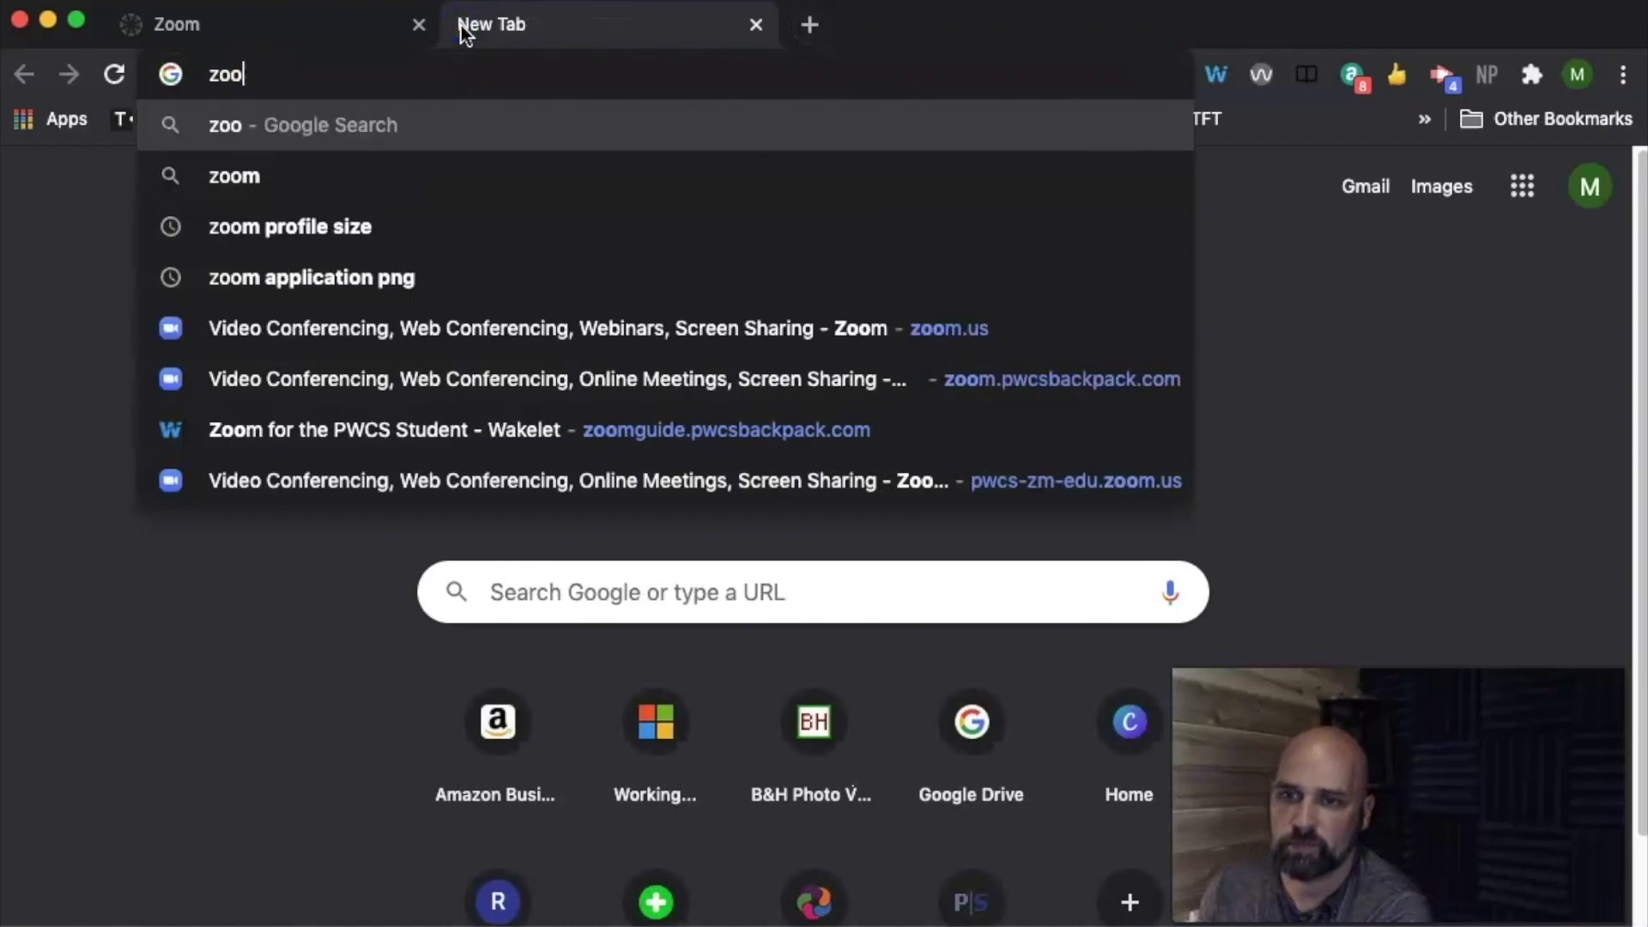
{"action": "type", "text": "m.pwc"}
{"action": "key", "text": "Return"}
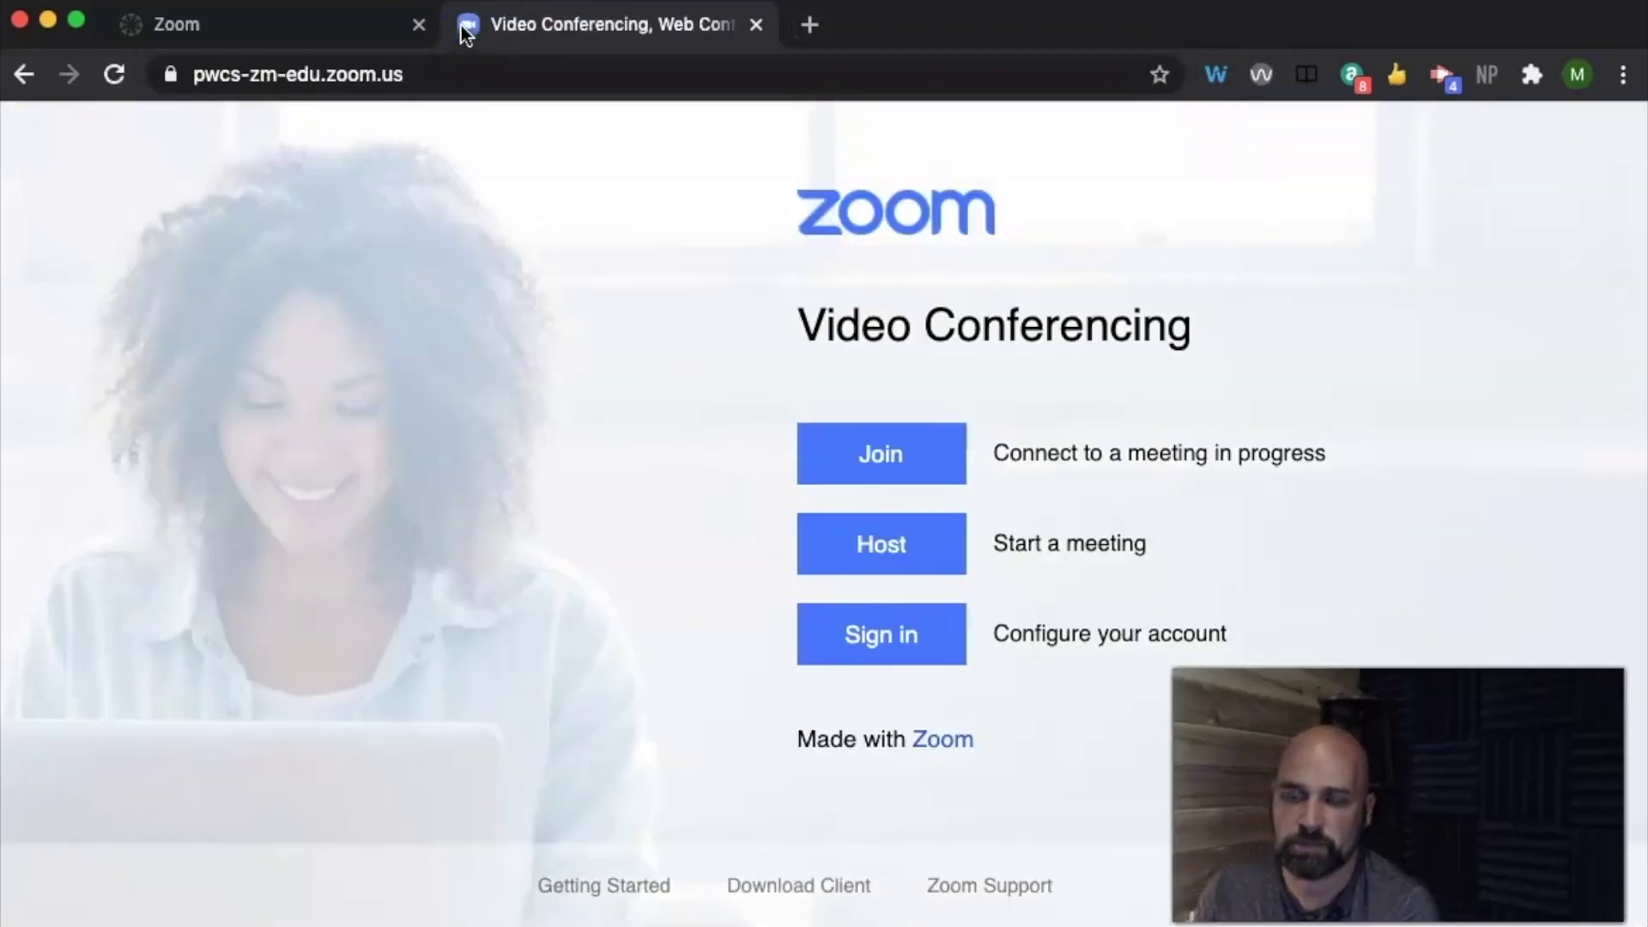
{"action": "left_click", "coordinate": [884, 642]}
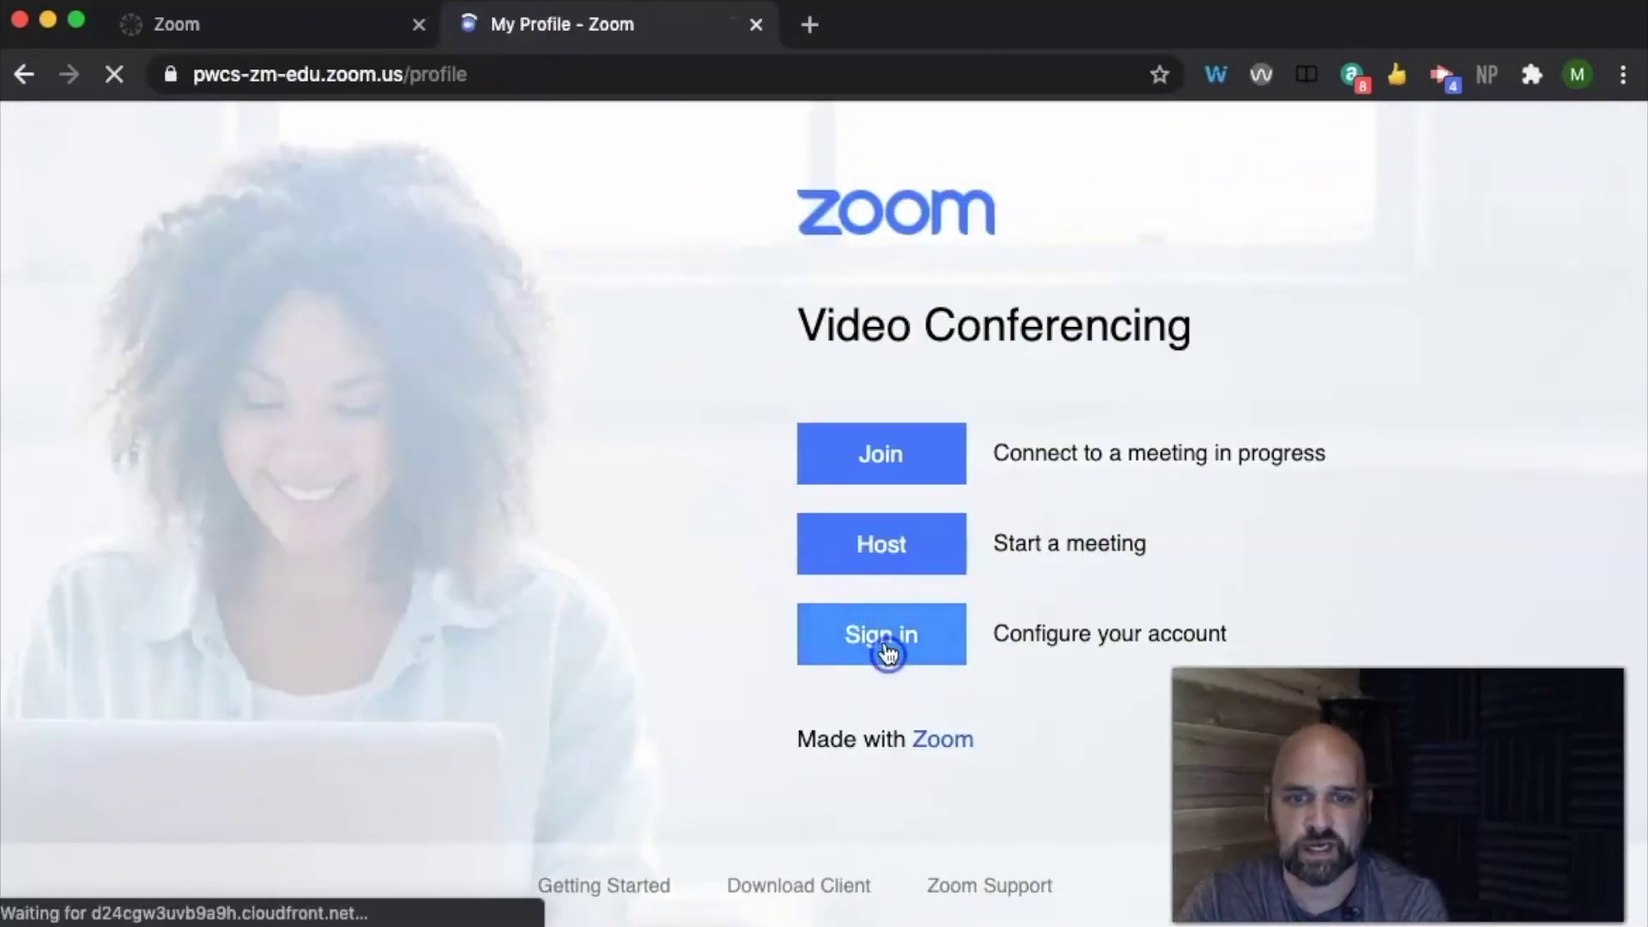
{"action": "left_click", "coordinate": [76, 376]}
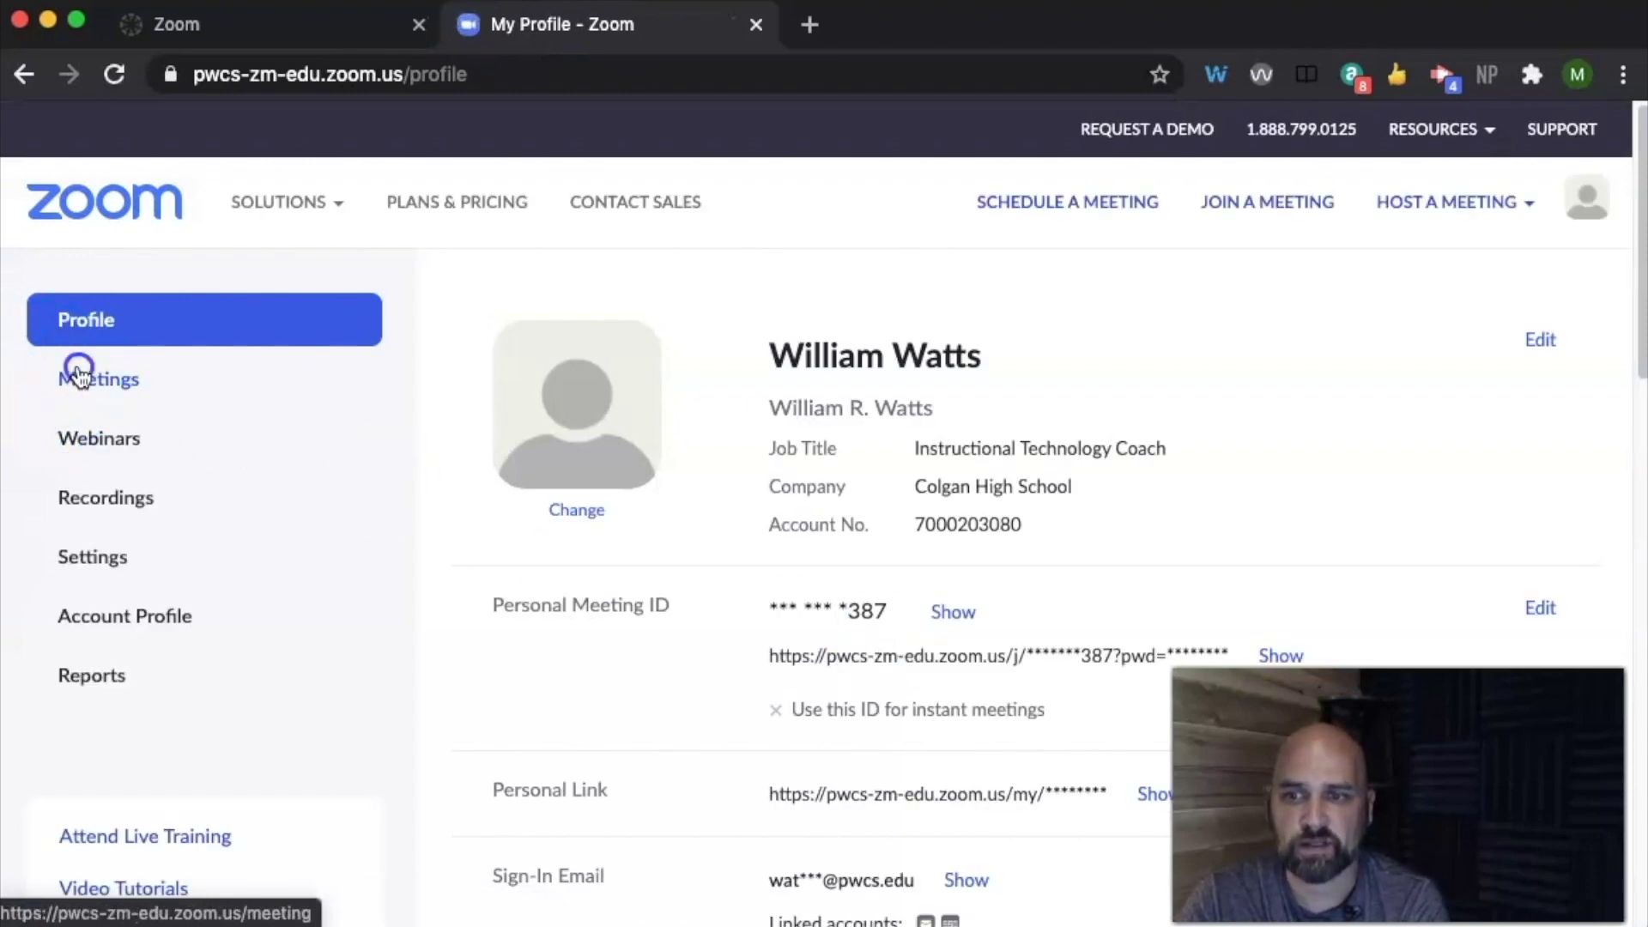
{"action": "scroll", "coordinate": [893, 504], "scroll_direction": "down", "scroll_amount": 5}
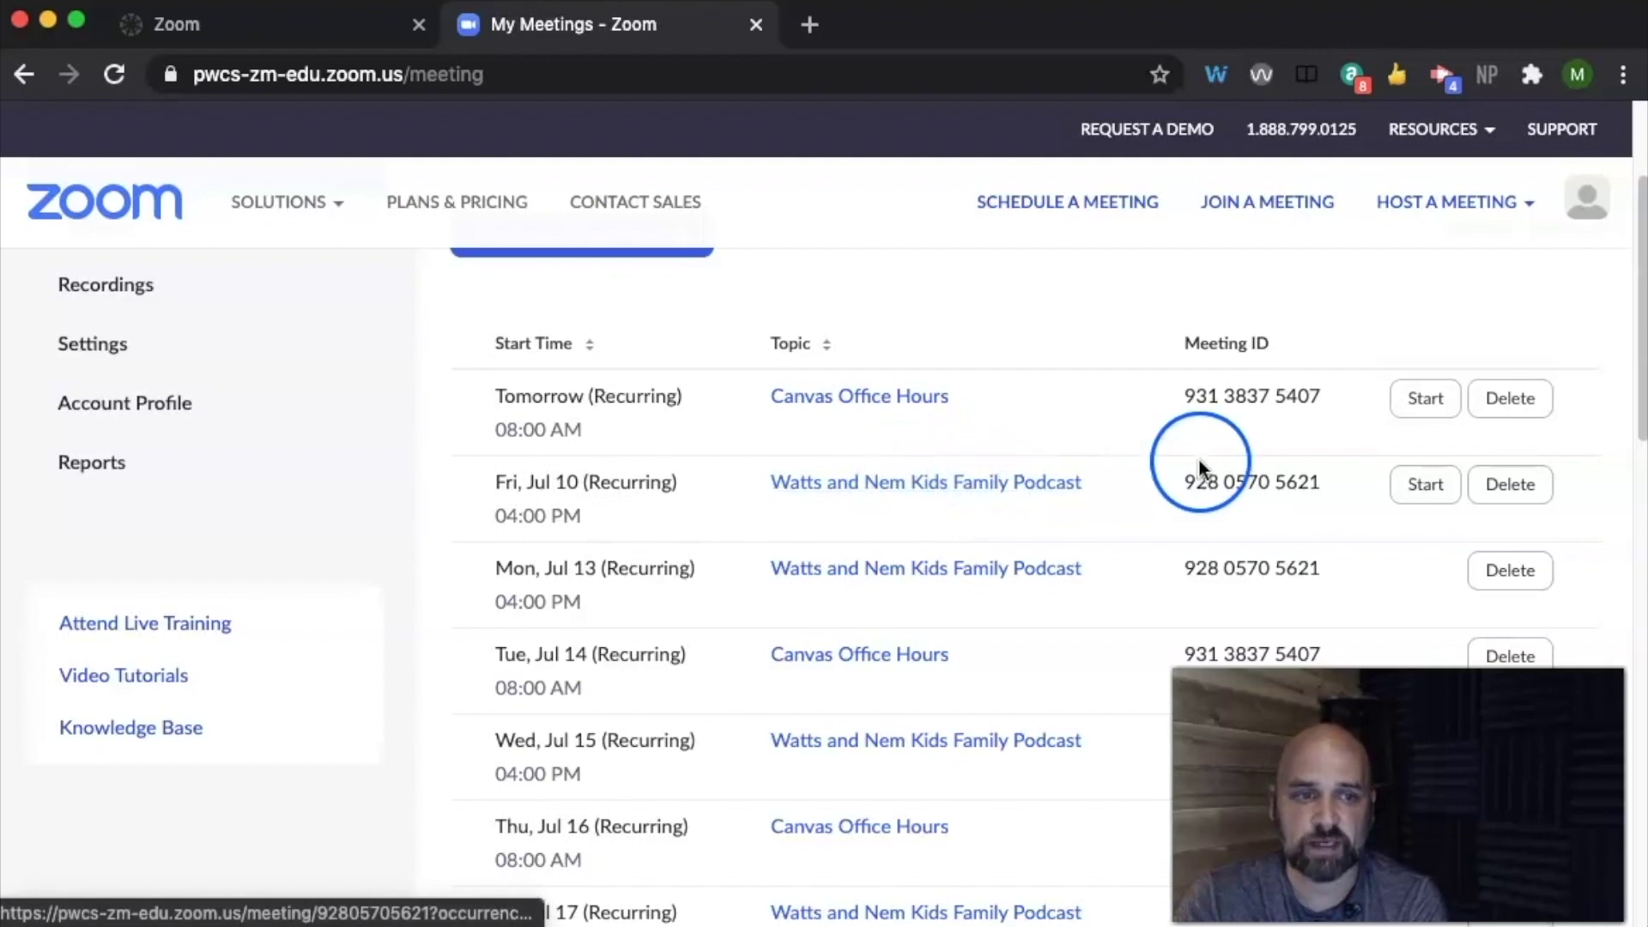
{"action": "left_click_drag", "start_coordinate": [1329, 398], "coordinate": [1286, 396]}
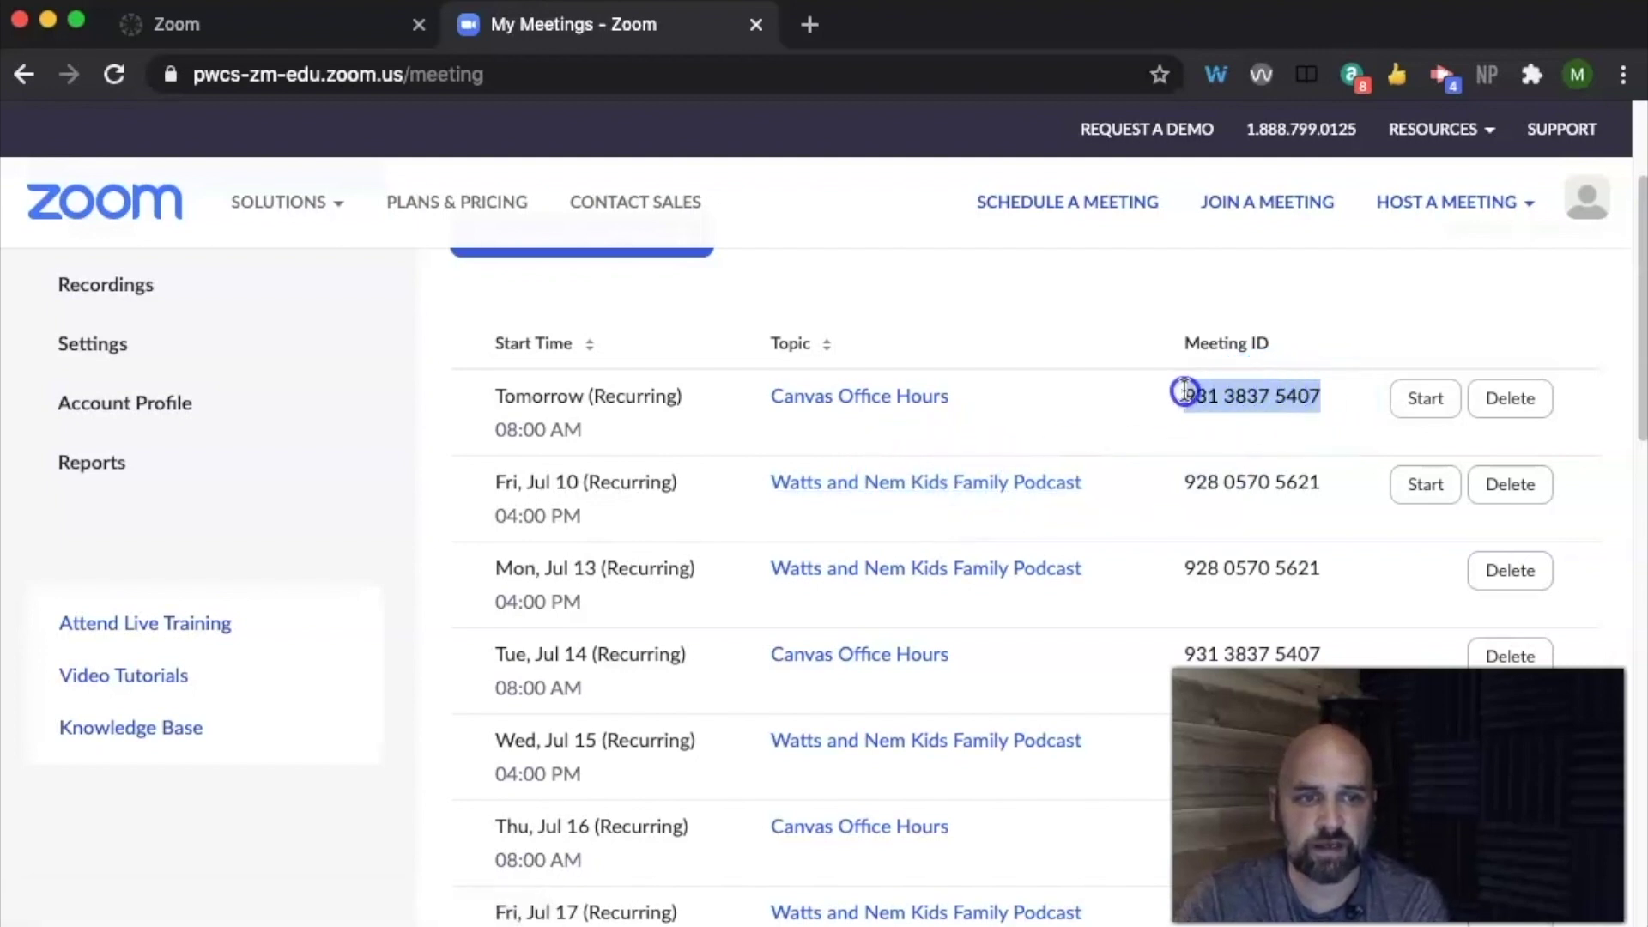
{"action": "left_click_drag", "start_coordinate": [1180, 396], "coordinate": [1192, 396]}
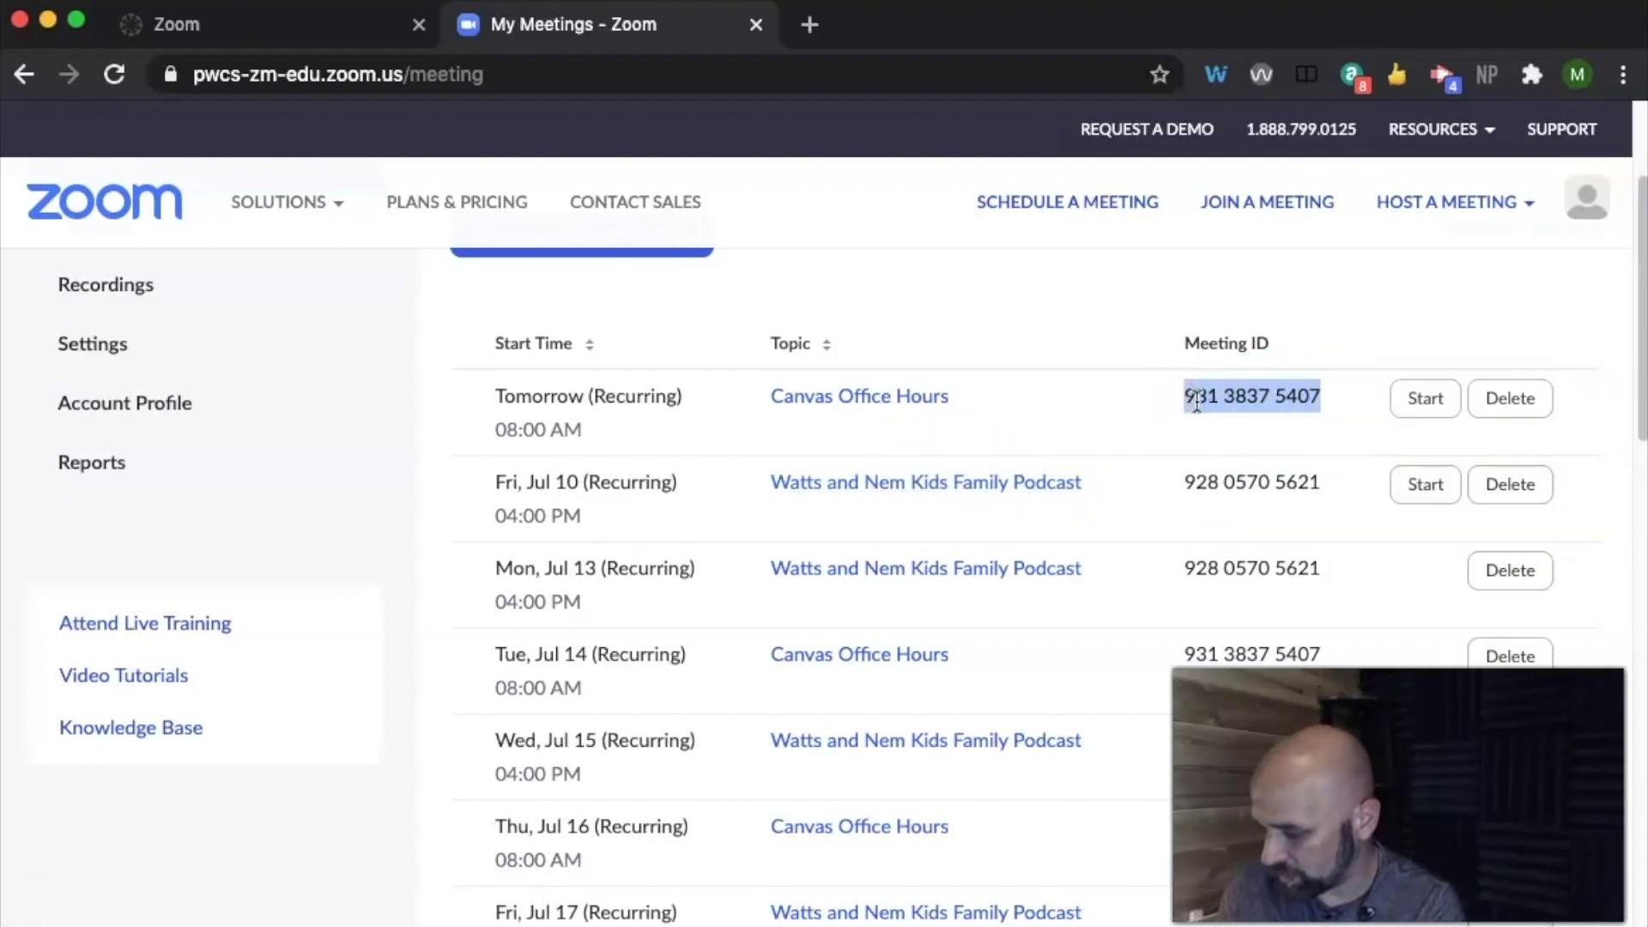
{"action": "left_click", "coordinate": [341, 25]}
{"action": "left_click", "coordinate": [1384, 341]}
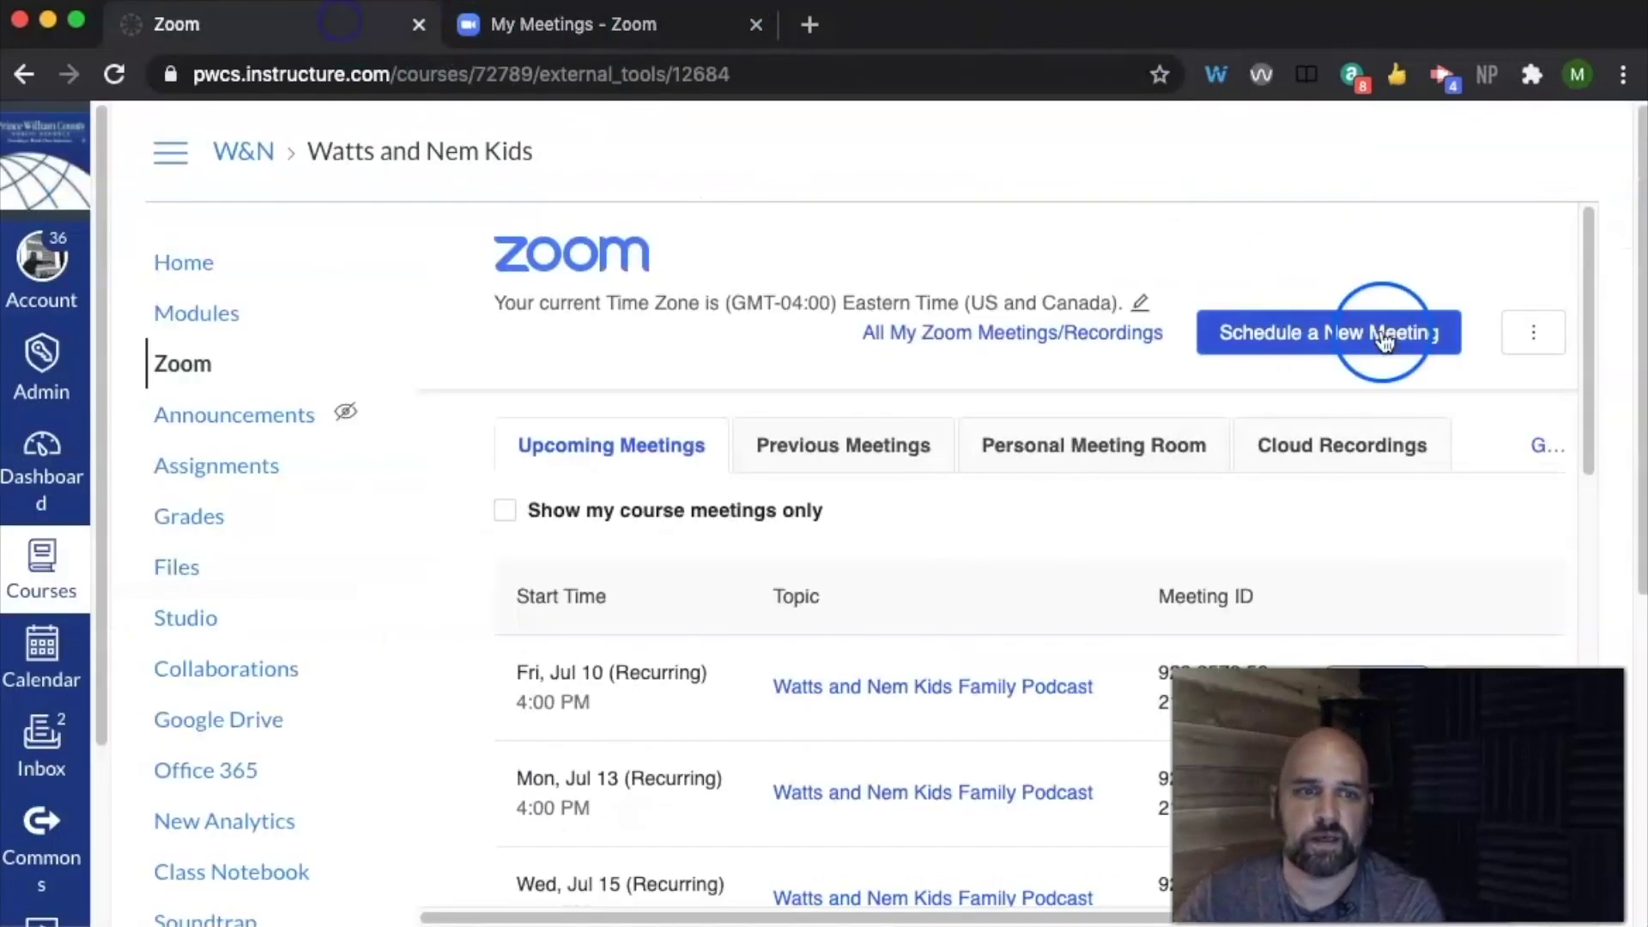
{"action": "left_click", "coordinate": [1519, 352]}
{"action": "left_click", "coordinate": [1502, 414]}
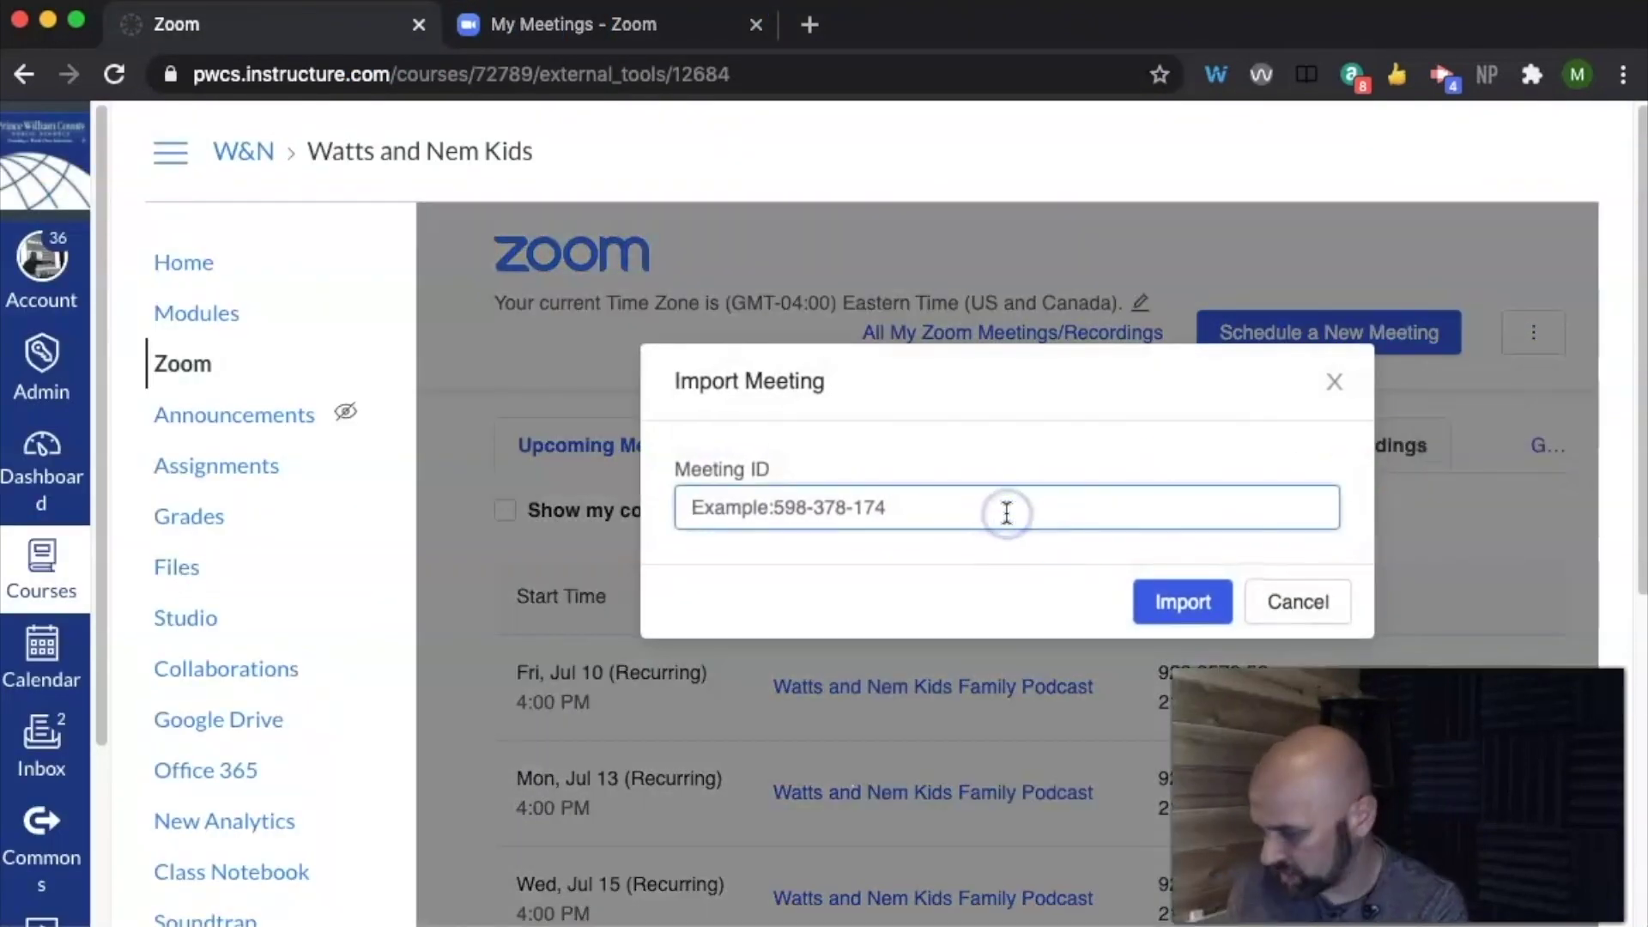
{"action": "left_click", "coordinate": [1206, 605]}
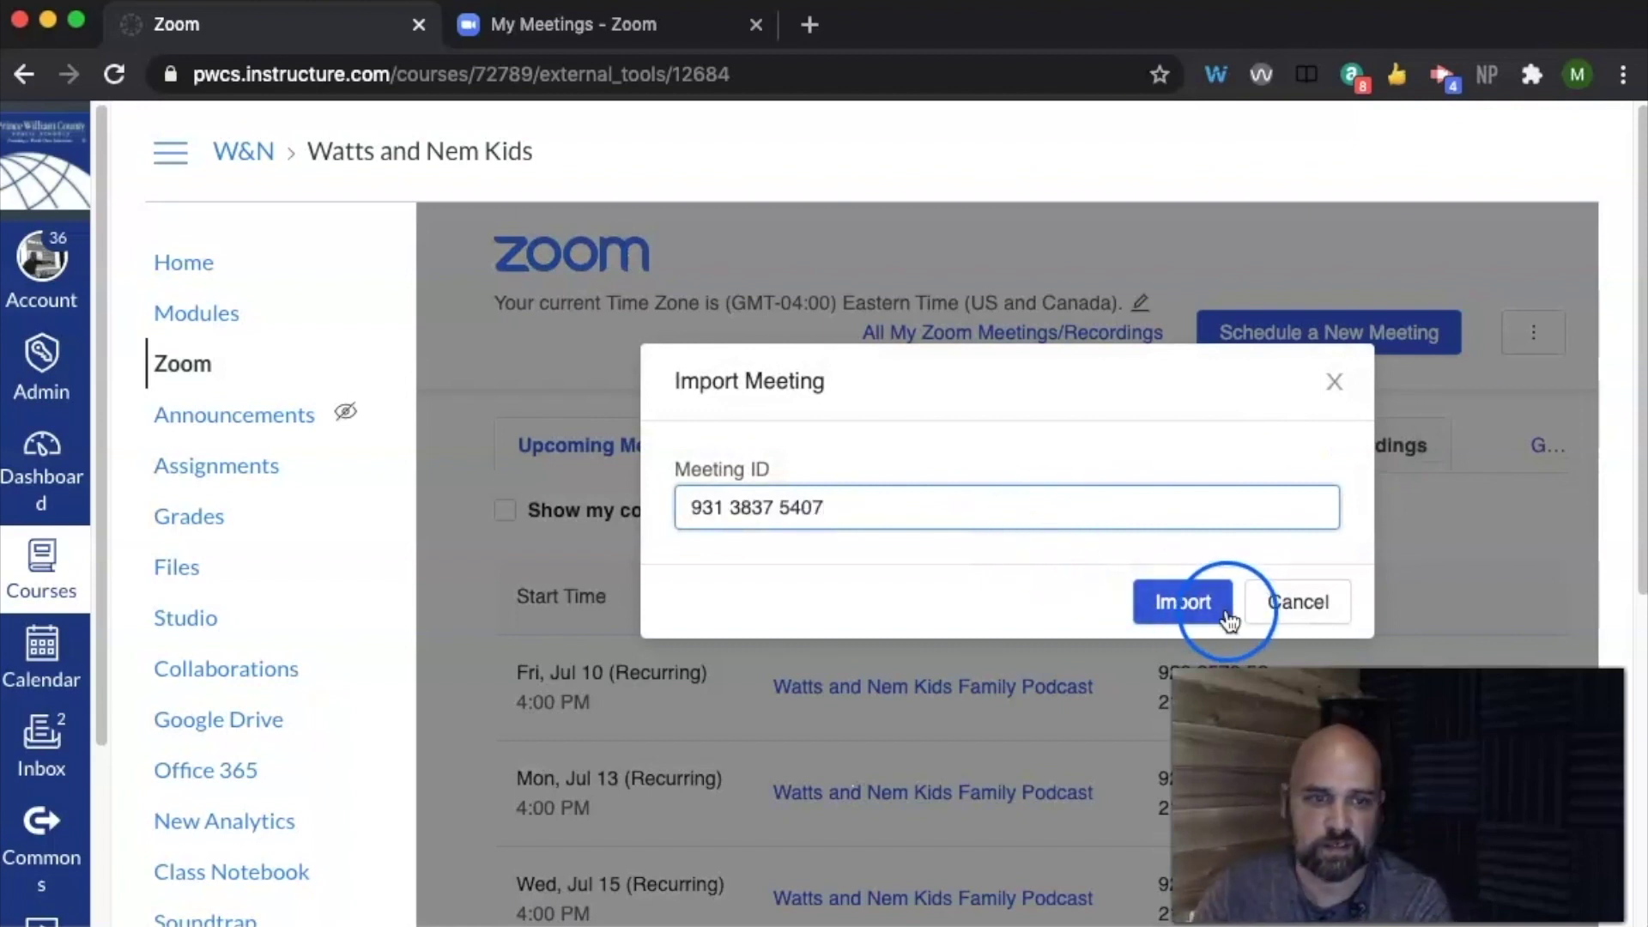
{"action": "scroll", "coordinate": [1087, 577], "scroll_direction": "down", "scroll_amount": 3}
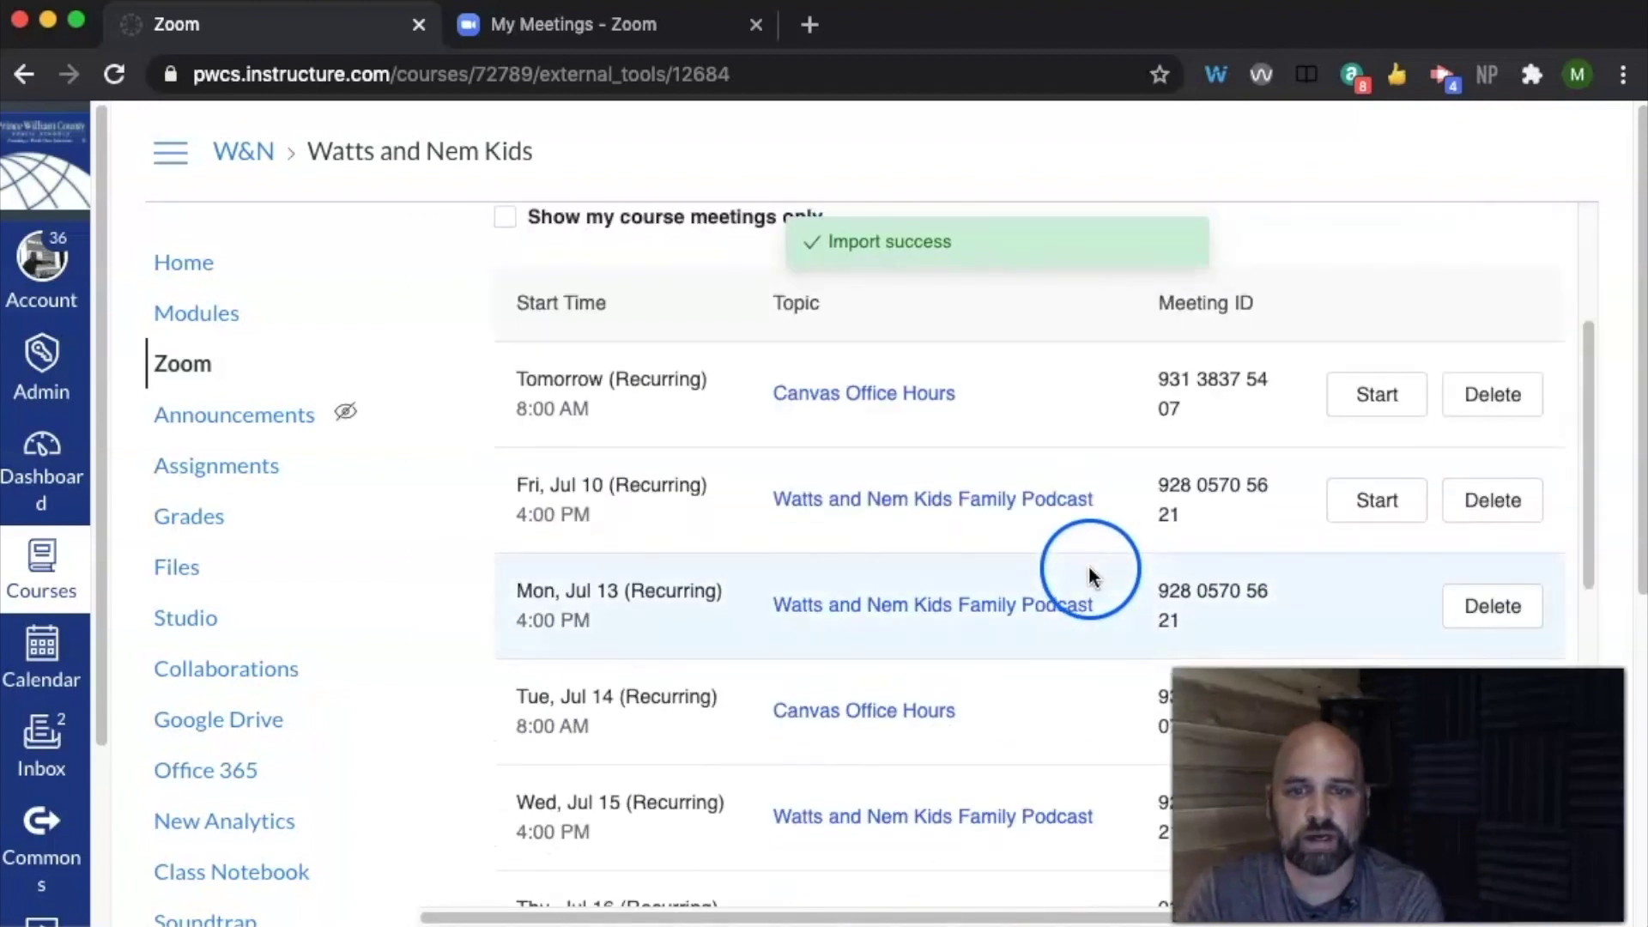
{"action": "left_click", "coordinate": [922, 395]}
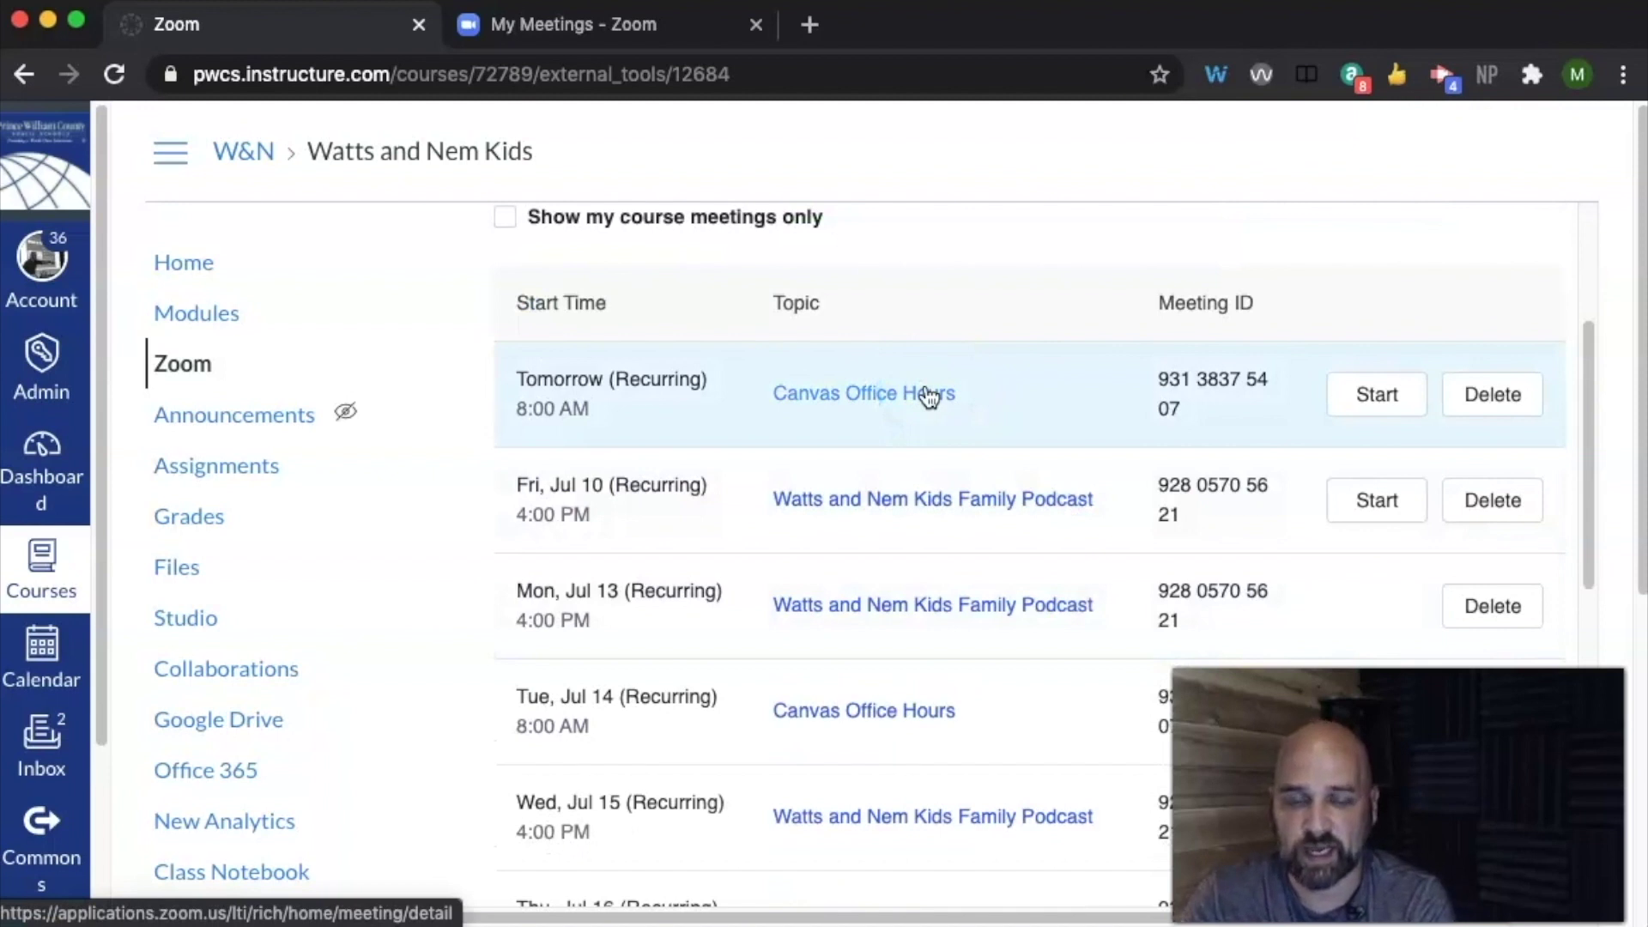
{"action": "left_click", "coordinate": [1218, 401]}
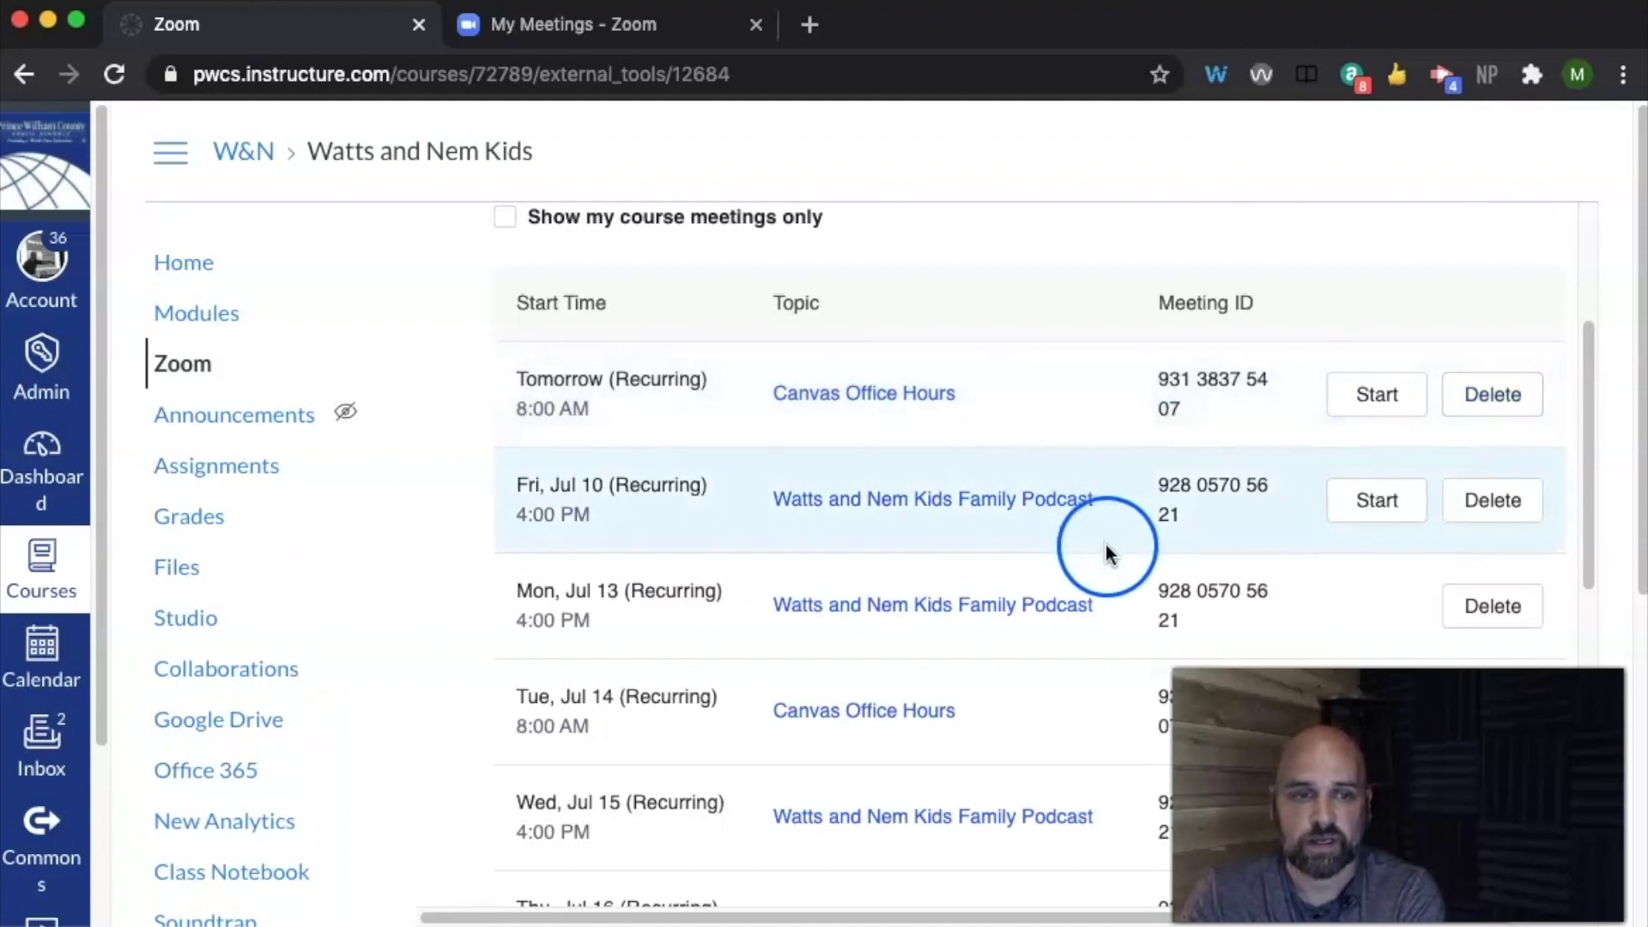
{"action": "scroll", "coordinate": [1108, 549], "scroll_direction": "down", "scroll_amount": 3}
{"action": "scroll", "coordinate": [1090, 558], "scroll_direction": "up", "scroll_amount": 3}
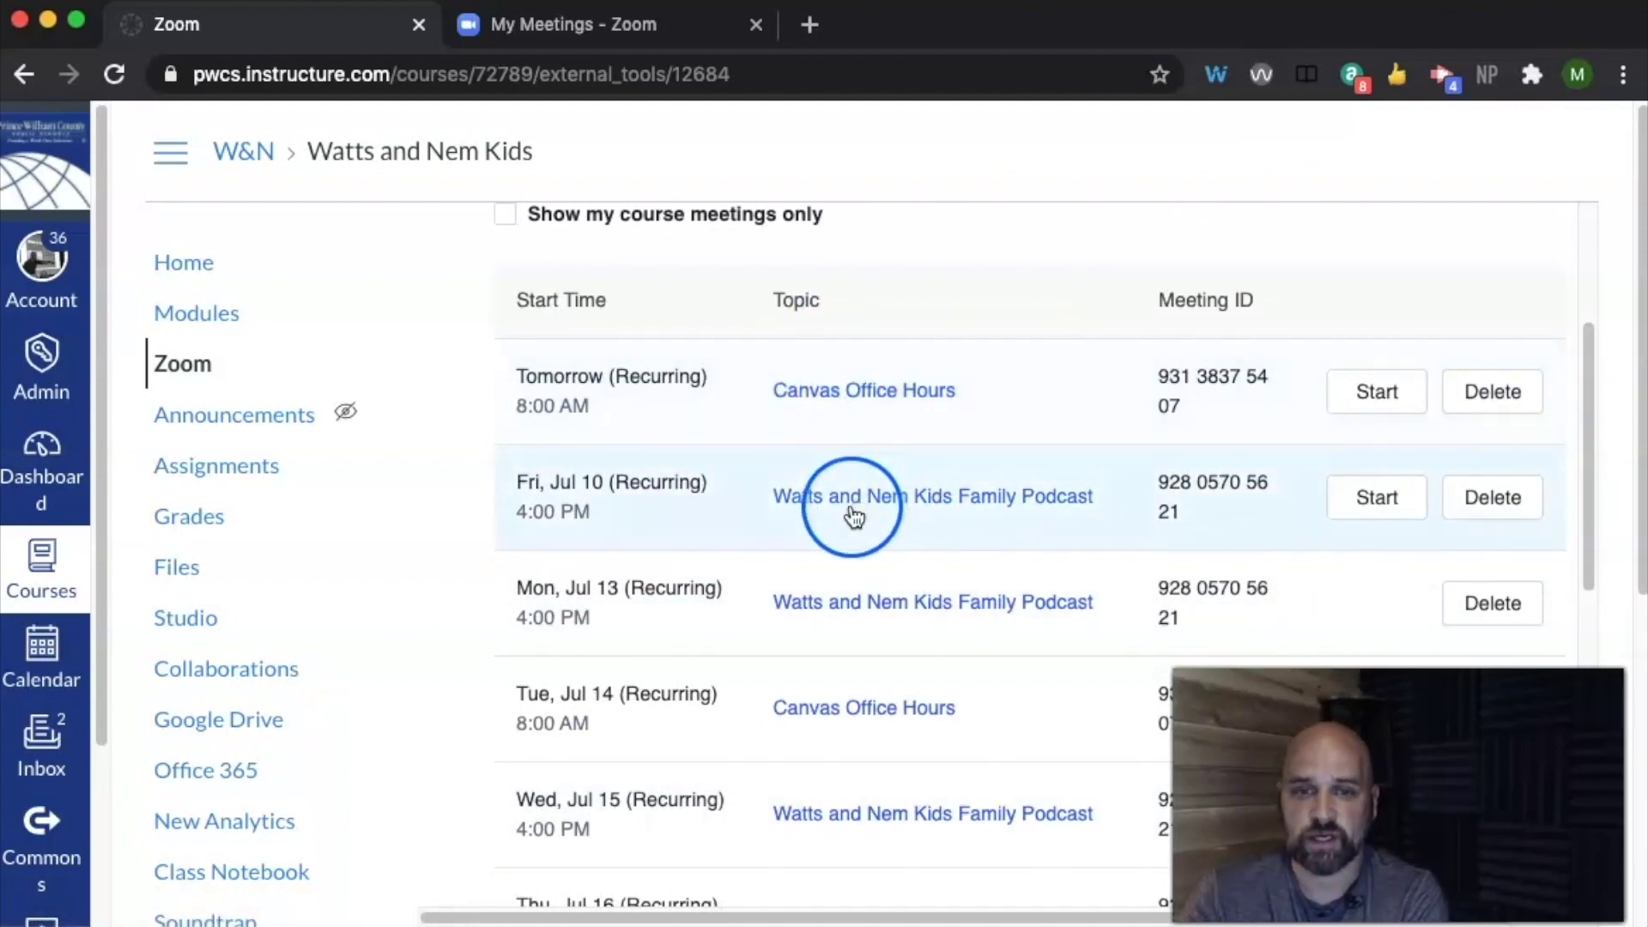
{"action": "scroll", "coordinate": [867, 493], "scroll_direction": "up", "scroll_amount": 3}
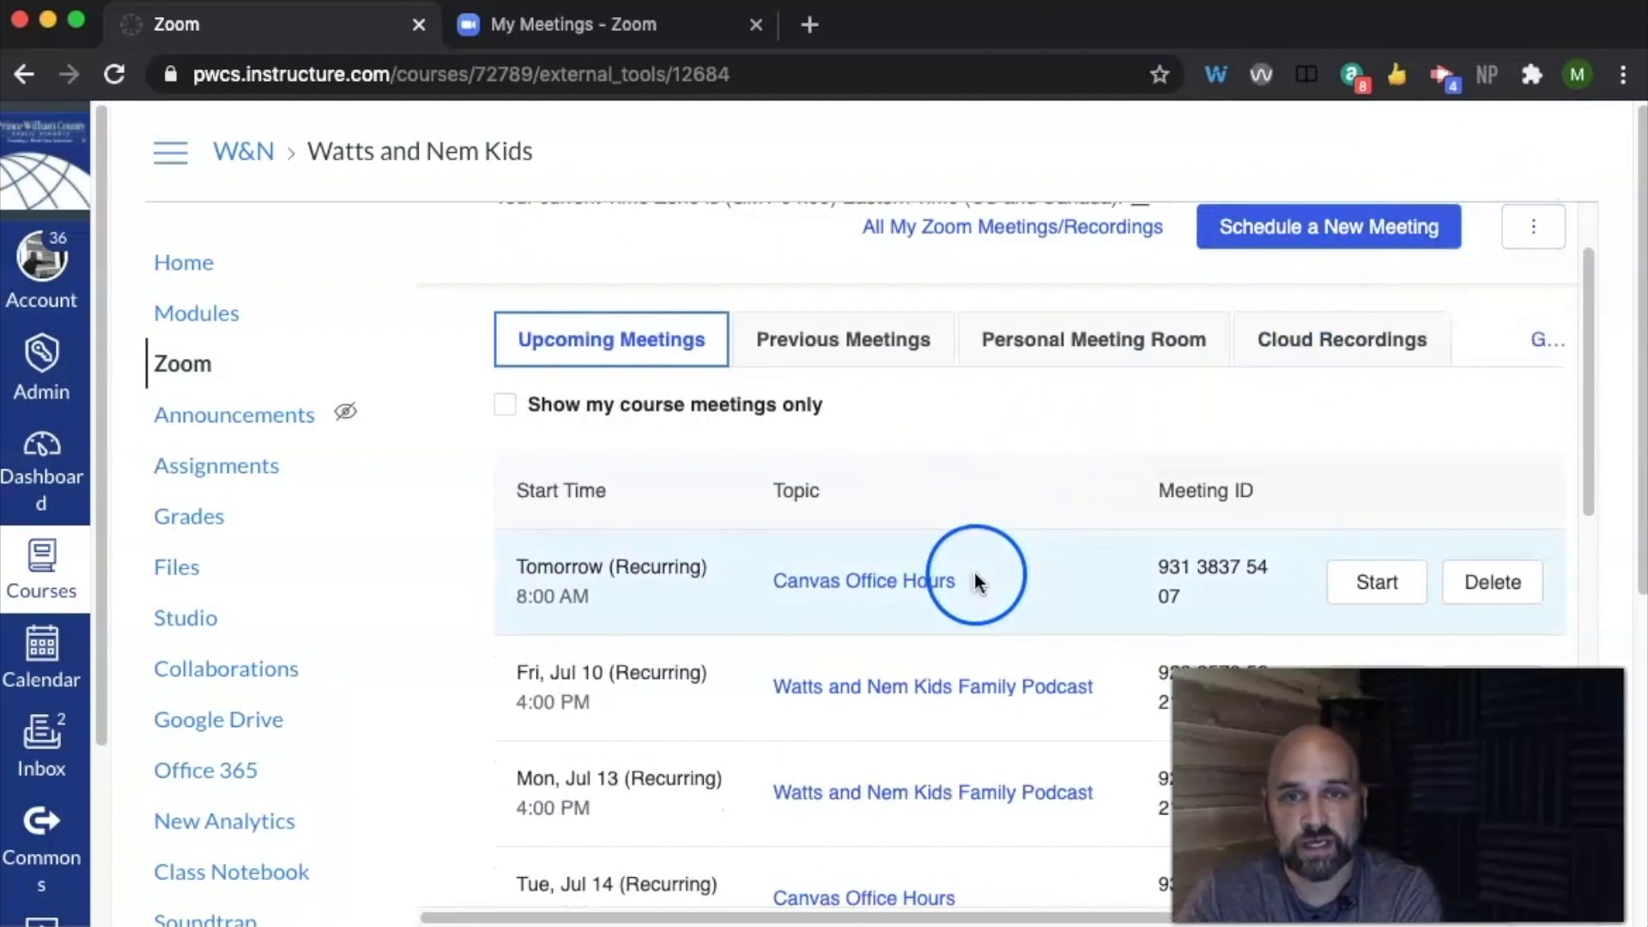
{"action": "scroll", "coordinate": [1243, 537], "scroll_direction": "up", "scroll_amount": 2}
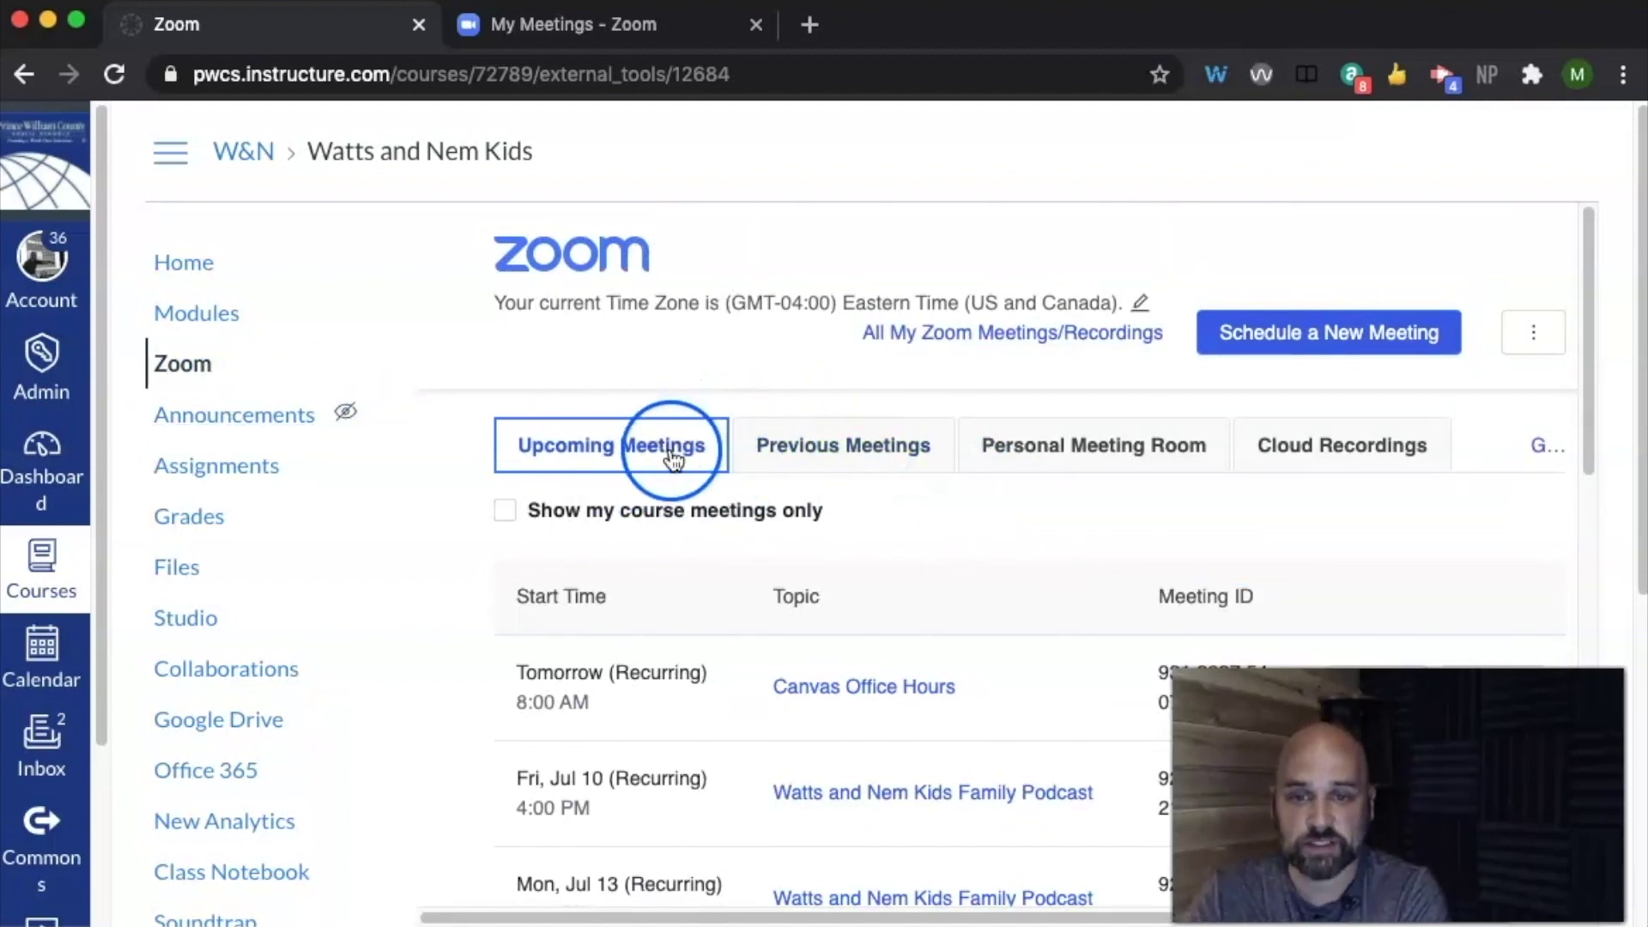
{"action": "left_click", "coordinate": [838, 444]}
{"action": "left_click", "coordinate": [1081, 451]}
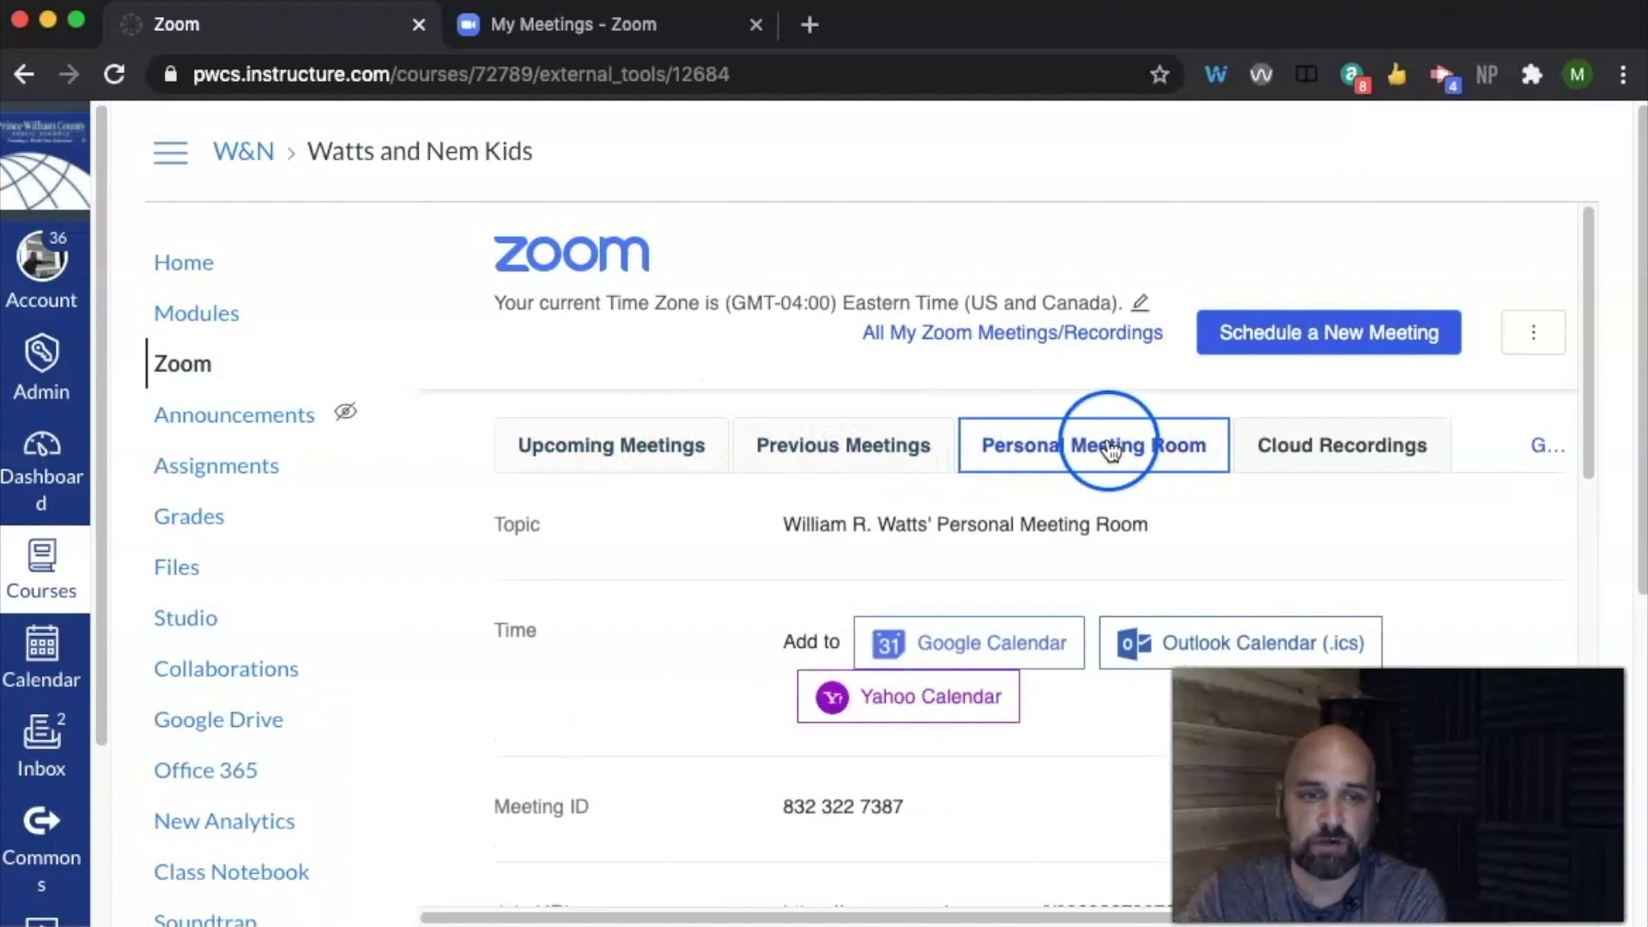
{"action": "left_click", "coordinate": [1291, 458]}
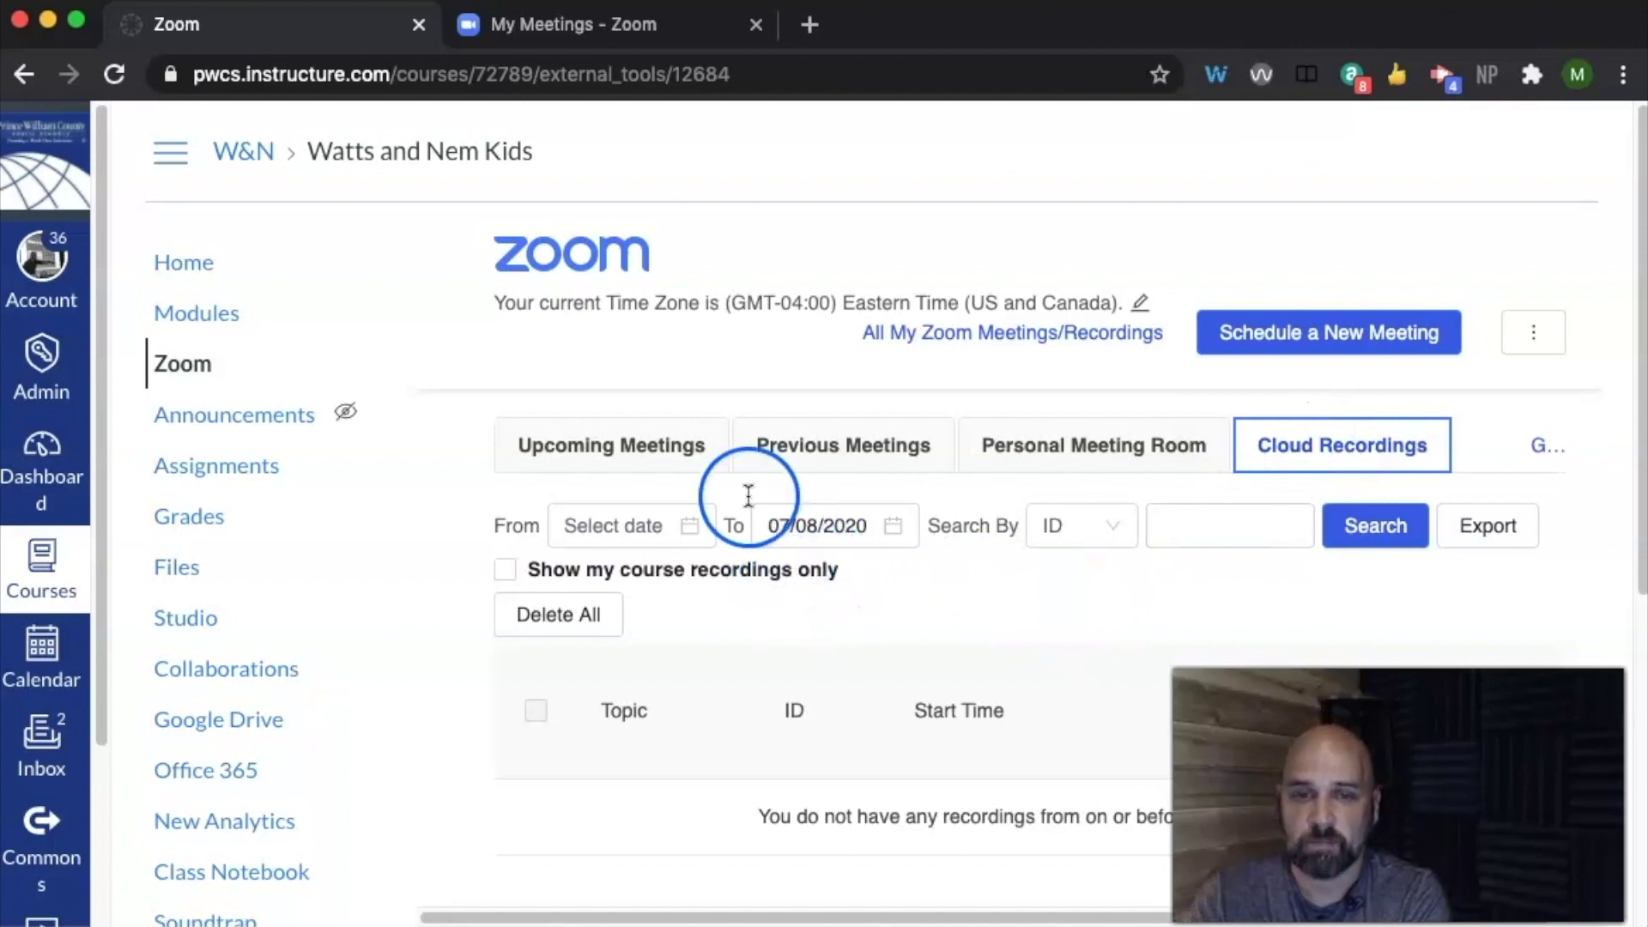
{"action": "left_click", "coordinate": [628, 468]}
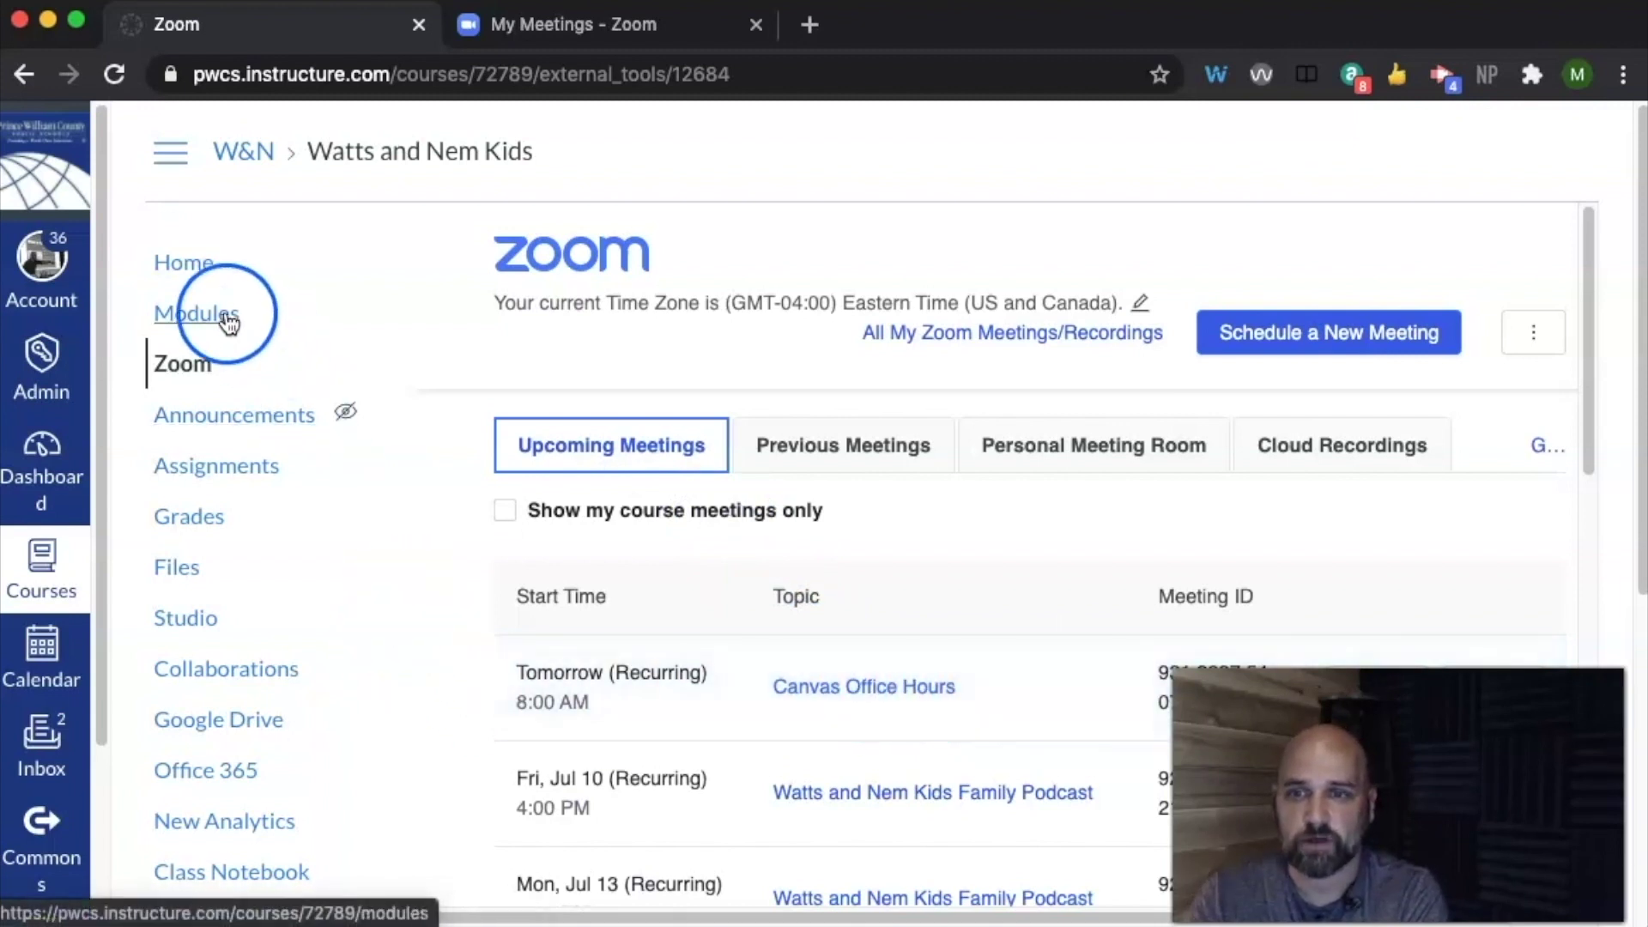
- Open the Colgan Students course's Settings page via the Dashboard
{"action": "left_click", "coordinate": [52, 468]}
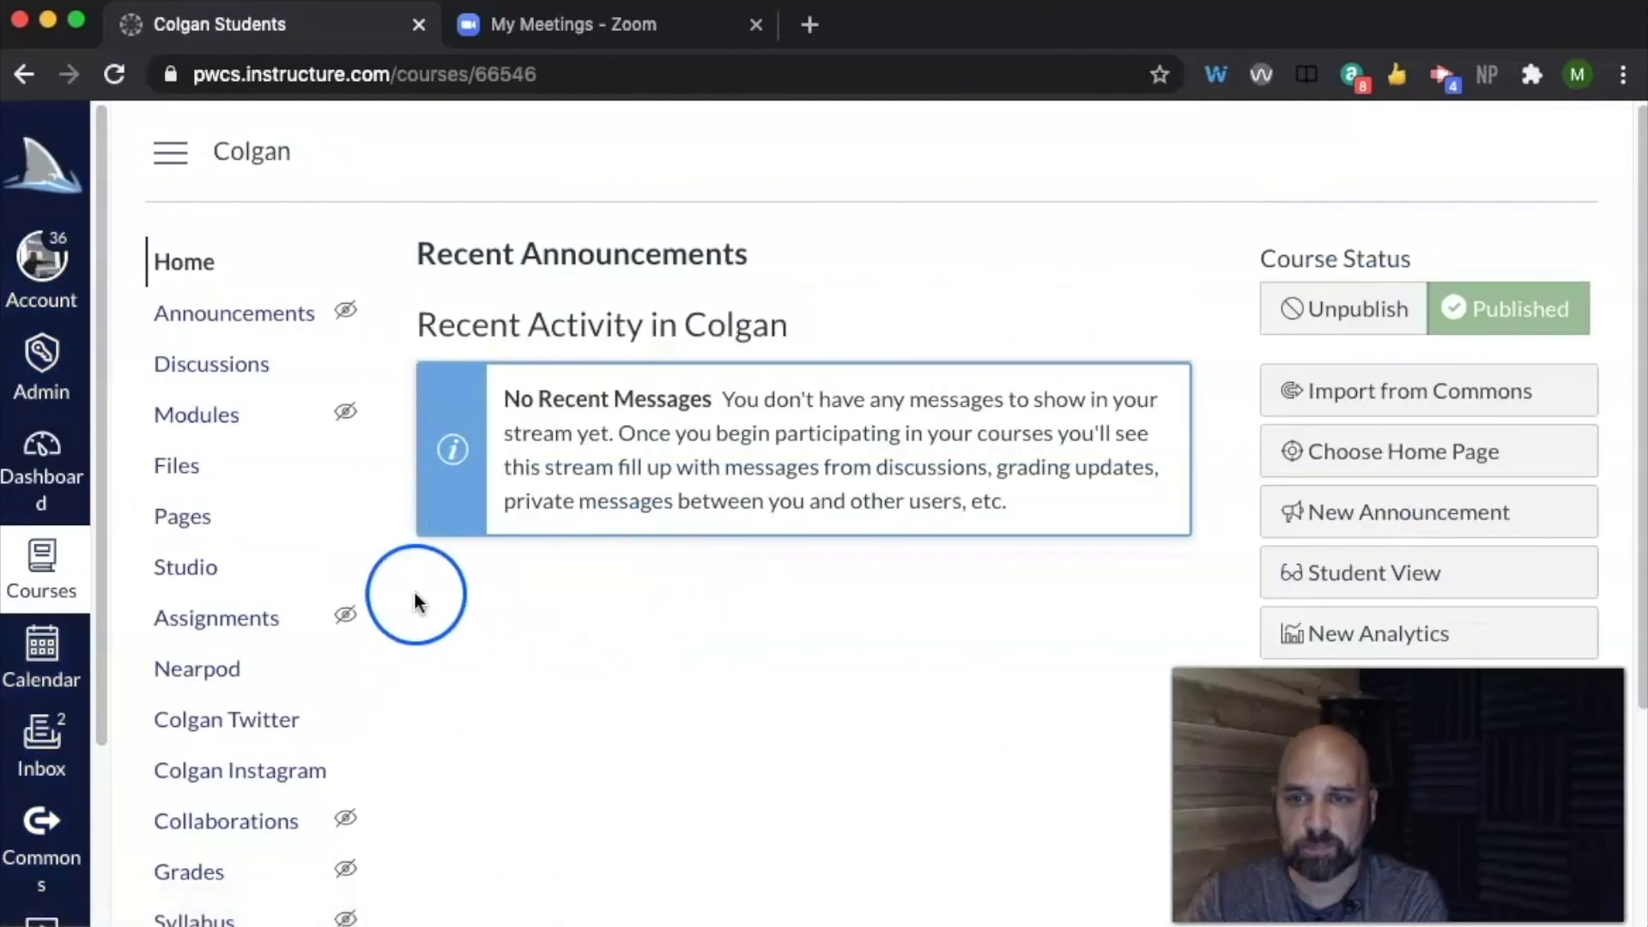
{"action": "scroll", "coordinate": [348, 611], "scroll_direction": "down", "scroll_amount": 5}
{"action": "scroll", "coordinate": [262, 292], "scroll_direction": "up", "scroll_amount": 1}
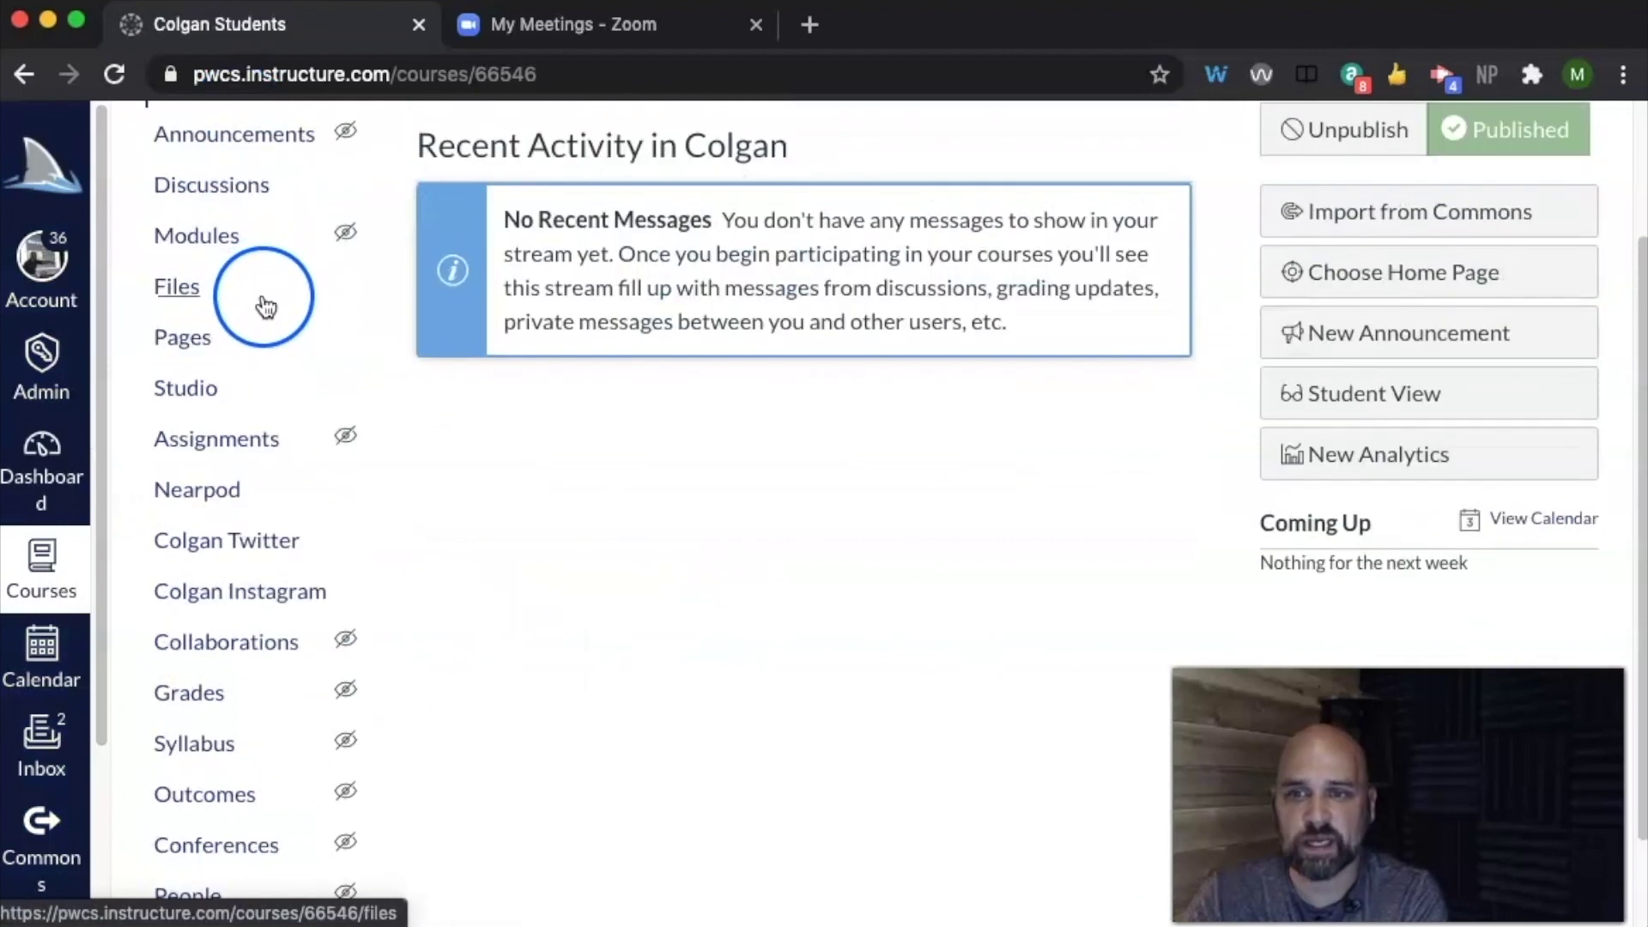
{"action": "scroll", "coordinate": [236, 721], "scroll_direction": "down", "scroll_amount": 1}
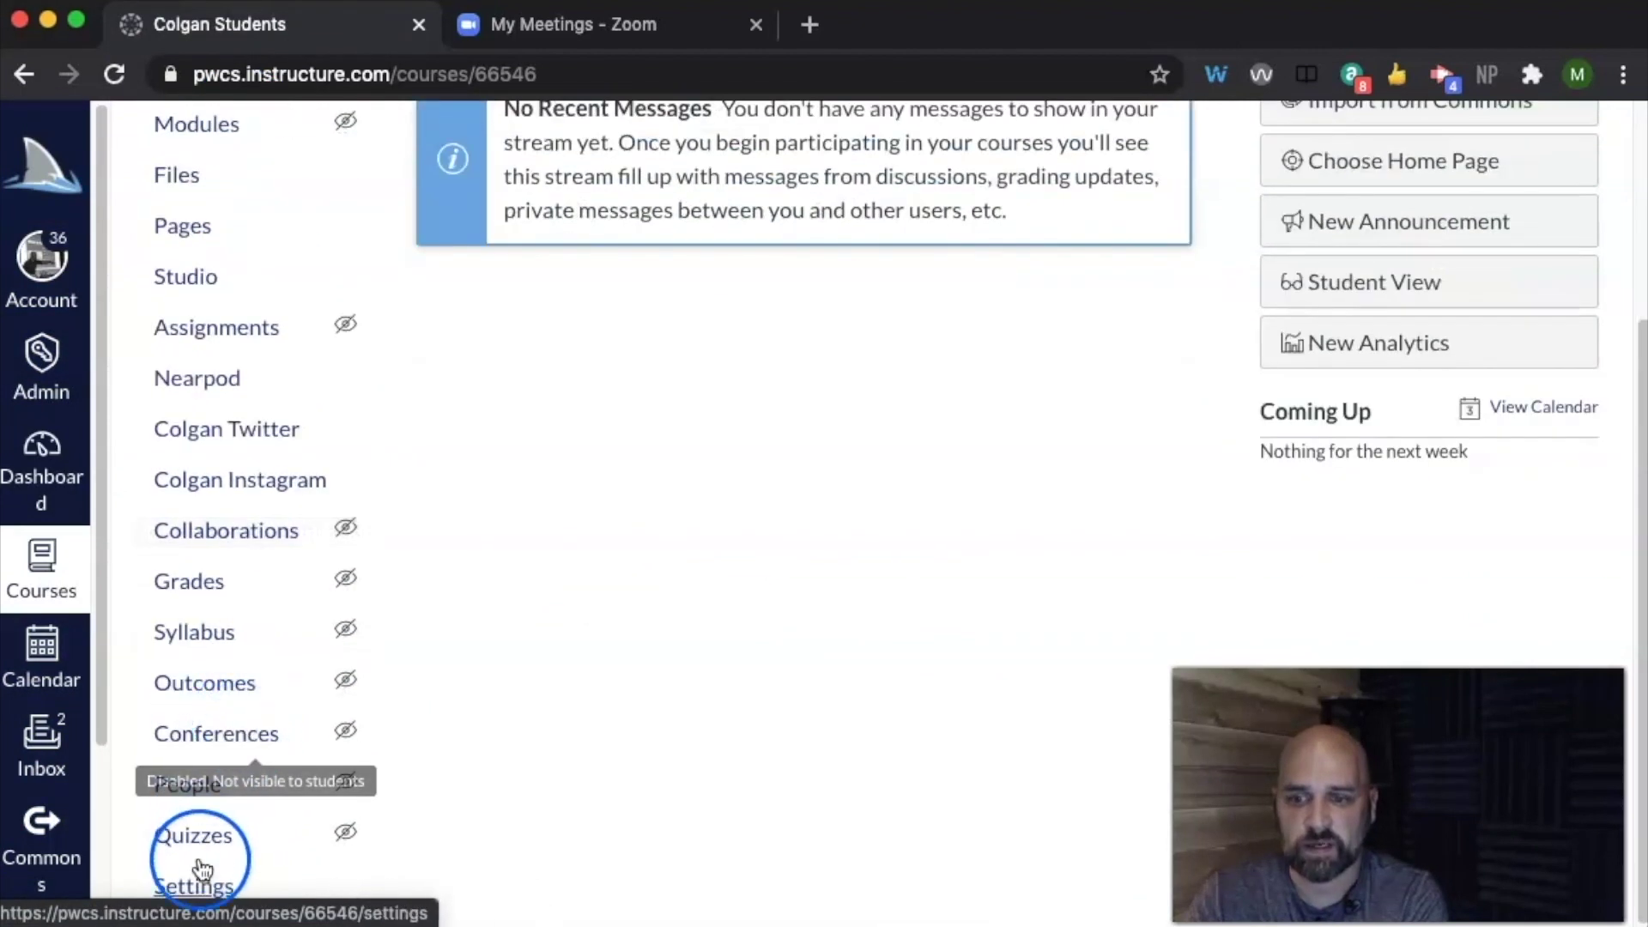
{"action": "left_click", "coordinate": [184, 885]}
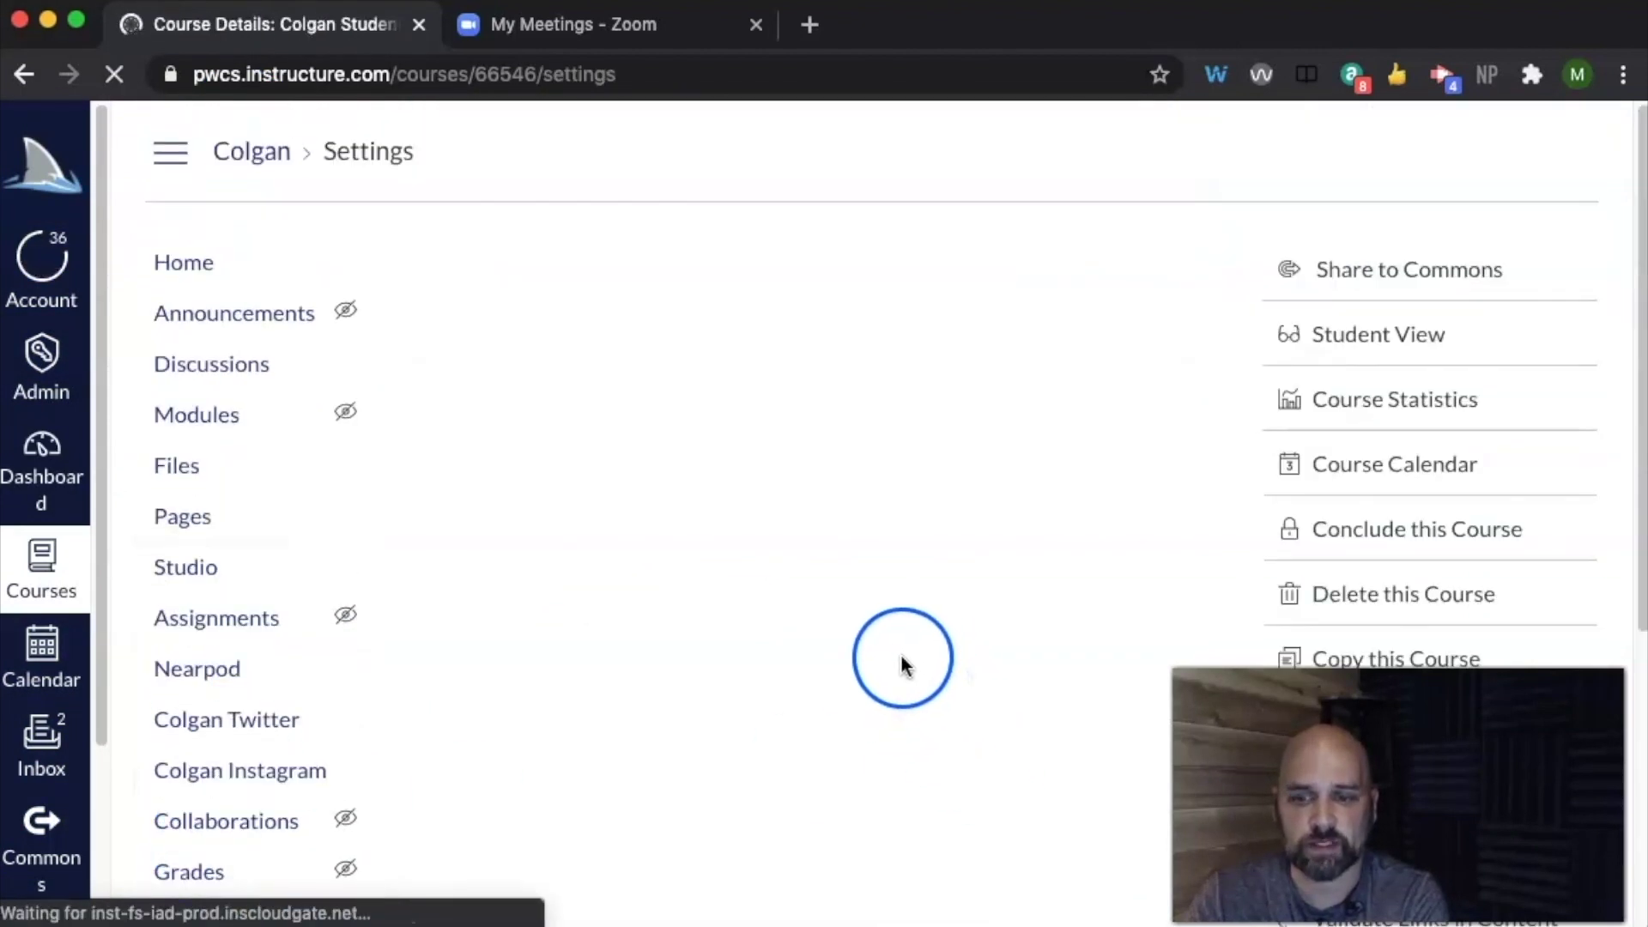
- Find the Redirect Tool among the course's external apps
{"action": "left_click", "coordinate": [893, 276]}
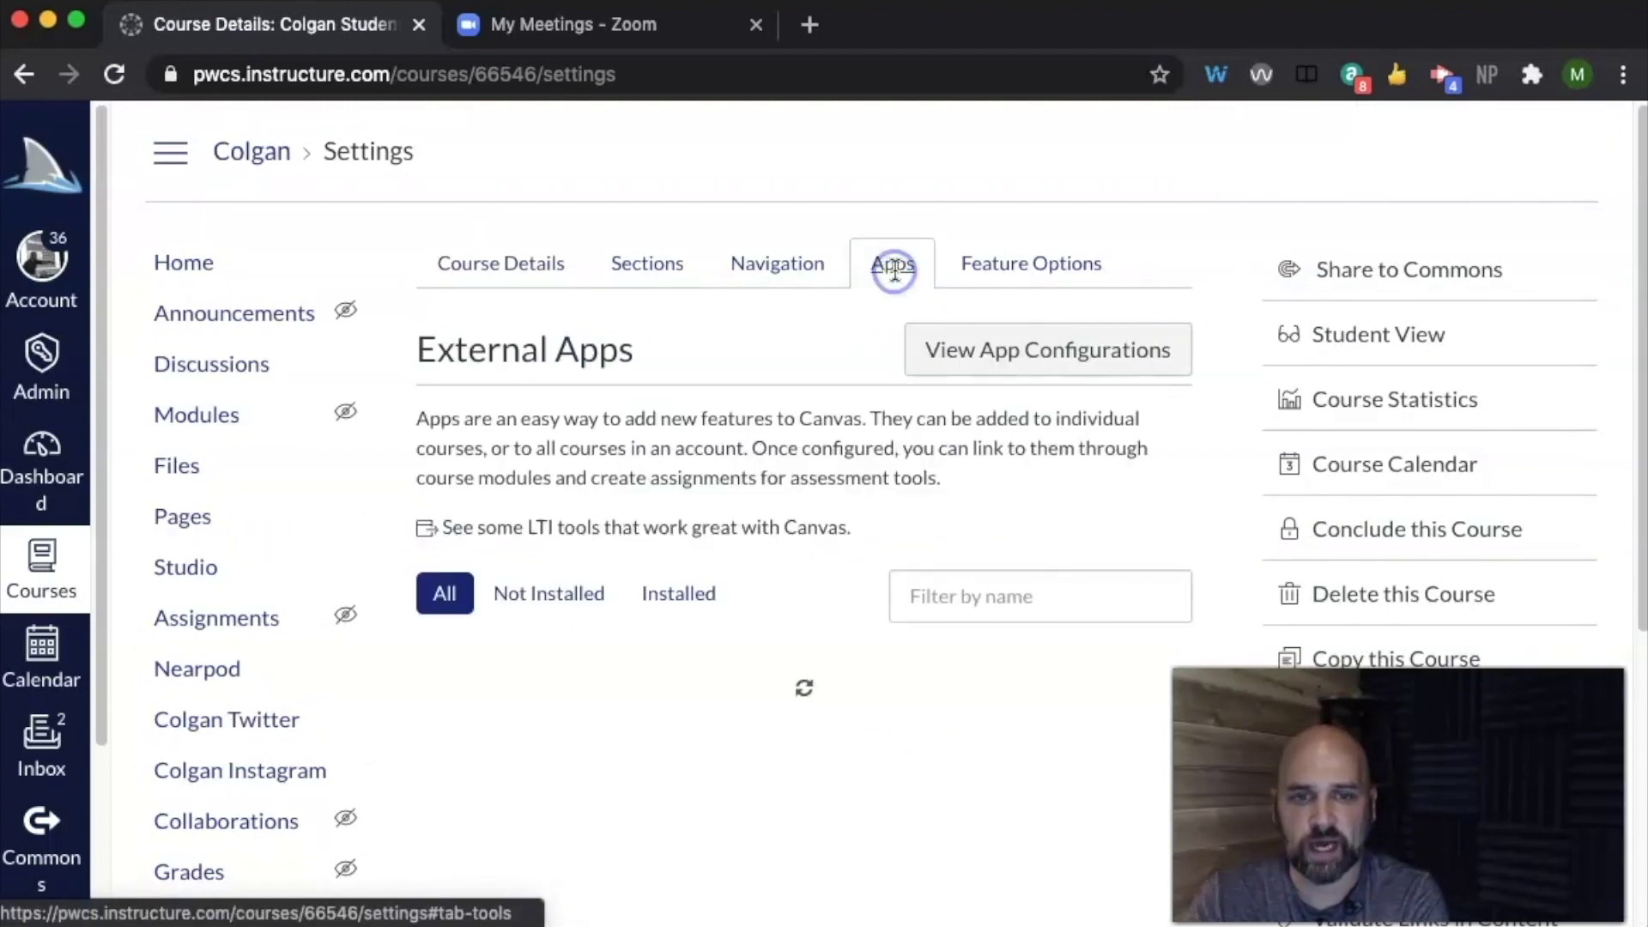
{"action": "left_click", "coordinate": [959, 605]}
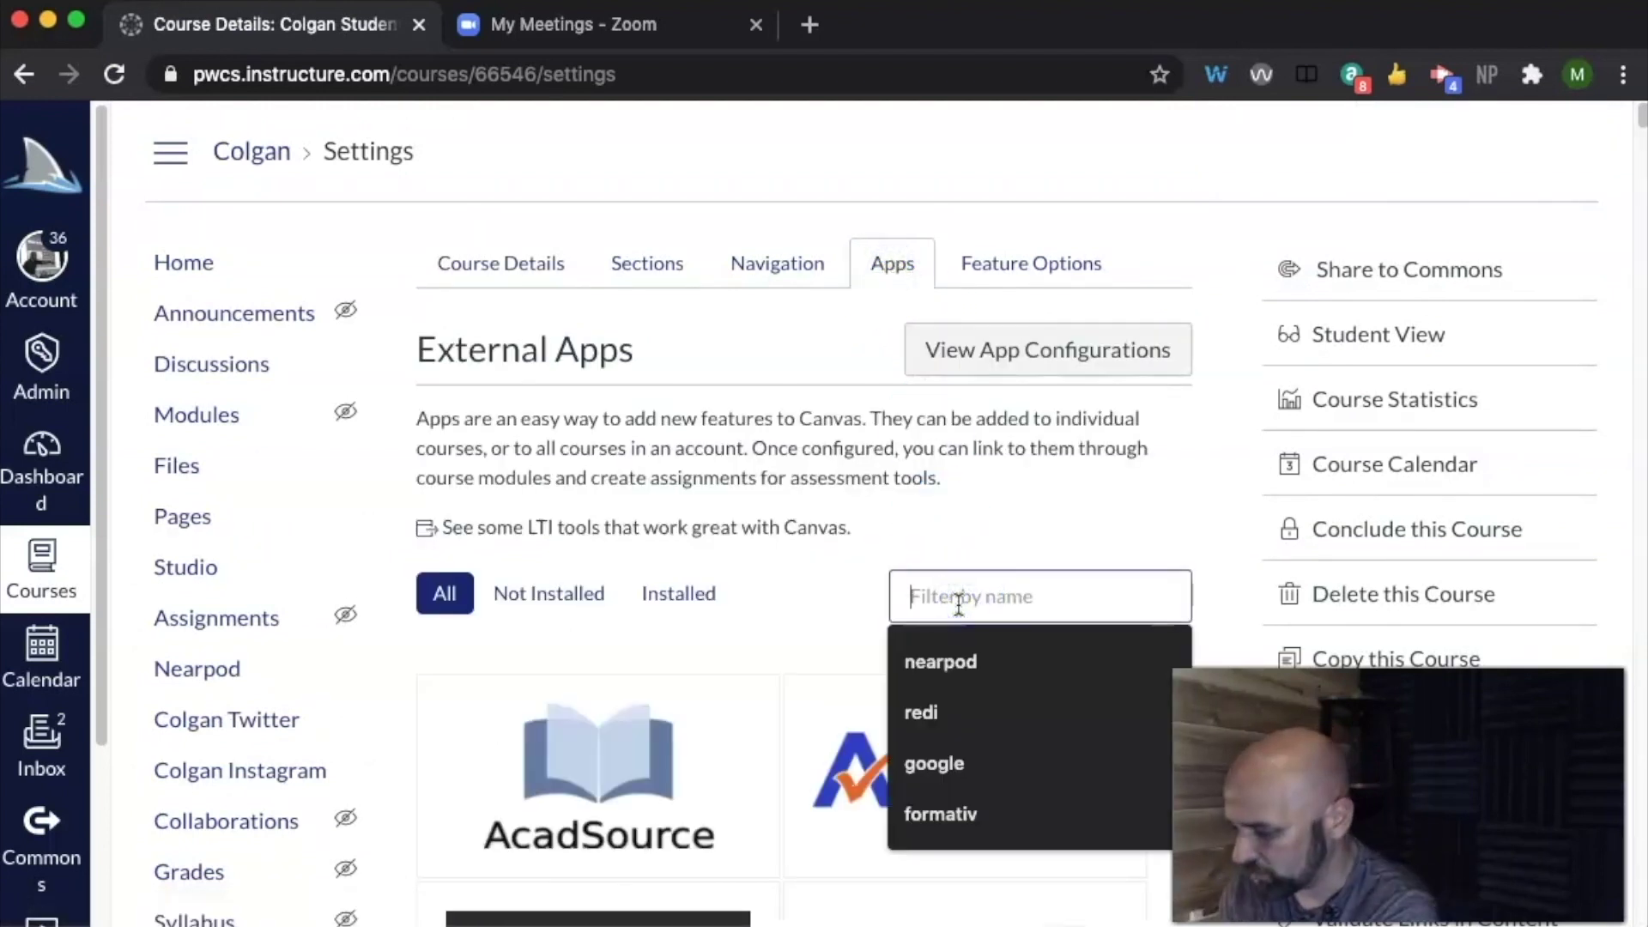
{"action": "type", "text": "redirect"}
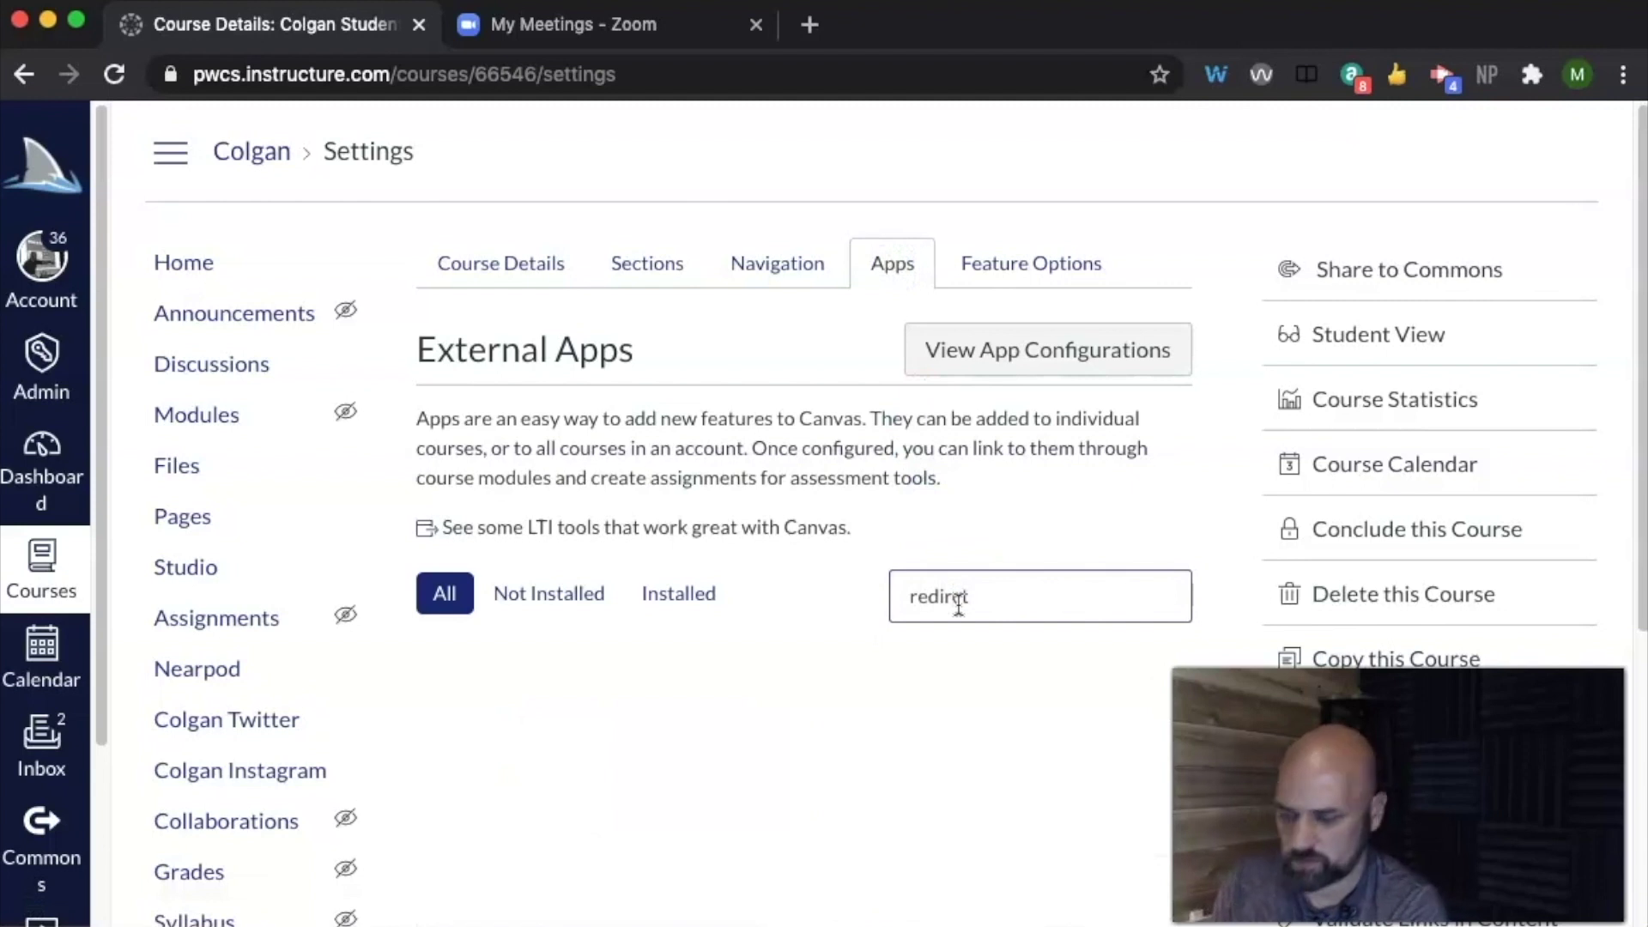
{"action": "key", "text": "BackSpace"}
{"action": "key", "text": "BackSpace"}
{"action": "key", "text": "BackSpace"}
{"action": "left_click", "coordinate": [515, 736]}
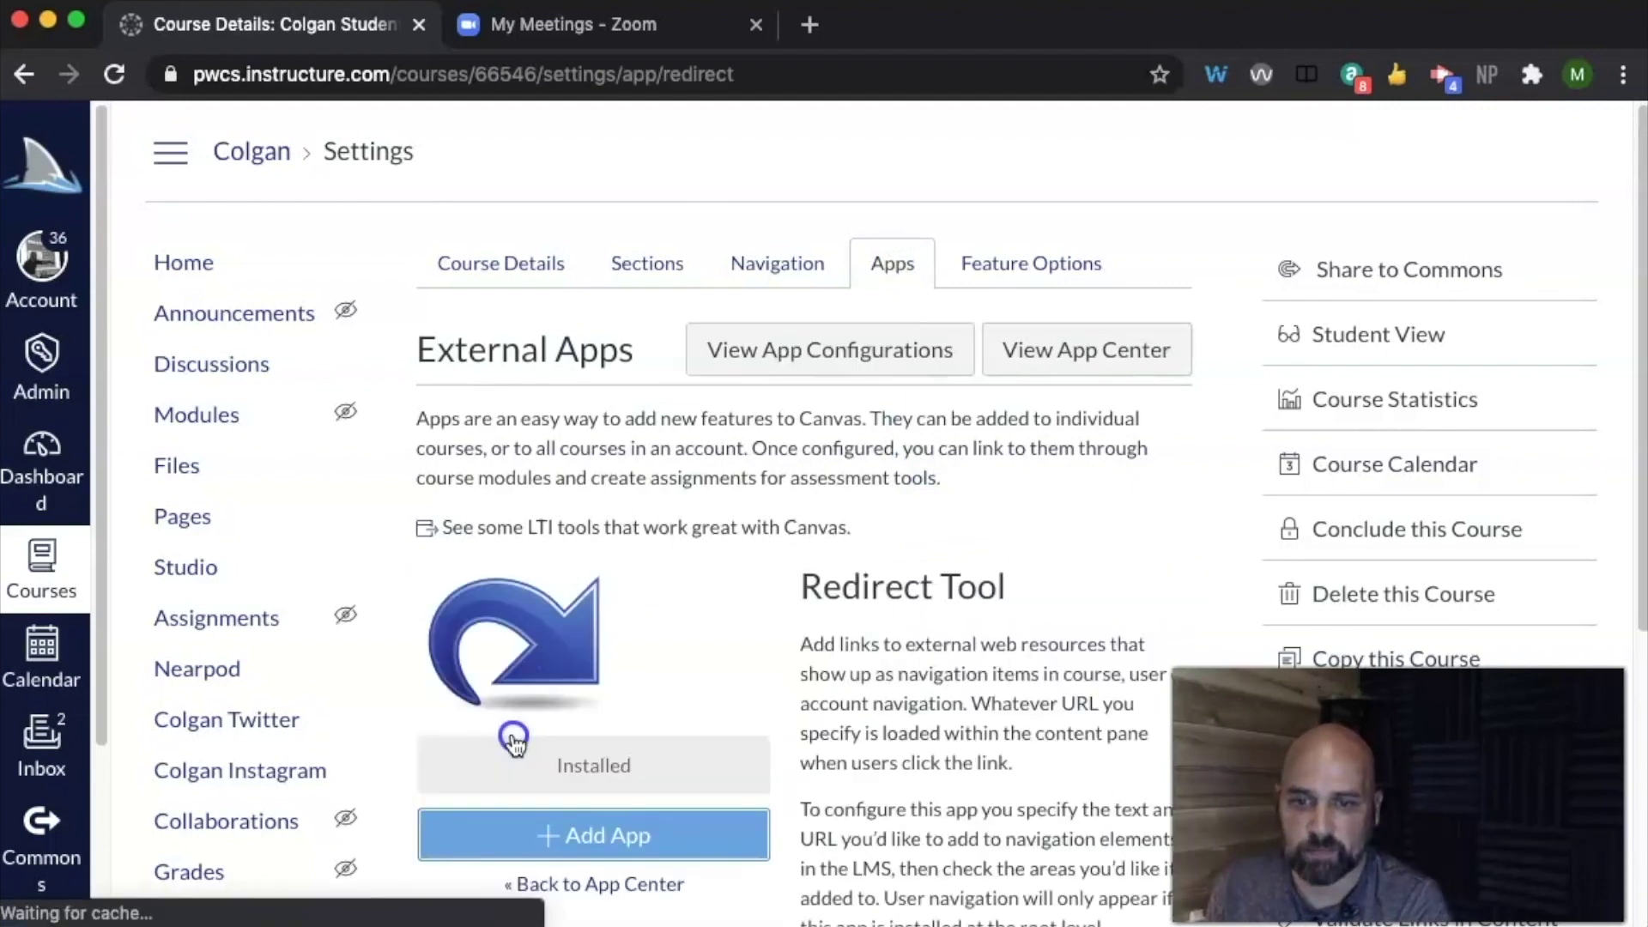
- Add a Redirect Tool named 'Office Hours', then return to the Zoom meetings tab
{"action": "scroll", "coordinate": [755, 739], "scroll_direction": "down", "scroll_amount": 1}
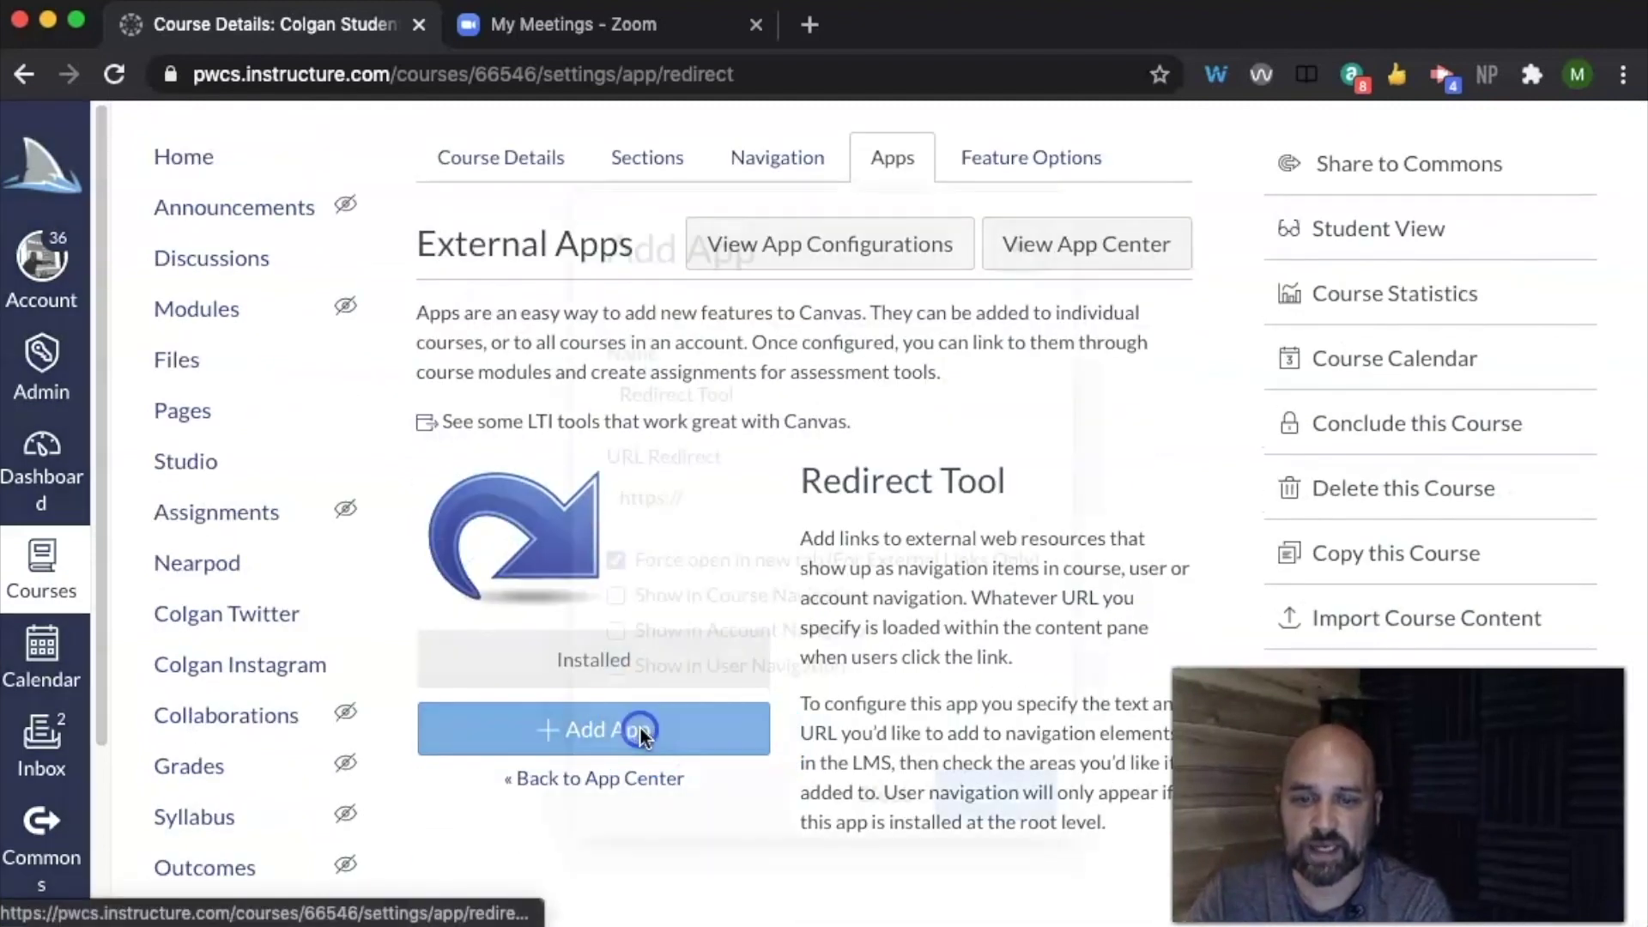
{"action": "left_click", "coordinate": [633, 729]}
{"action": "left_click_drag", "start_coordinate": [754, 393], "coordinate": [588, 388]}
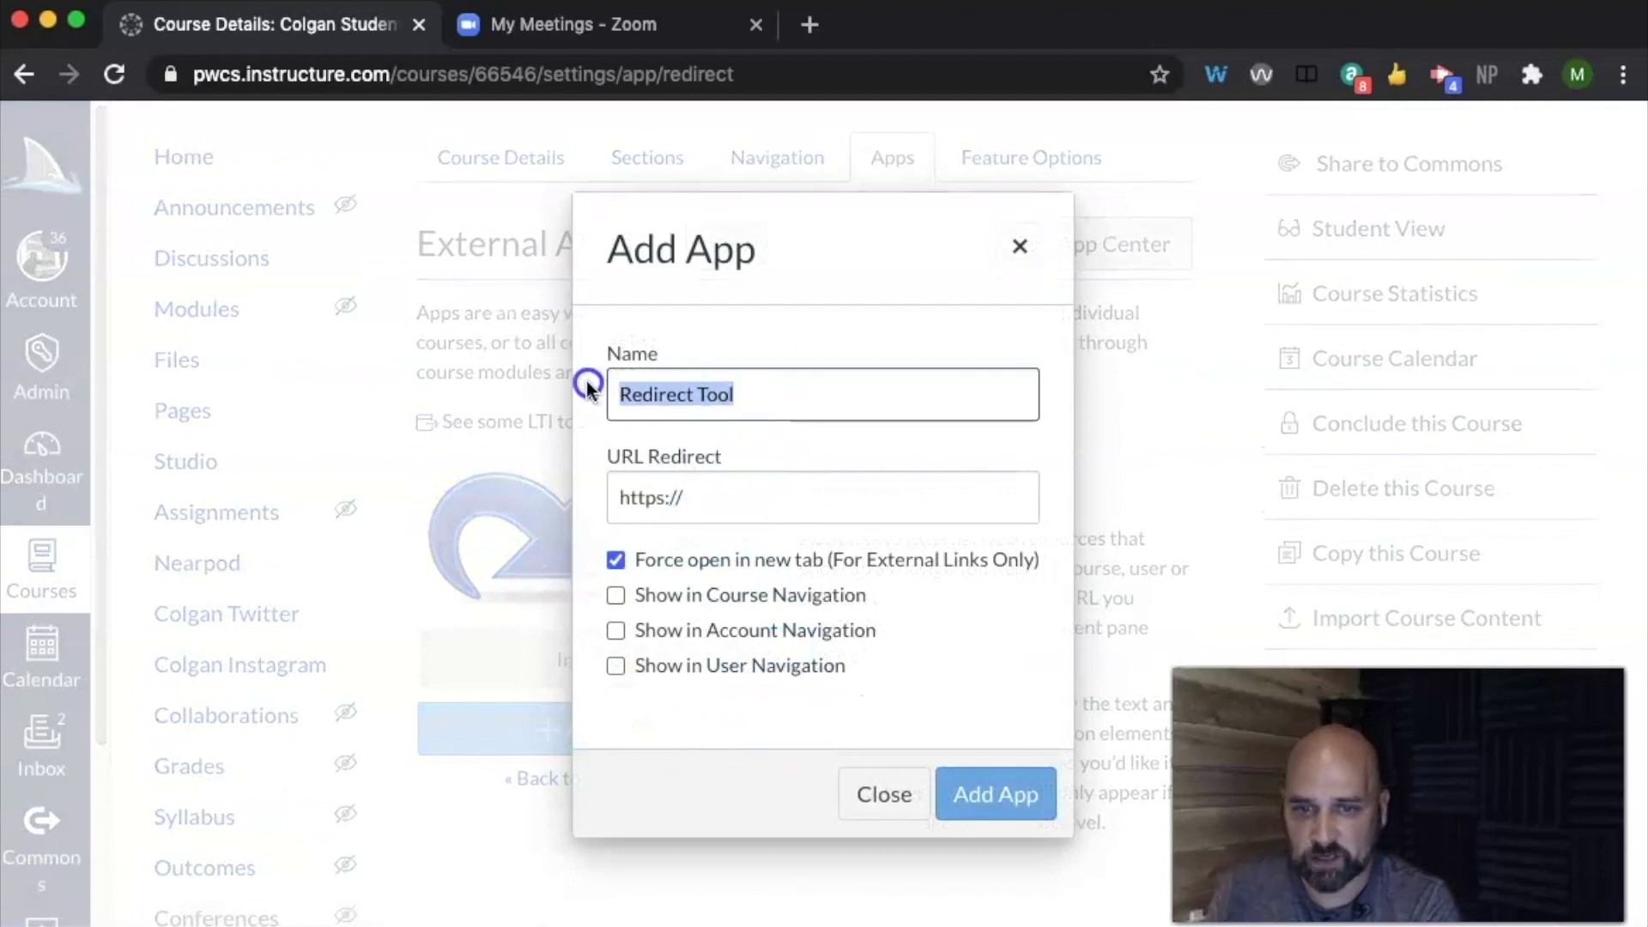
{"action": "type", "text": "Office Hours"}
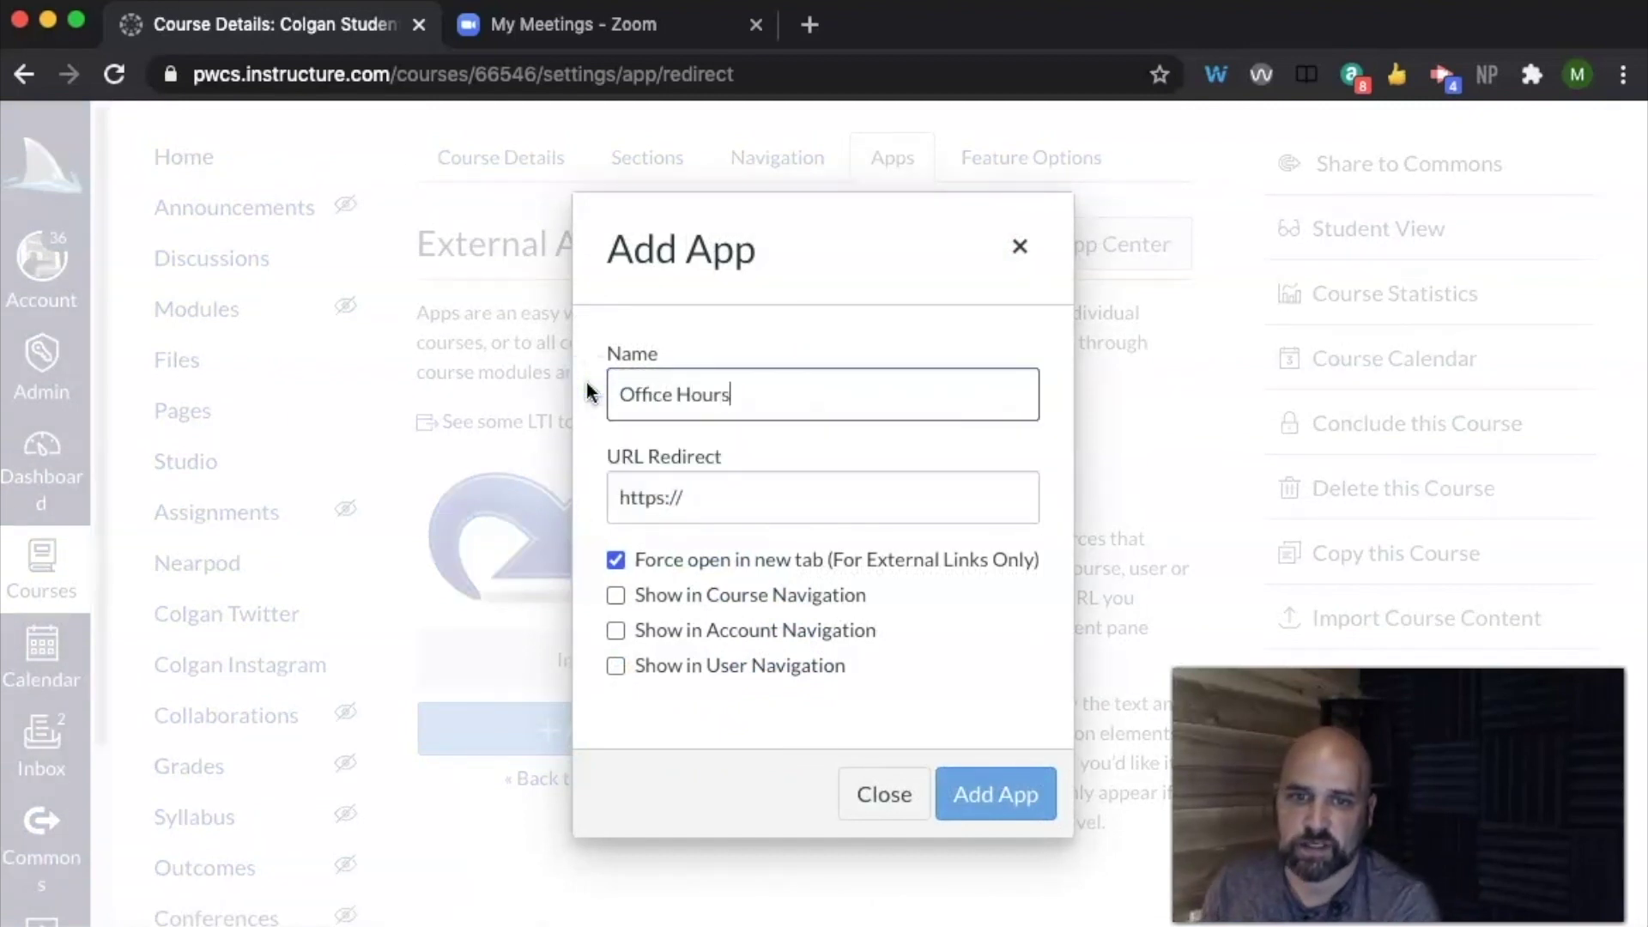
{"action": "left_click", "coordinate": [763, 494]}
- In the Zoom portal, open the Canvas Office Hours meeting's invitation and select its Join Zoom Meeting link
{"action": "left_click", "coordinate": [645, 24]}
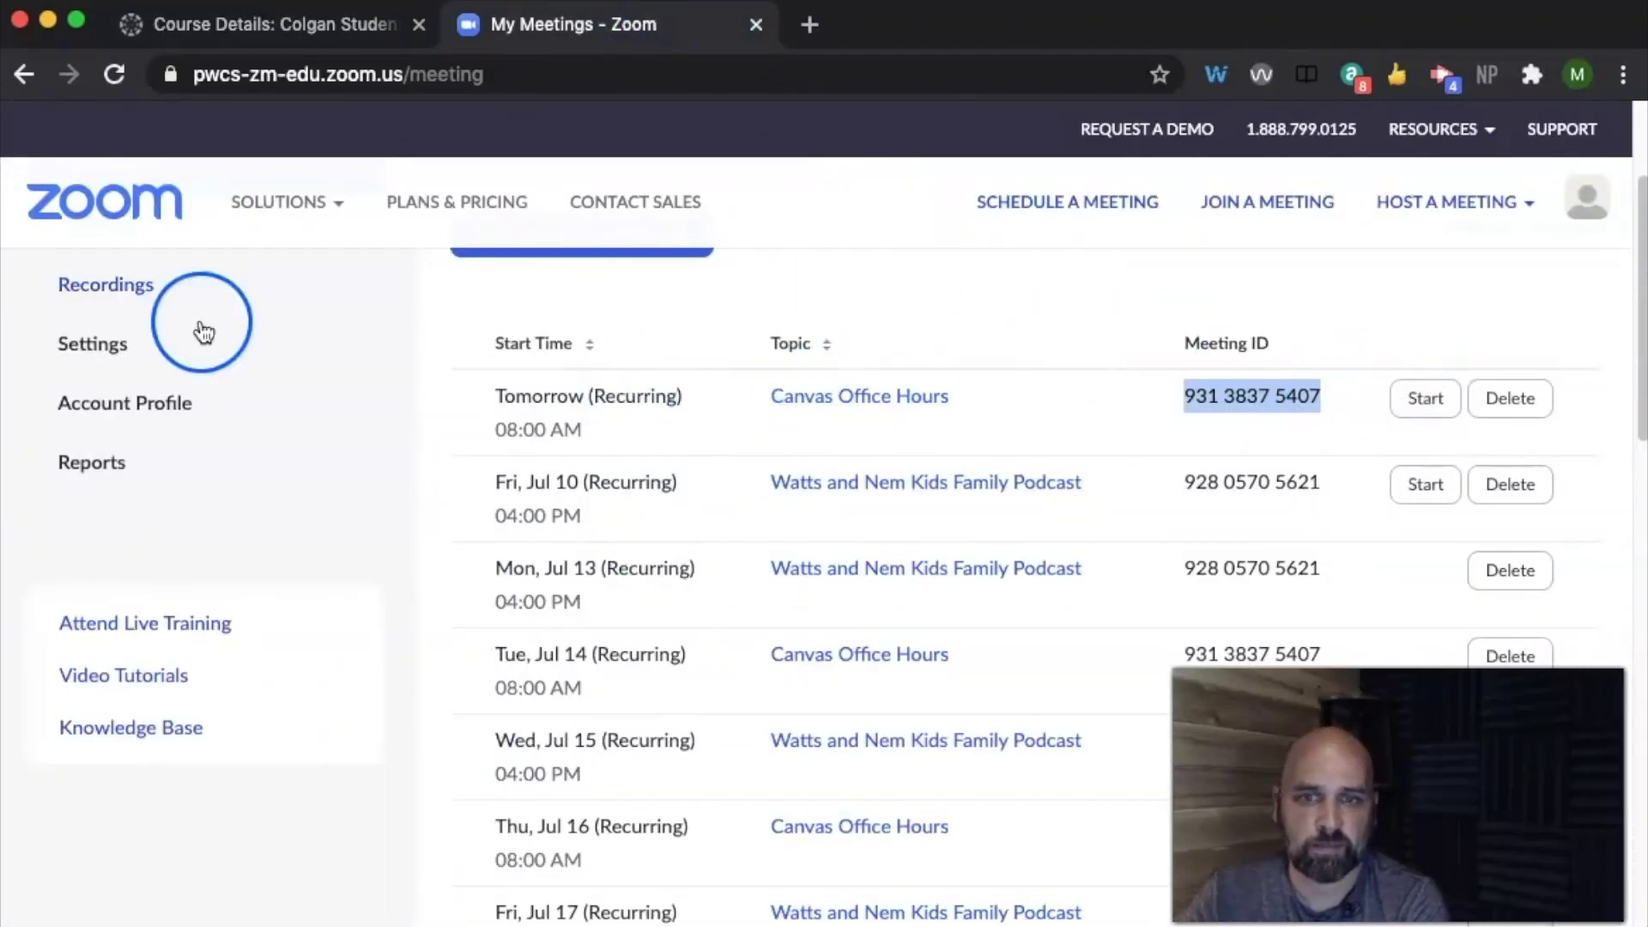
{"action": "scroll", "coordinate": [225, 413], "scroll_direction": "up", "scroll_amount": 1}
{"action": "scroll", "coordinate": [225, 413], "scroll_direction": "up", "scroll_amount": 3}
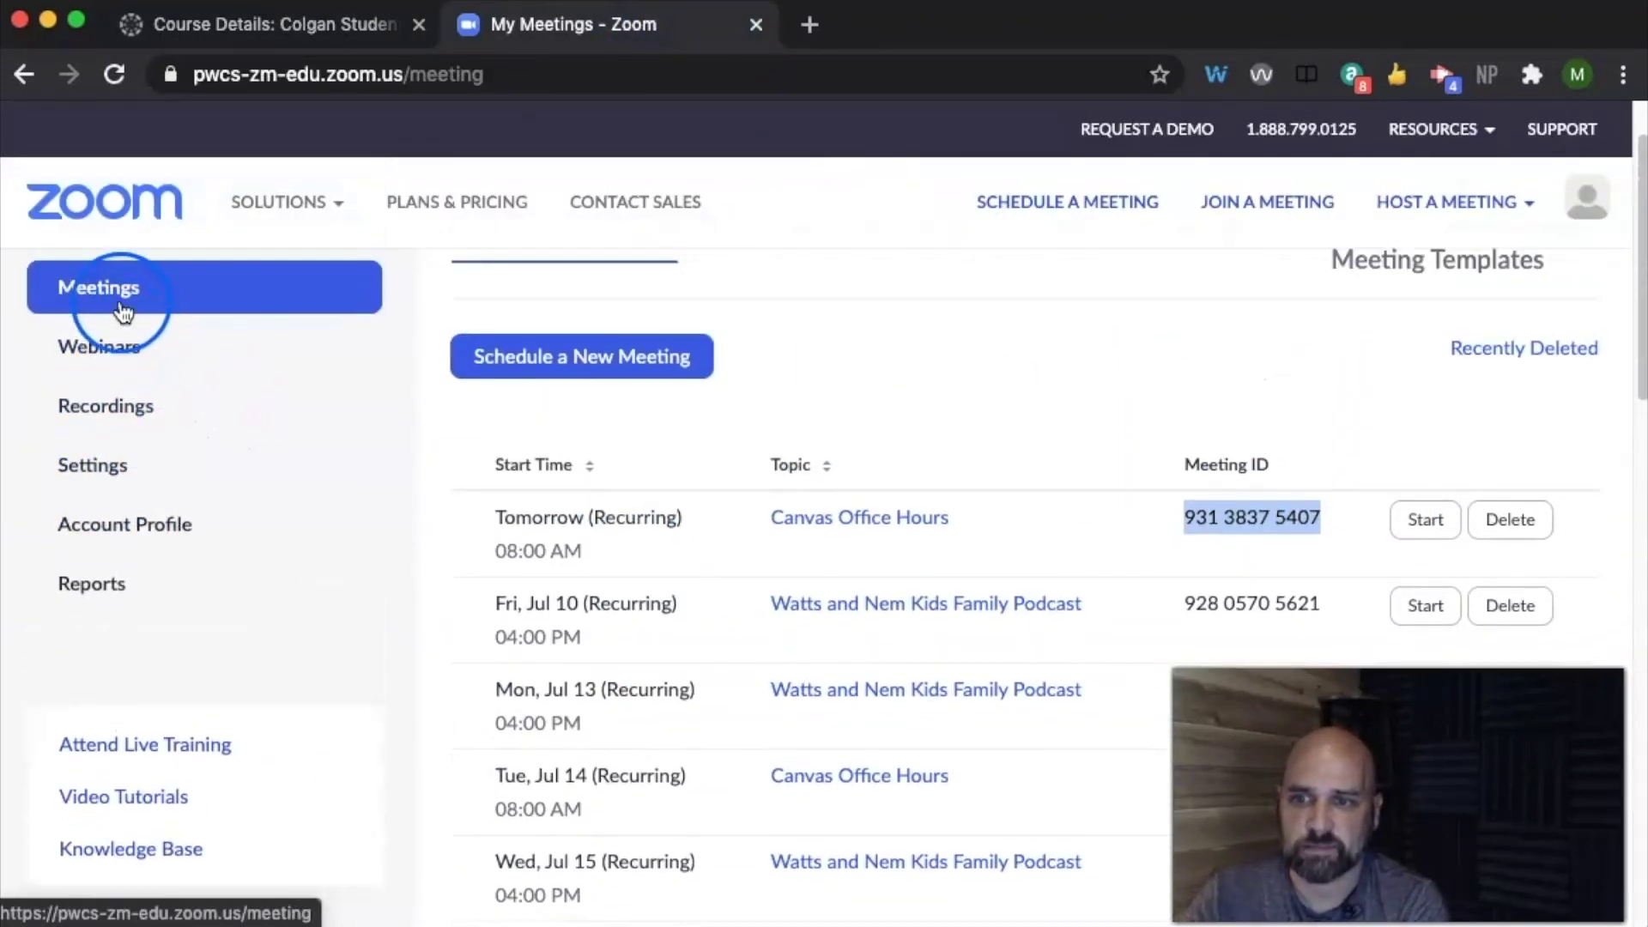
{"action": "scroll", "coordinate": [112, 305], "scroll_direction": "up", "scroll_amount": 2}
{"action": "left_click", "coordinate": [855, 609]}
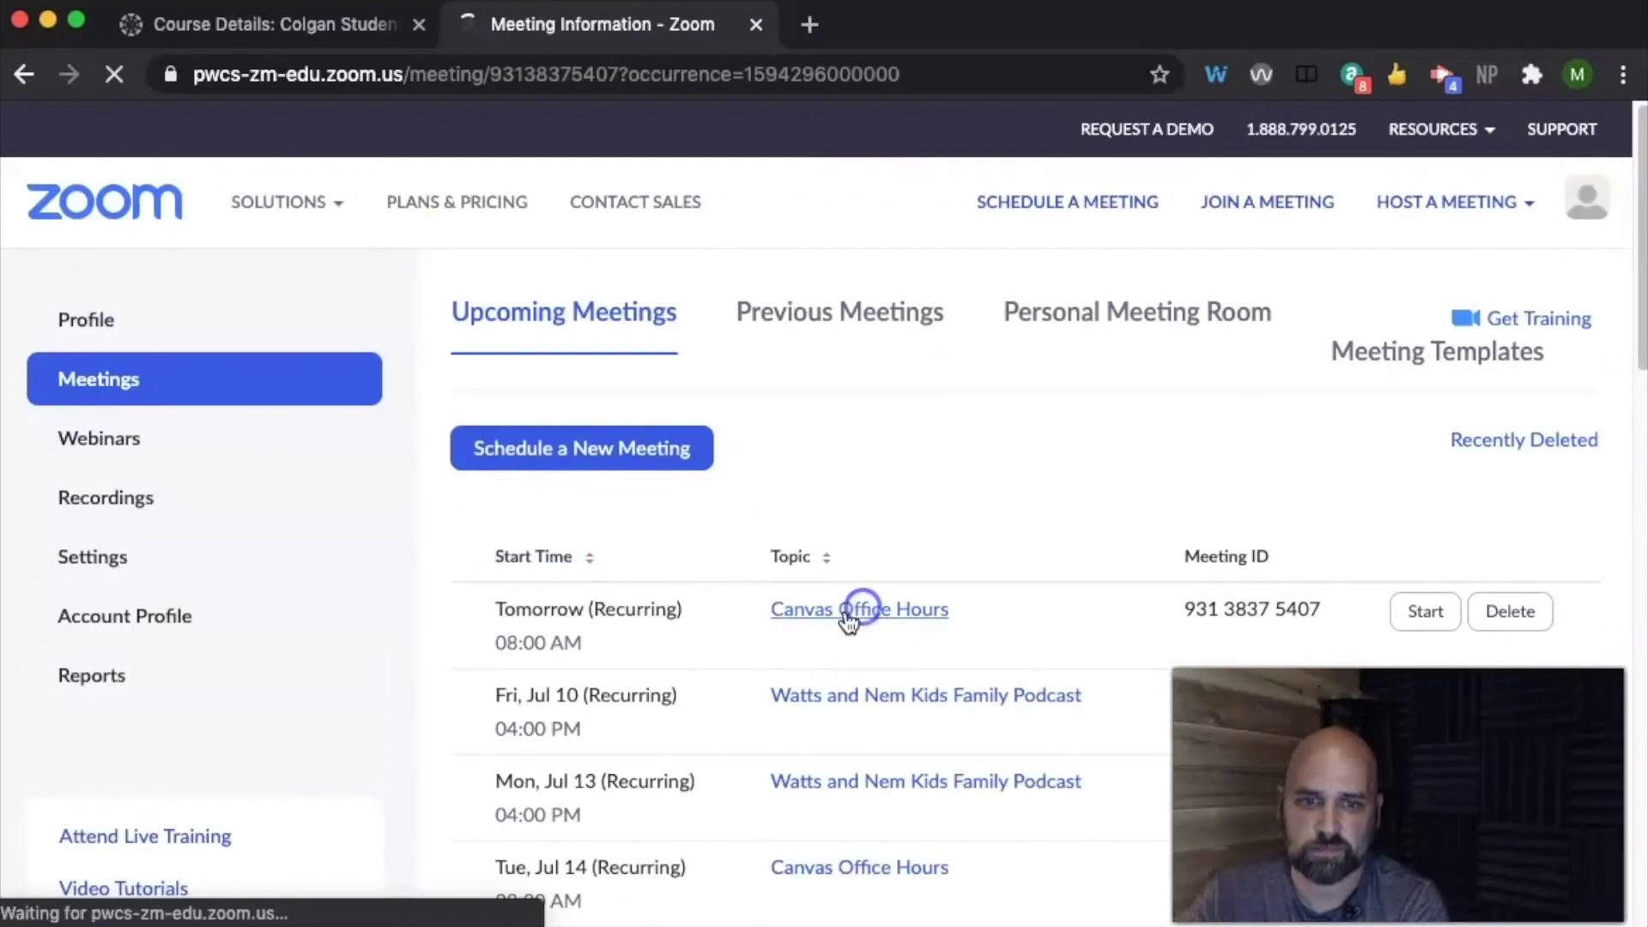
{"action": "scroll", "coordinate": [1197, 515], "scroll_direction": "down", "scroll_amount": 7}
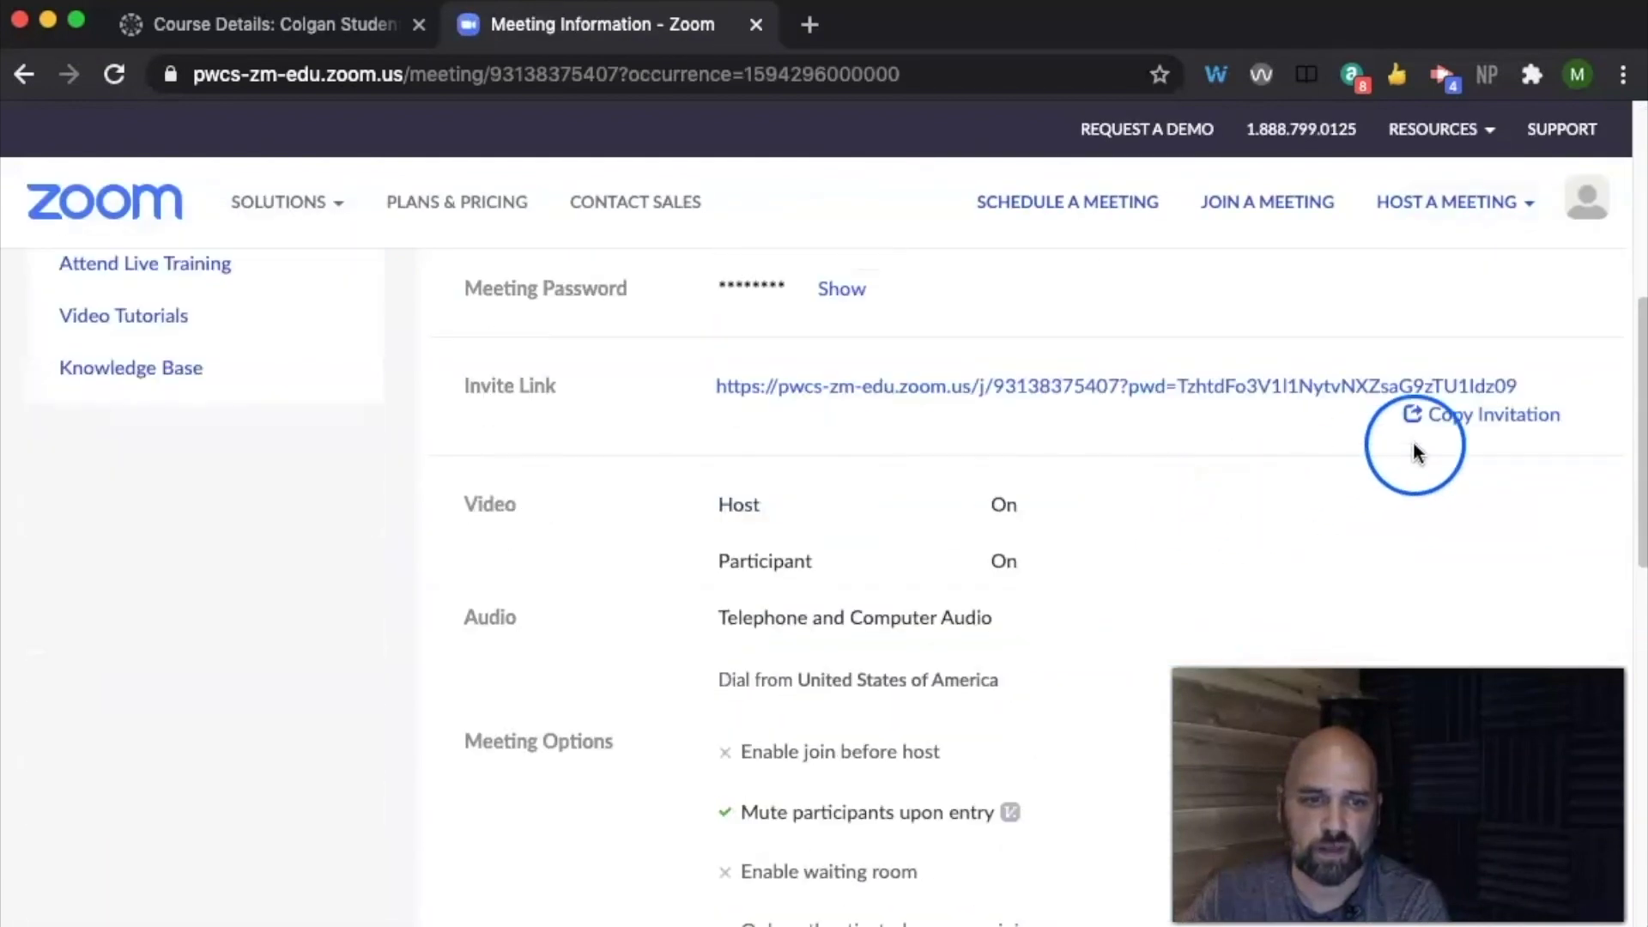
{"action": "left_click", "coordinate": [1484, 418]}
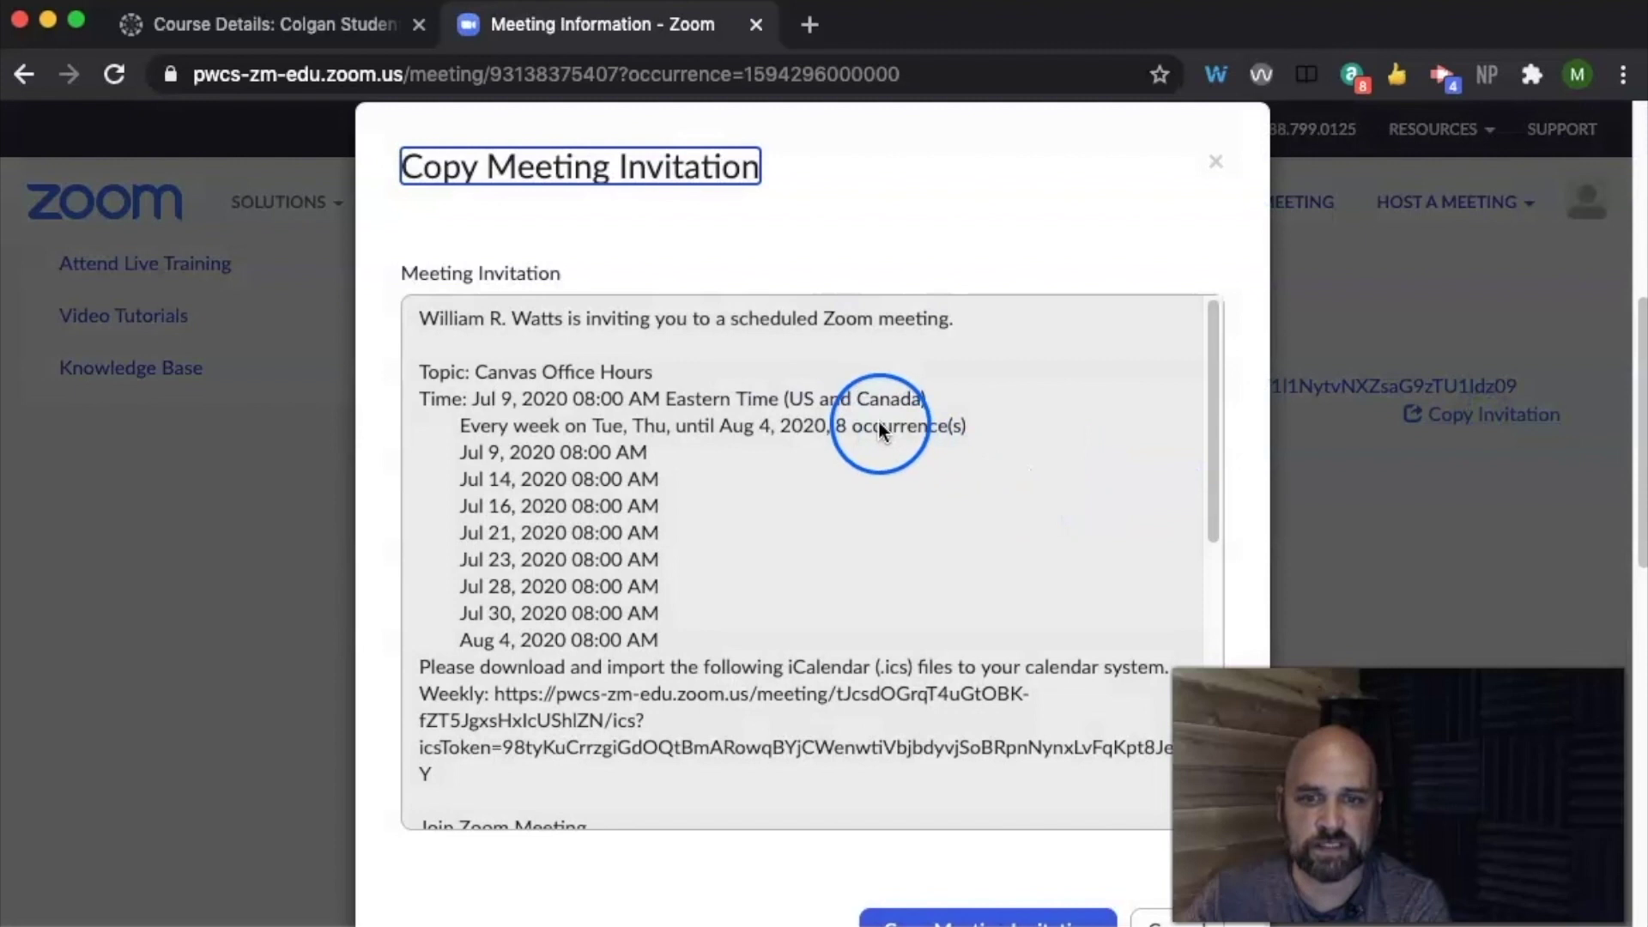
{"action": "scroll", "coordinate": [867, 590], "scroll_direction": "down", "scroll_amount": 3}
{"action": "scroll", "coordinate": [724, 589], "scroll_direction": "down", "scroll_amount": 2}
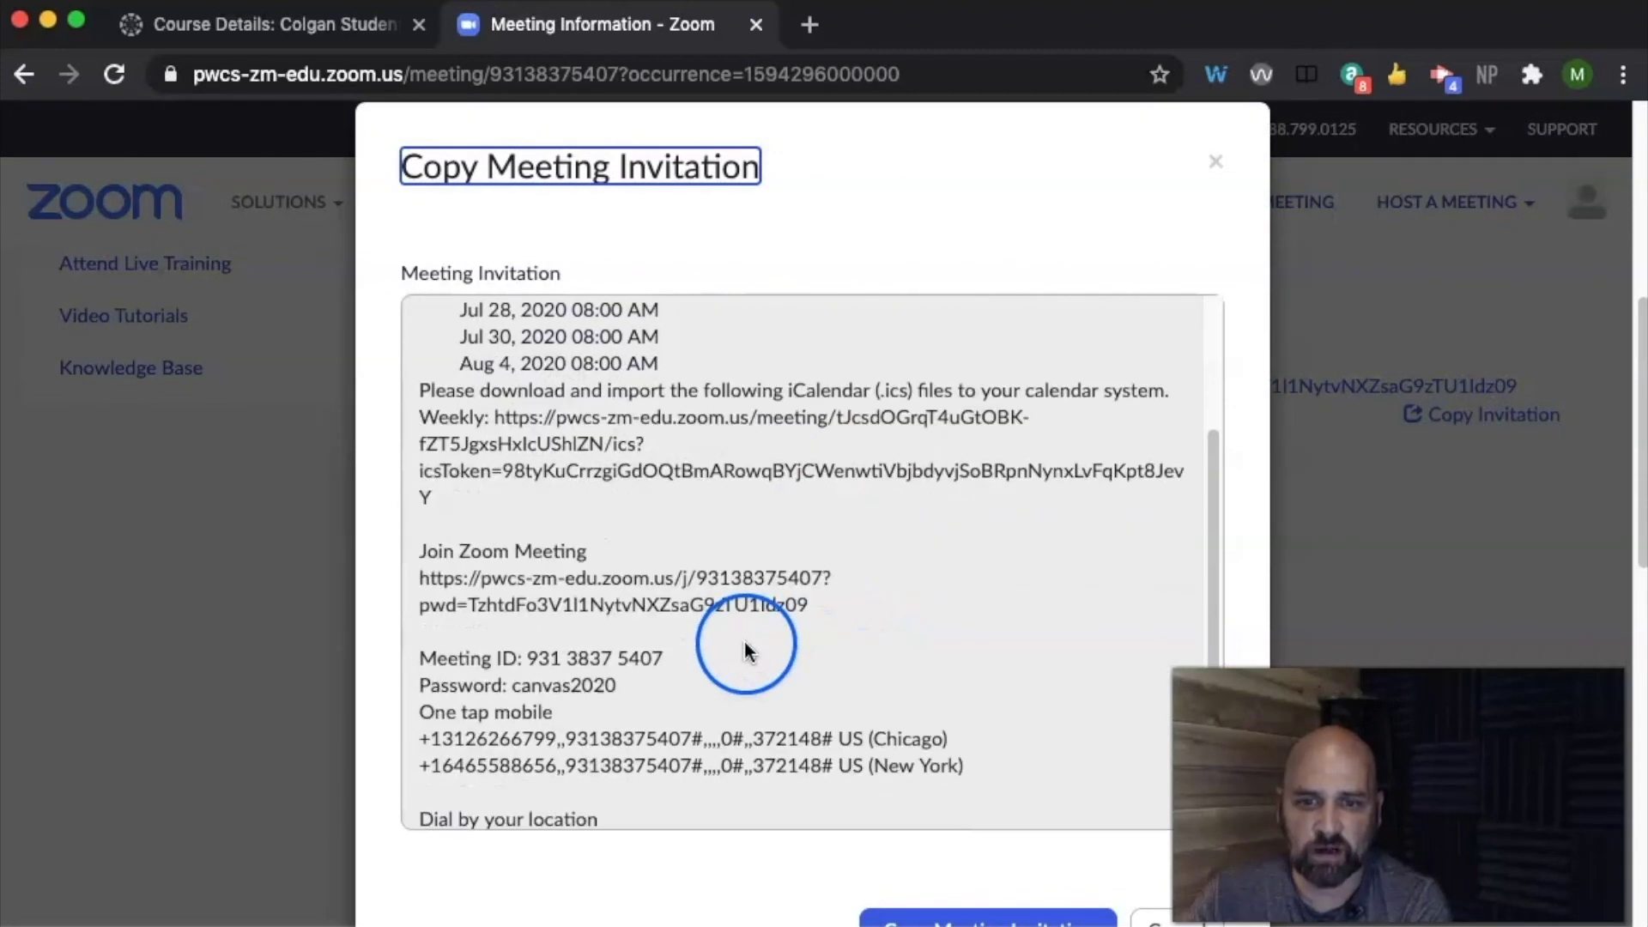
{"action": "left_click_drag", "start_coordinate": [808, 606], "coordinate": [528, 581]}
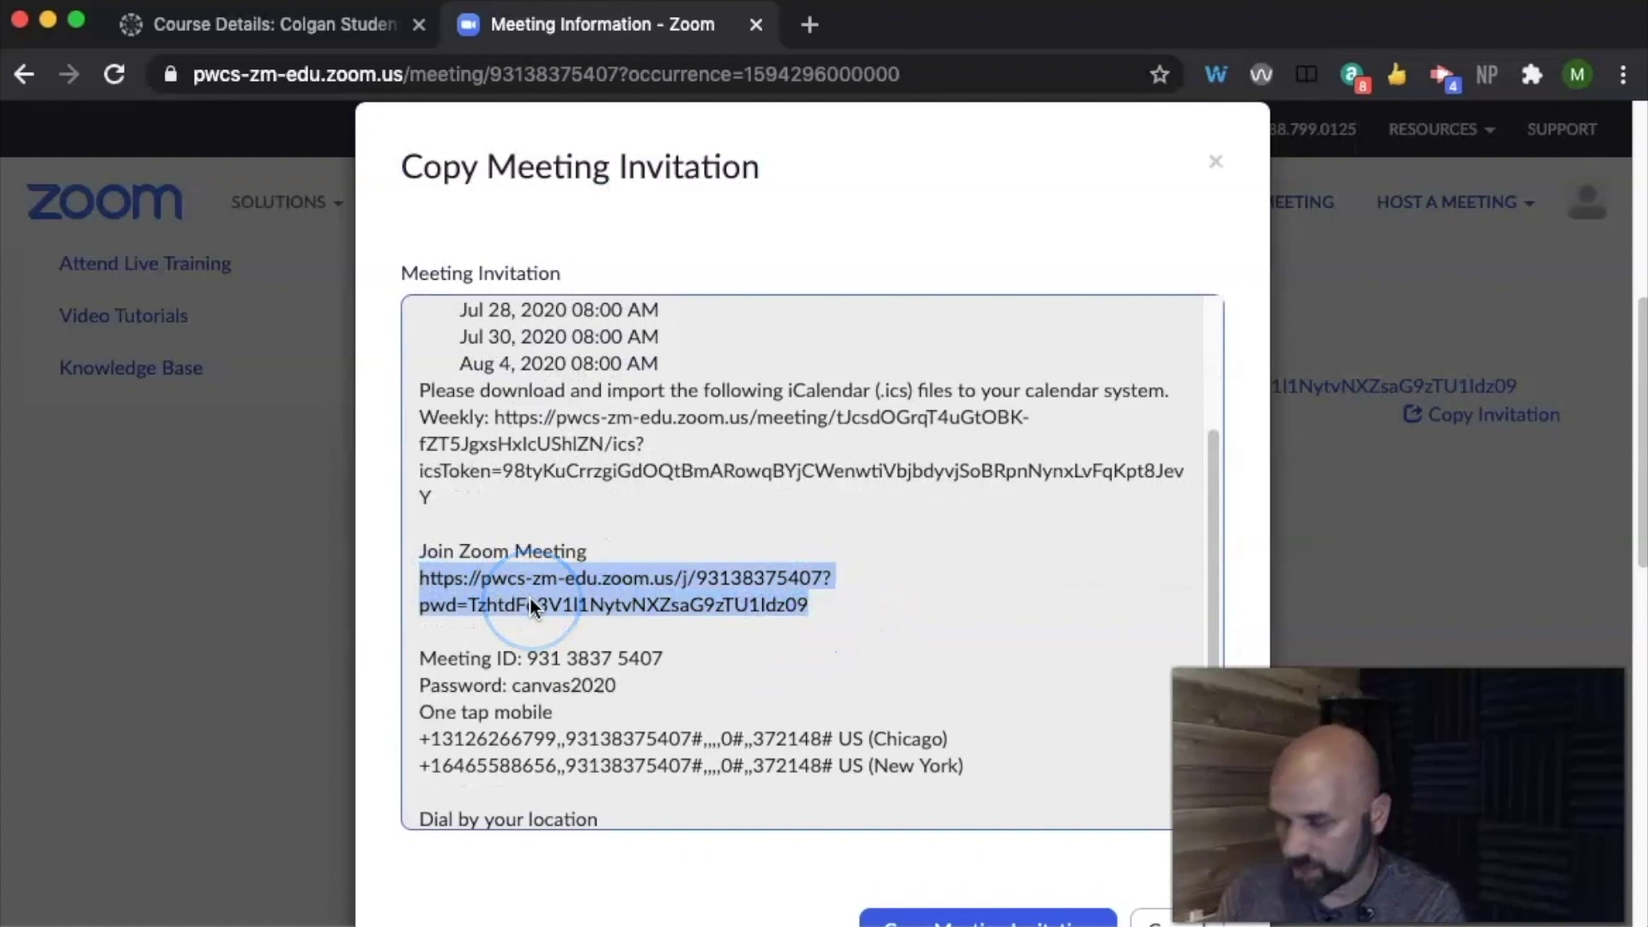
{"action": "left_click", "coordinate": [306, 38]}
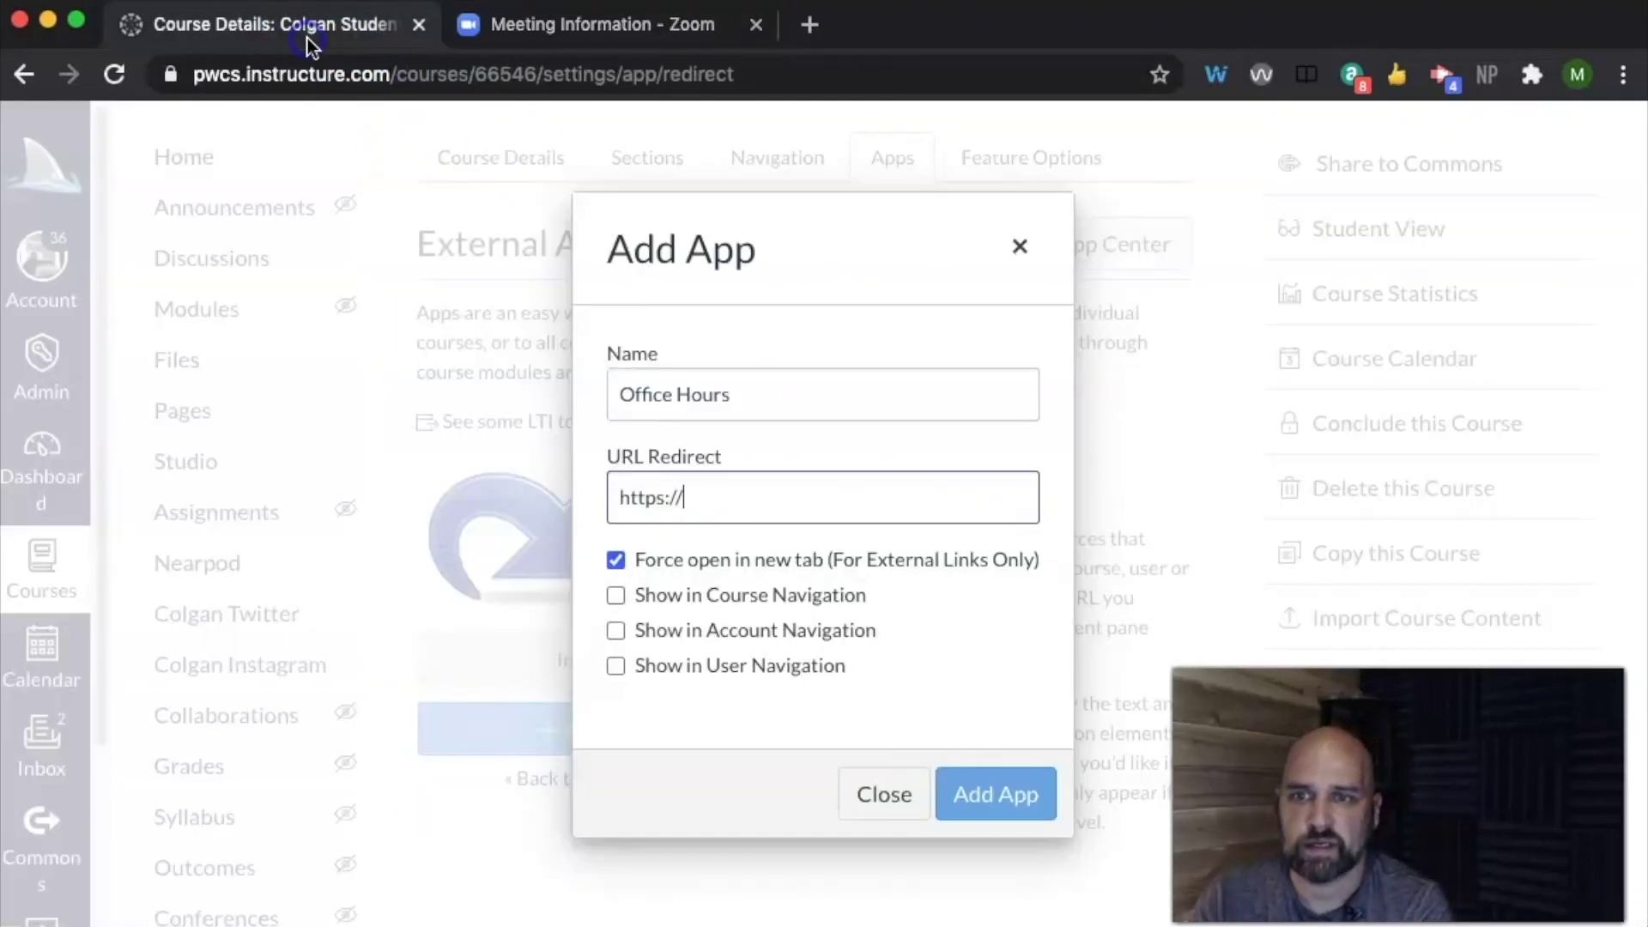
{"action": "left_click_drag", "start_coordinate": [773, 497], "coordinate": [647, 500]}
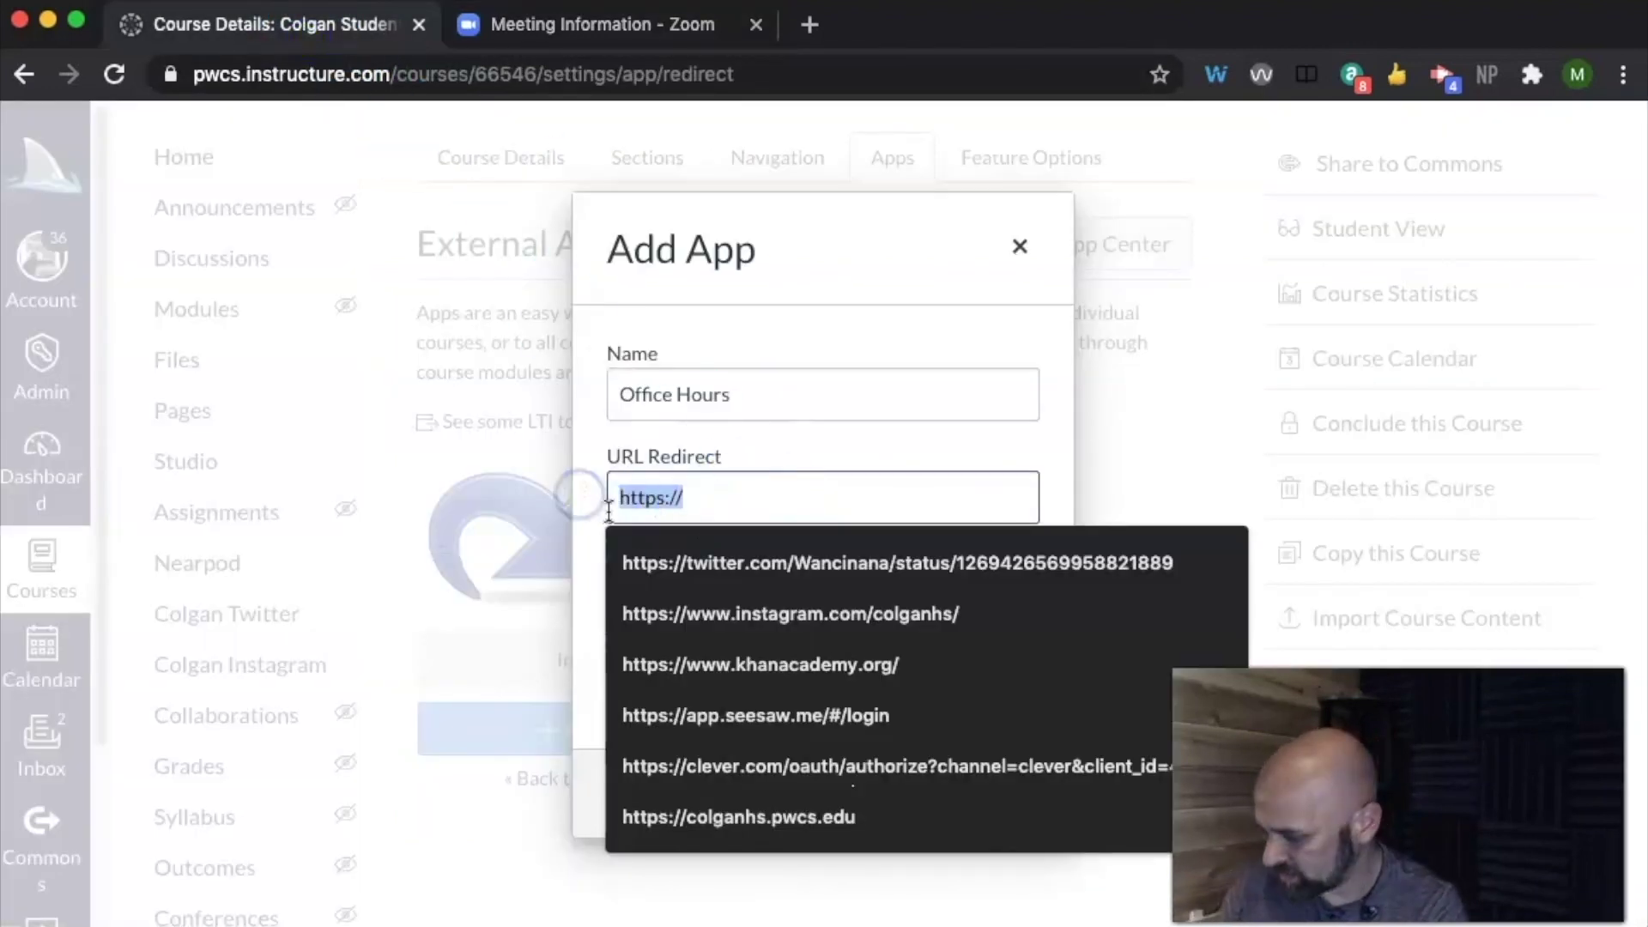
{"action": "key", "text": "super+v"}
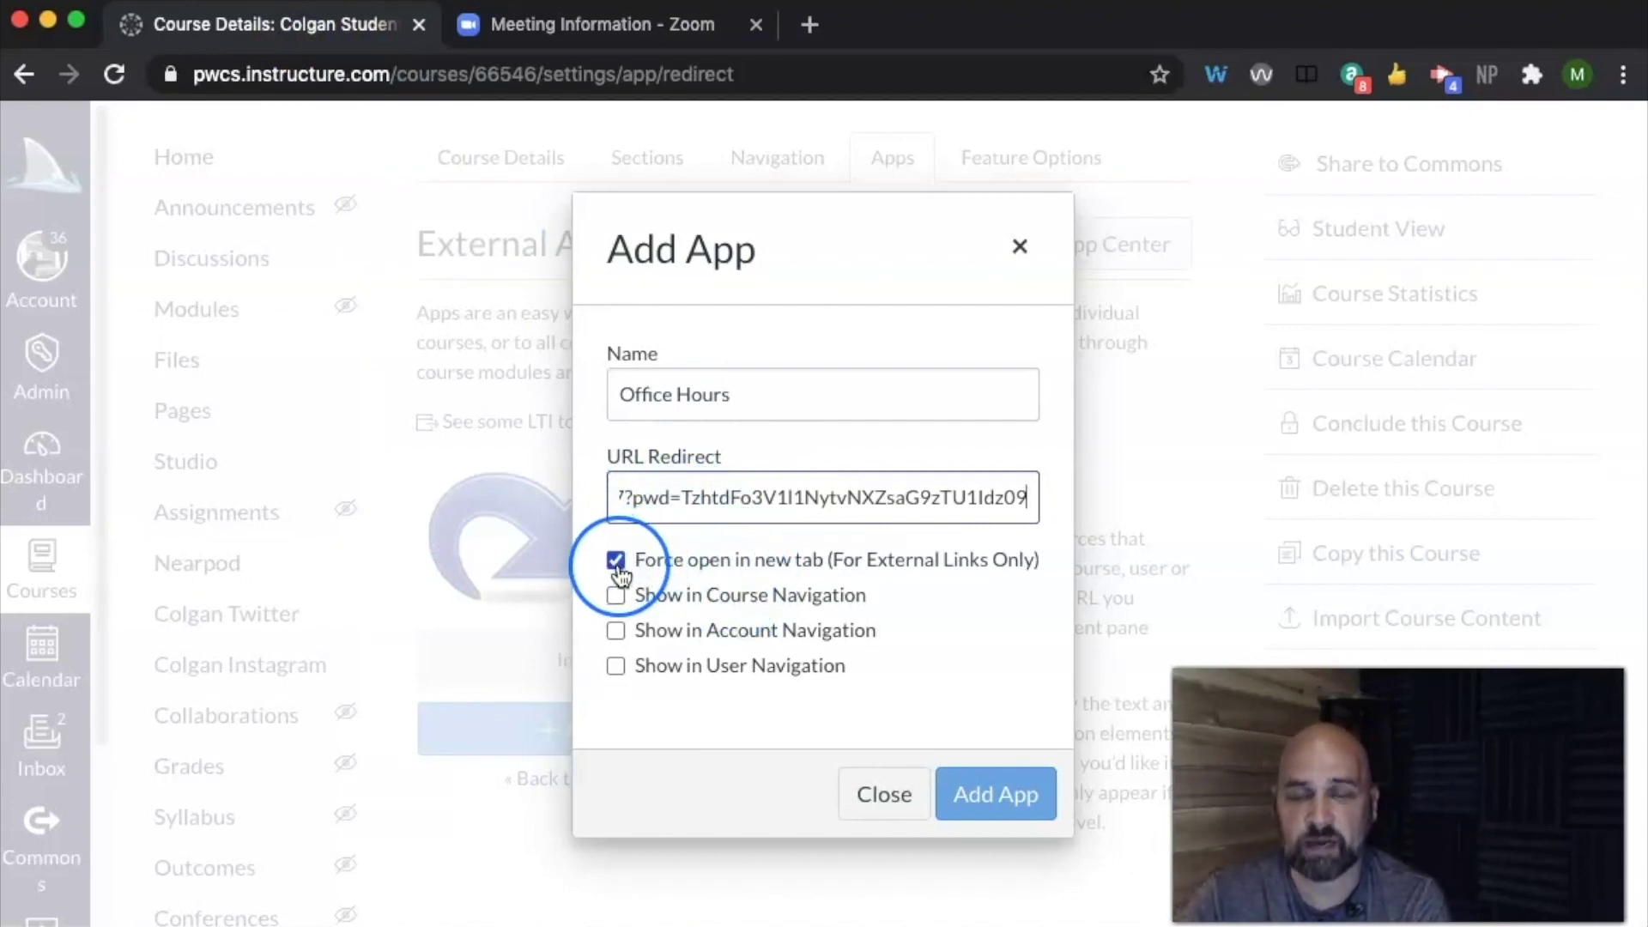
{"action": "left_click", "coordinate": [617, 563]}
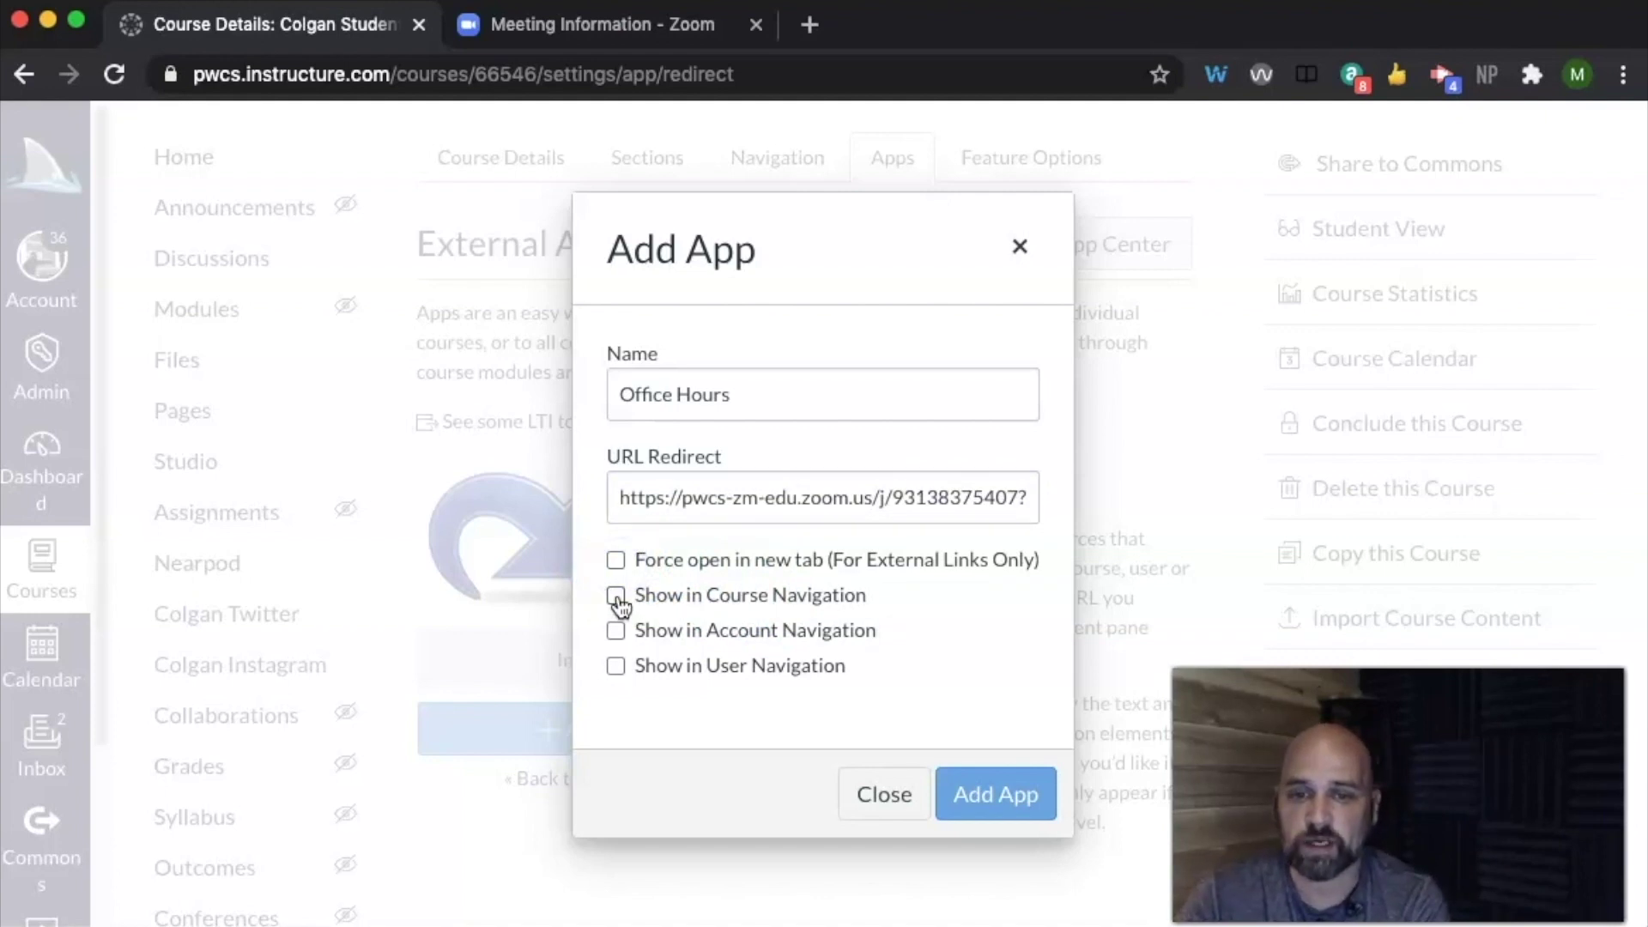
{"action": "left_click", "coordinate": [996, 795]}
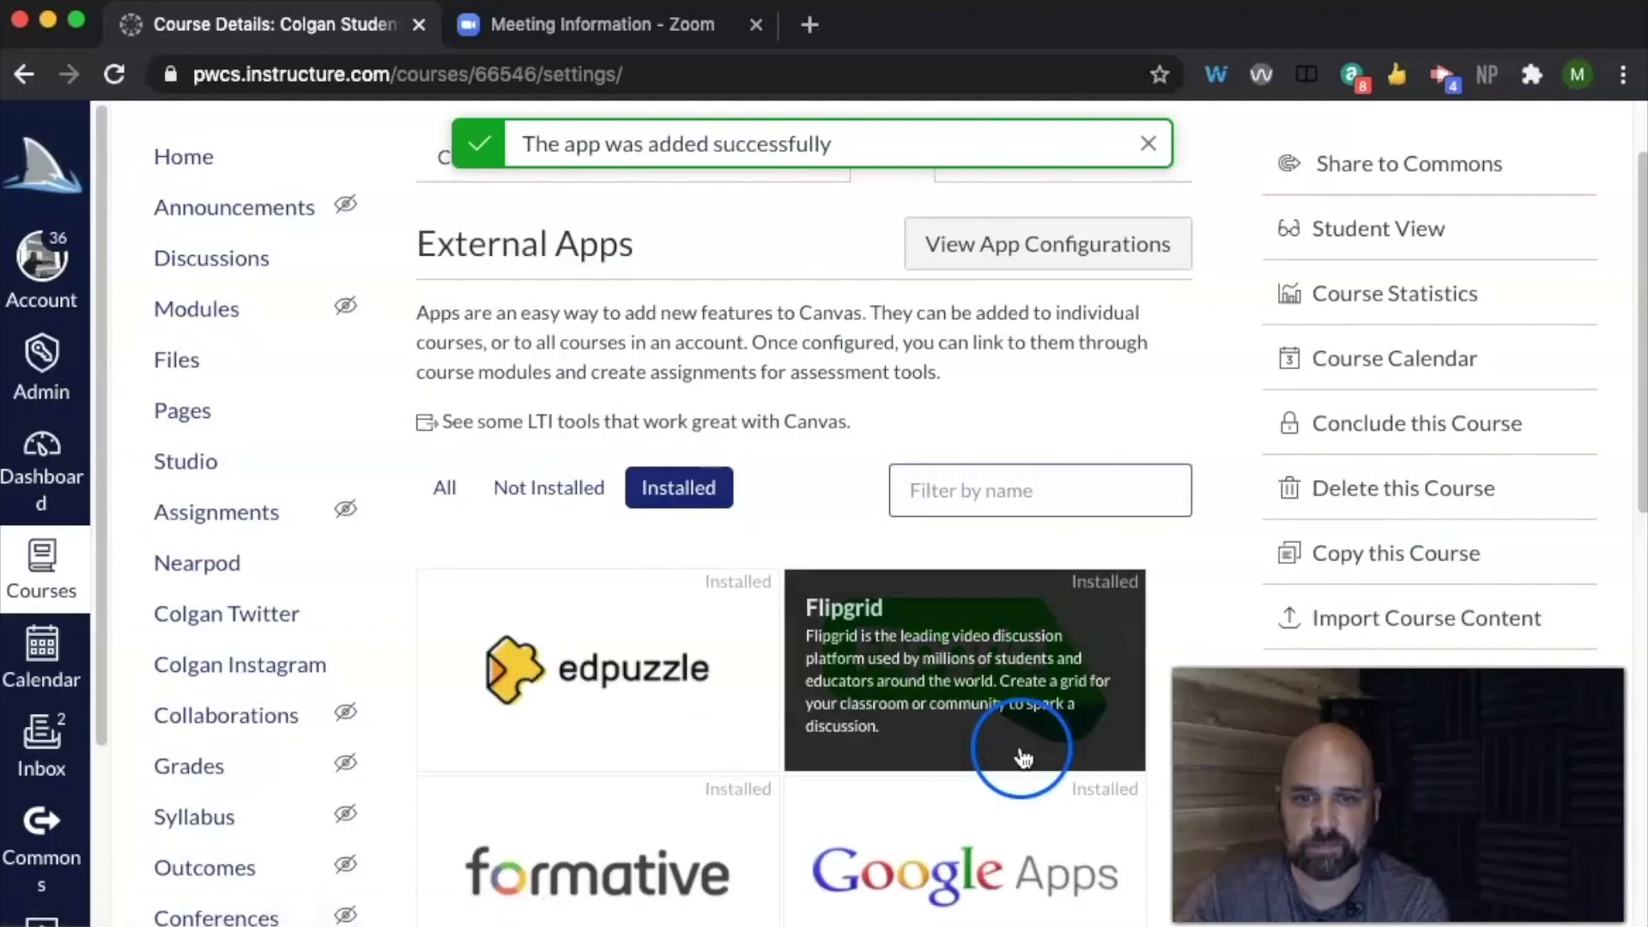
- In Settings > Navigation, move Office Hours up to just below Announcements and save the order
{"action": "left_click", "coordinate": [118, 75]}
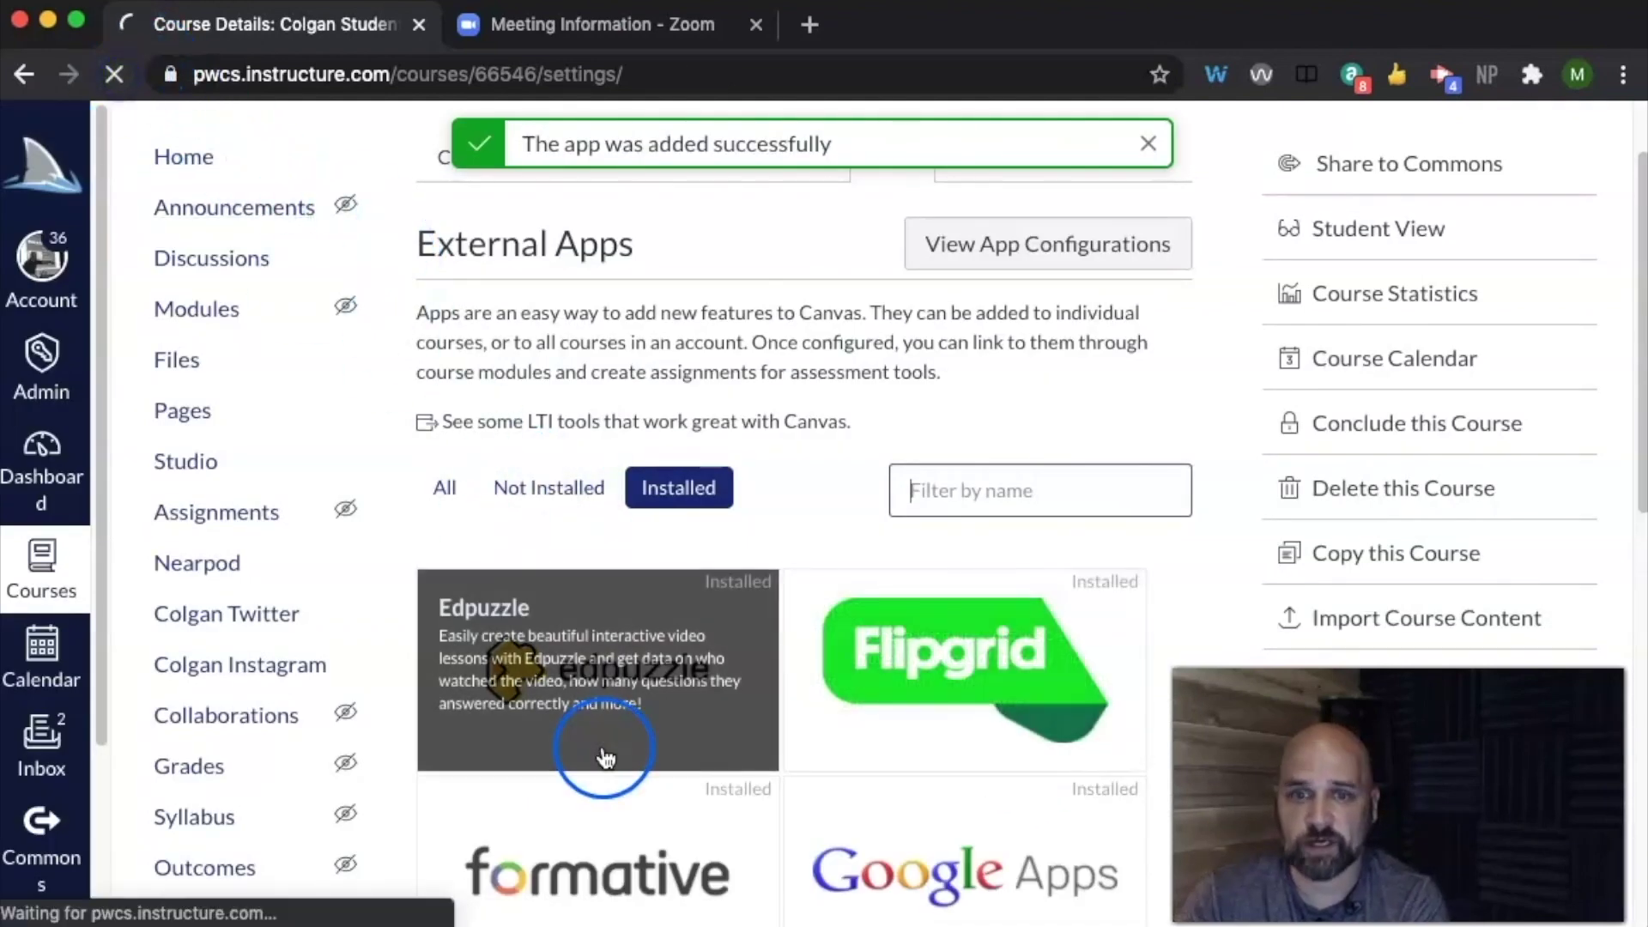
{"action": "scroll", "coordinate": [346, 796], "scroll_direction": "down", "scroll_amount": 2}
{"action": "scroll", "coordinate": [343, 798], "scroll_direction": "down", "scroll_amount": 2}
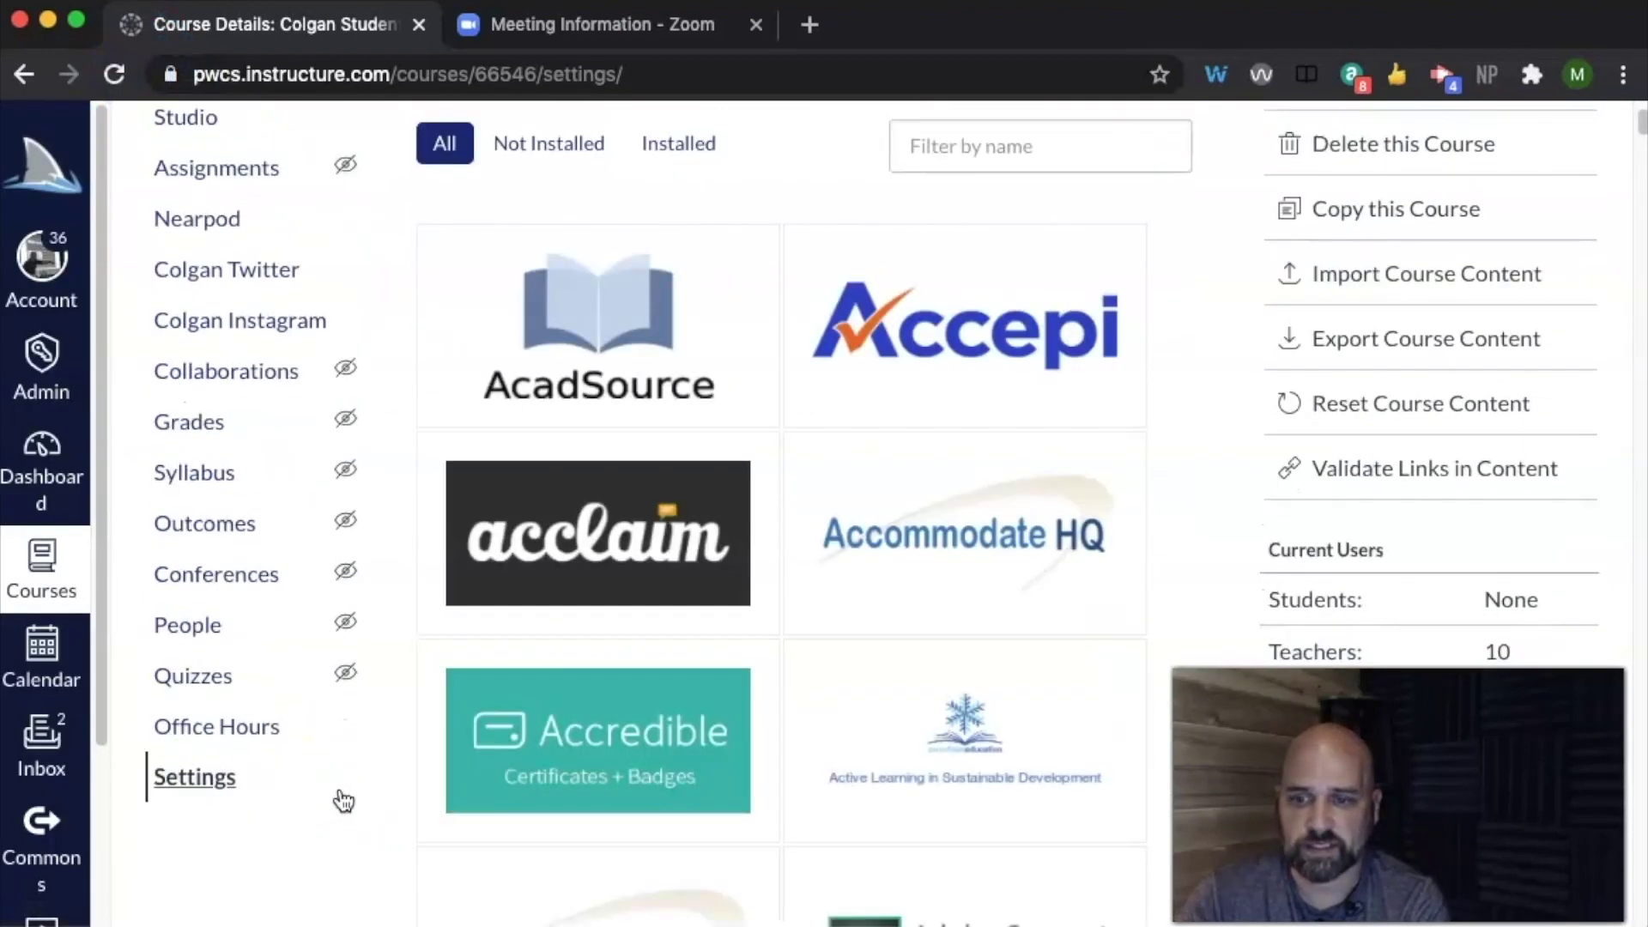
{"action": "scroll", "coordinate": [619, 664], "scroll_direction": "up", "scroll_amount": 5}
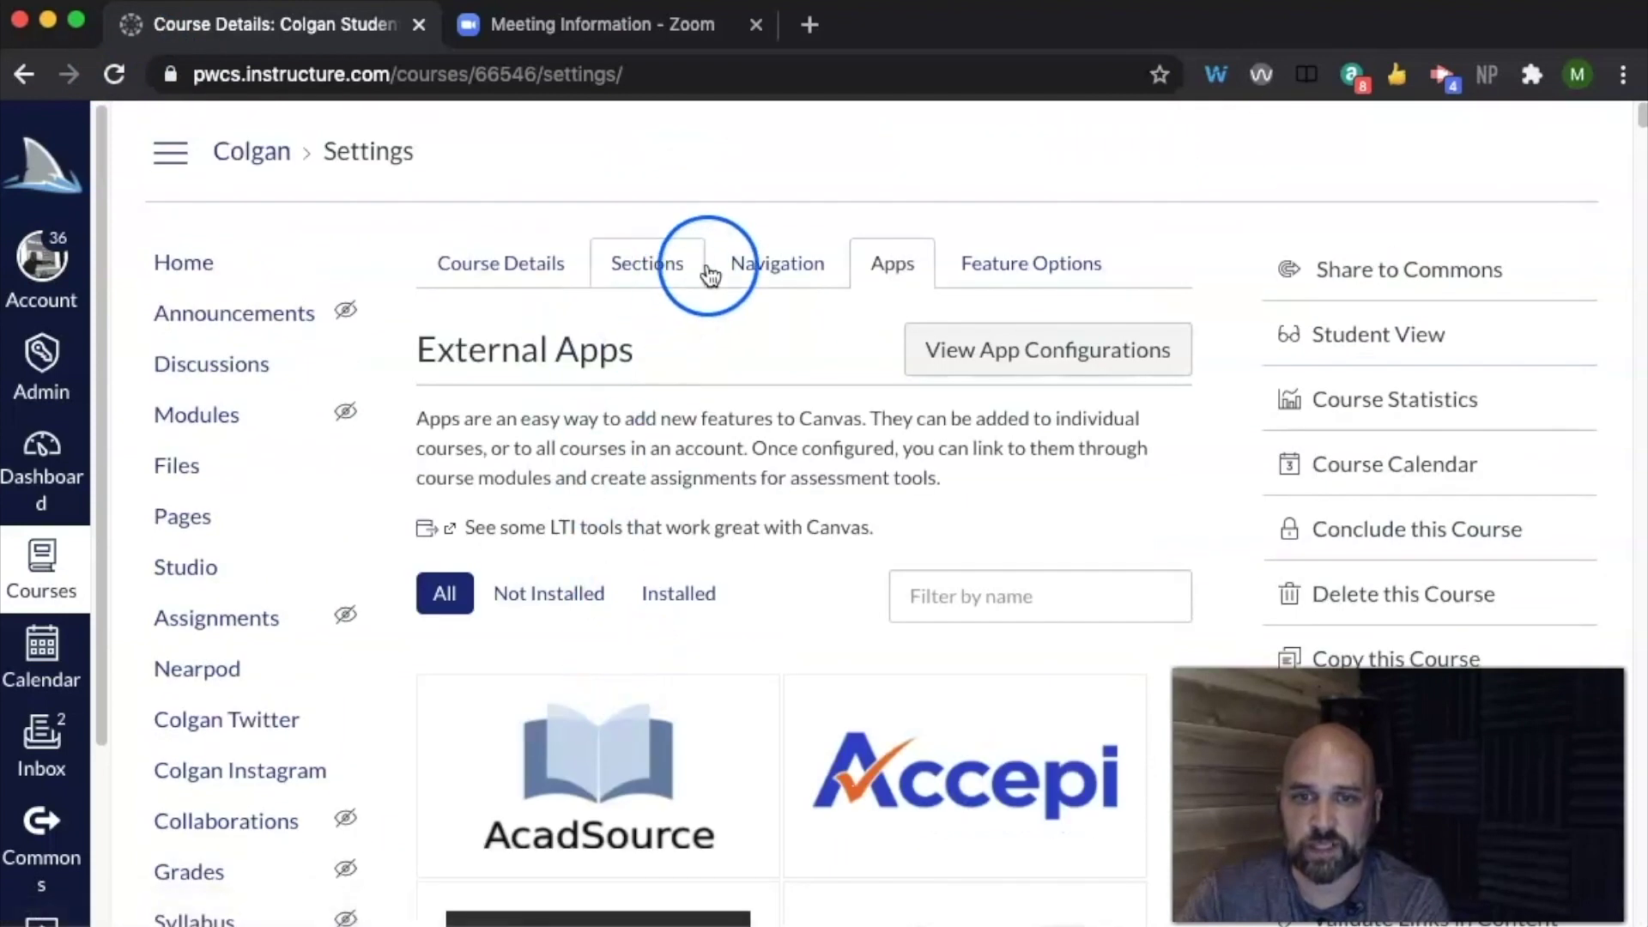
{"action": "left_click", "coordinate": [775, 268]}
{"action": "scroll", "coordinate": [678, 727], "scroll_direction": "down", "scroll_amount": 4}
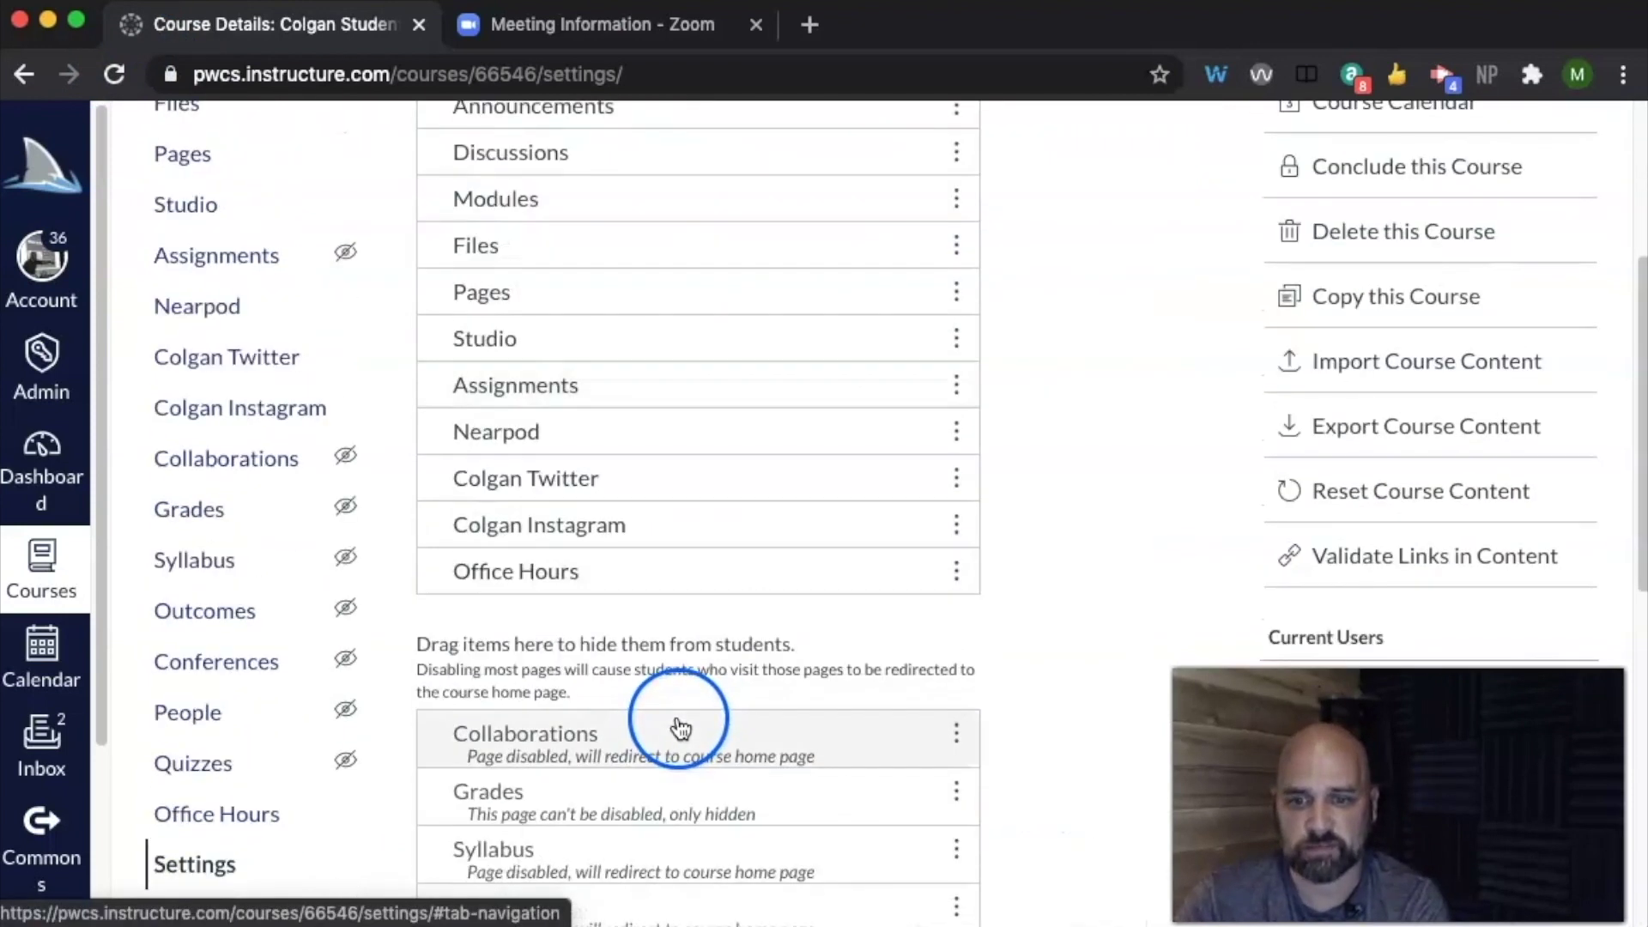
{"action": "left_click_drag", "start_coordinate": [526, 559], "coordinate": [577, 167]}
{"action": "scroll", "coordinate": [563, 309], "scroll_direction": "up", "scroll_amount": 3}
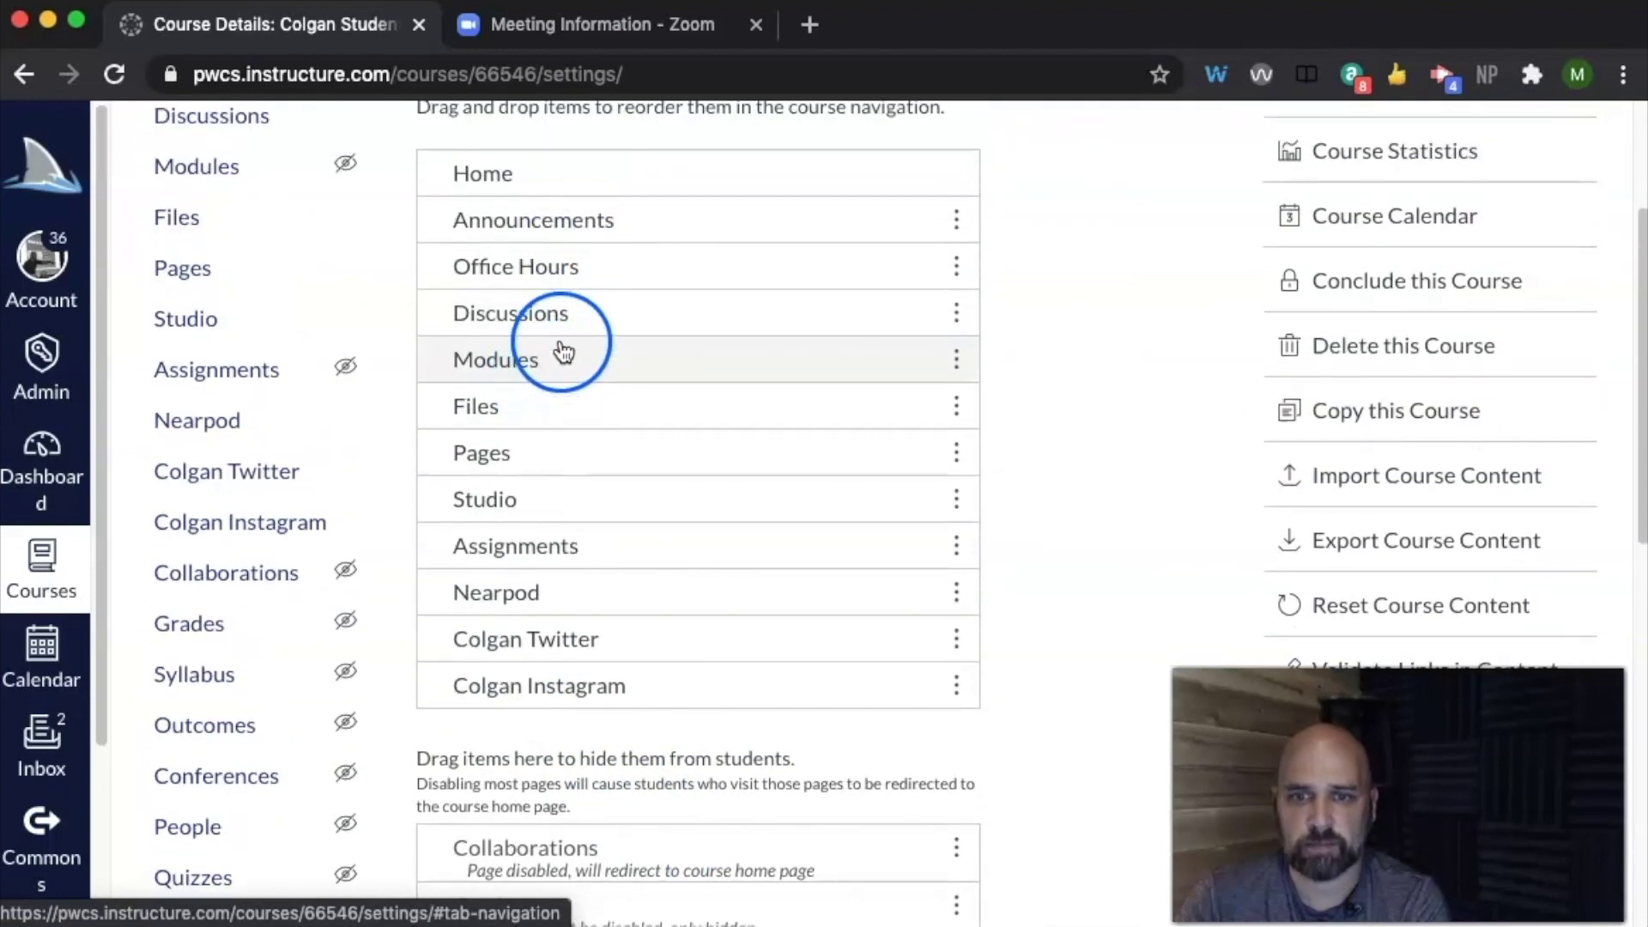
{"action": "scroll", "coordinate": [589, 784], "scroll_direction": "down", "scroll_amount": 10}
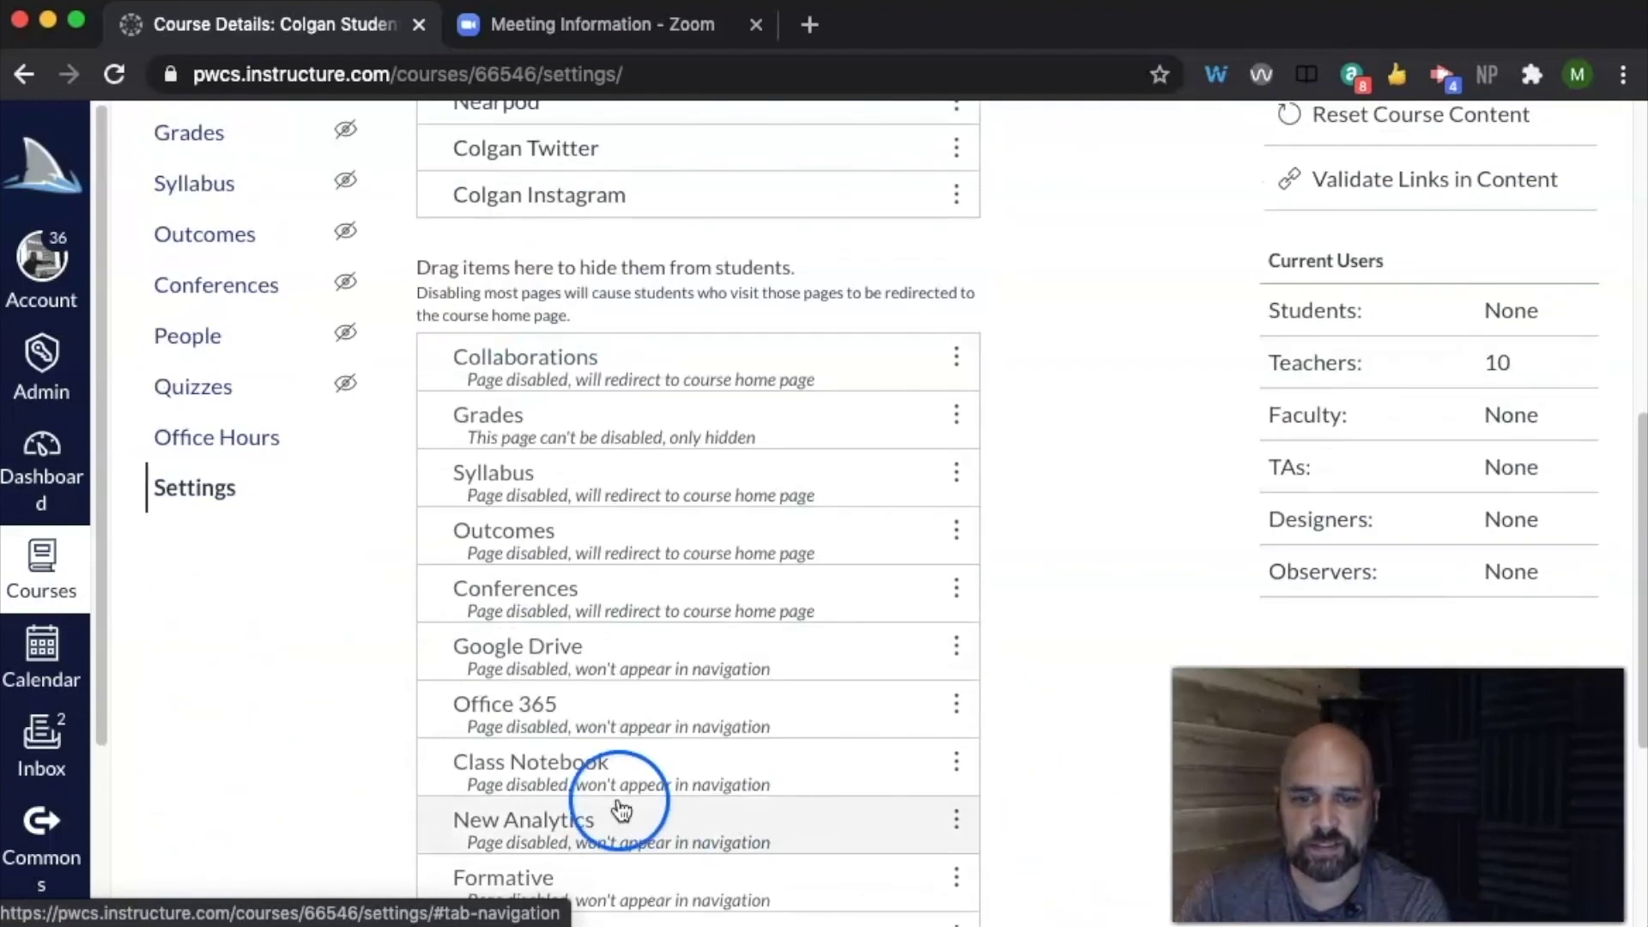
{"action": "left_click", "coordinate": [493, 843]}
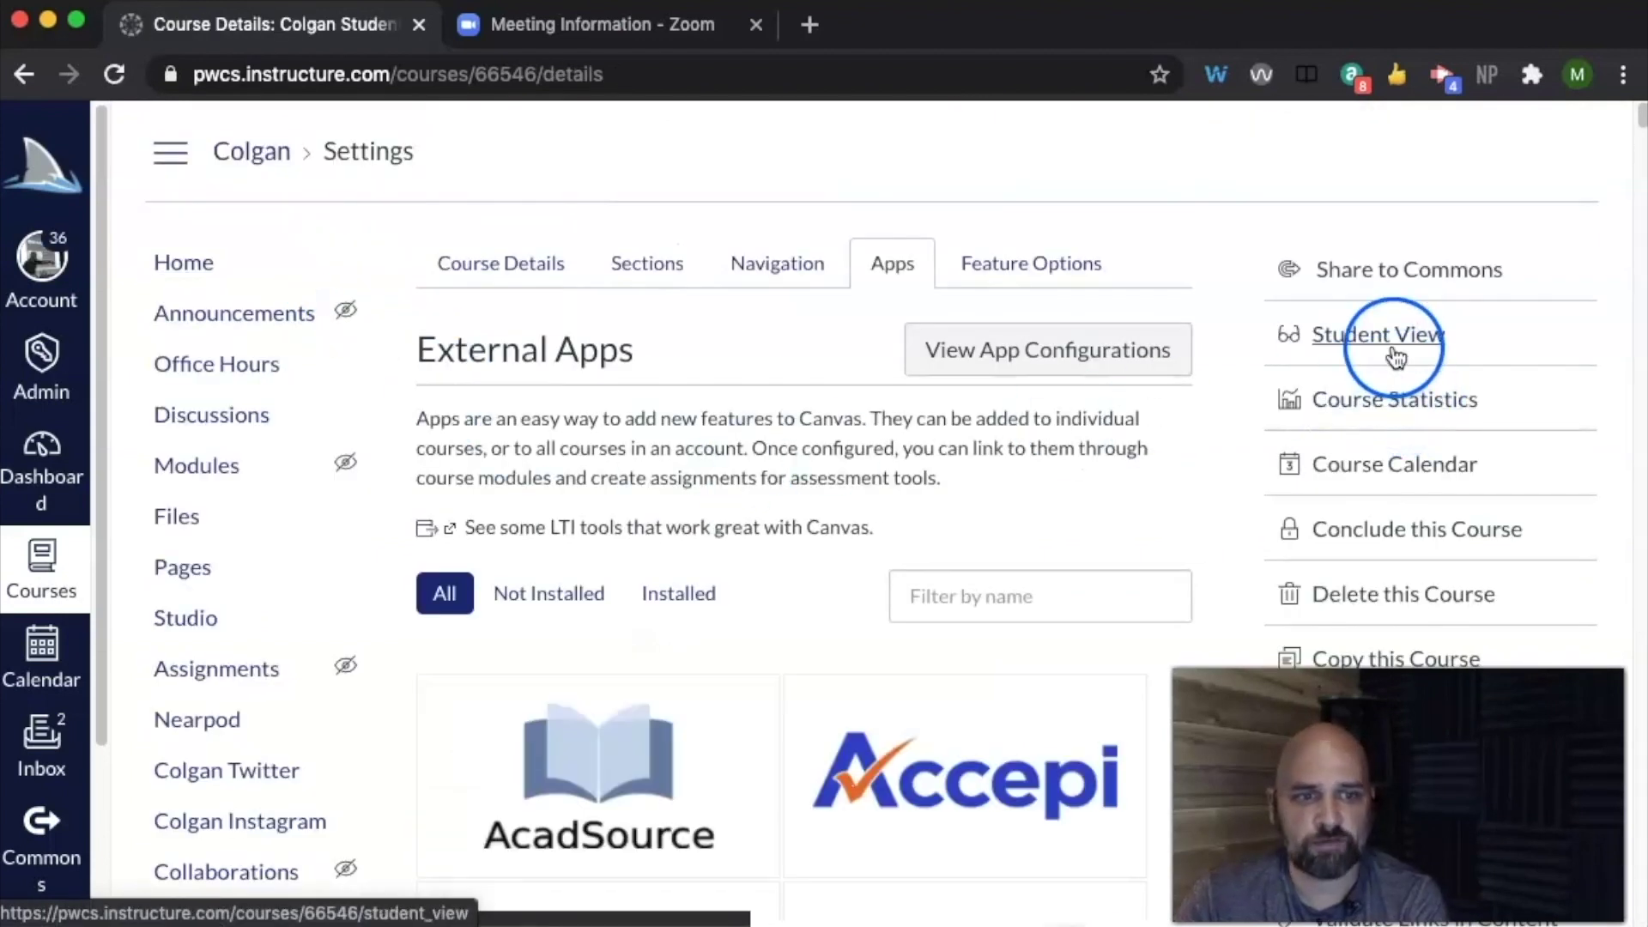
- In Student View, try the Office Hours link, cancel the Open zoom.us prompt, and return to Home
{"action": "left_click", "coordinate": [1399, 359]}
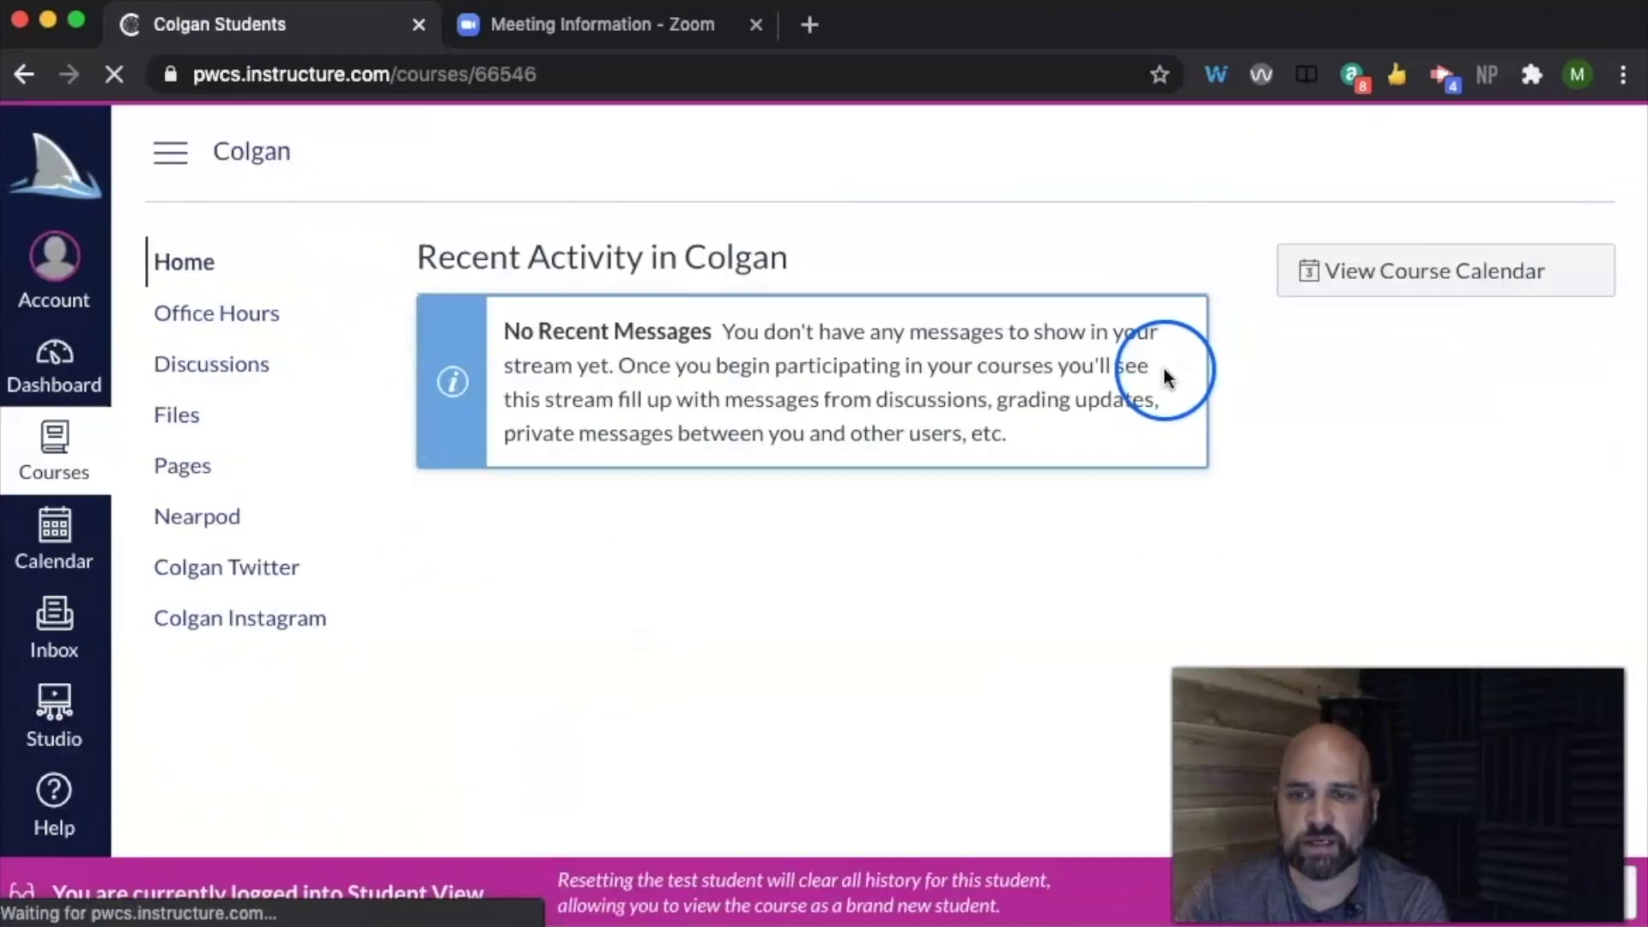
{"action": "left_click", "coordinate": [232, 318]}
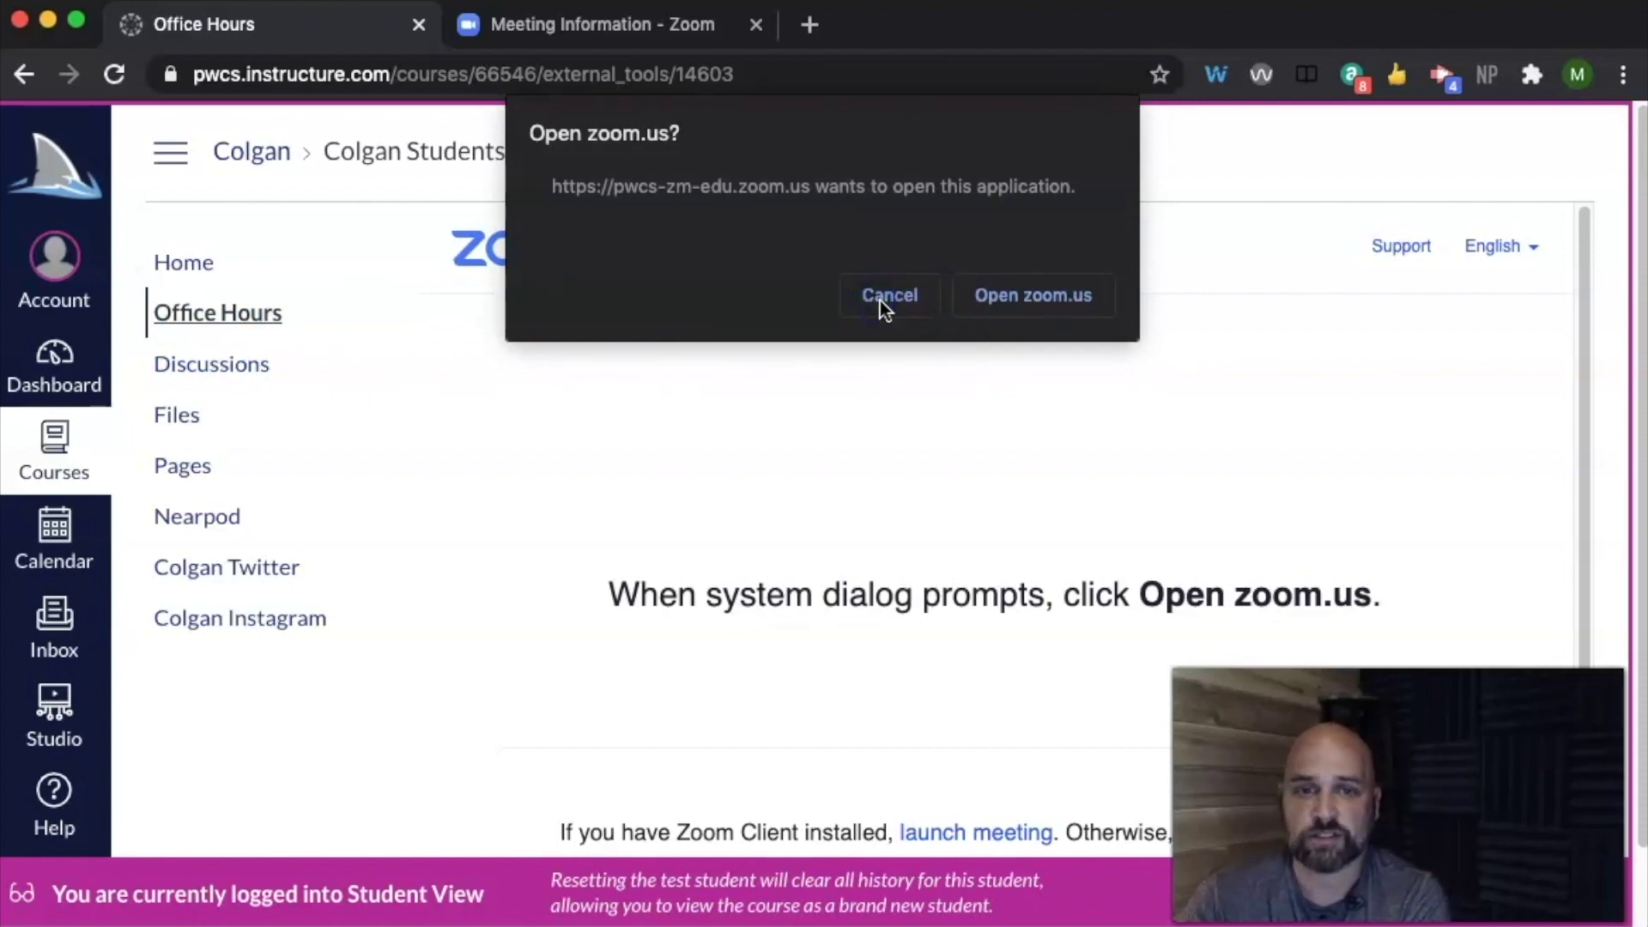
{"action": "left_click", "coordinate": [883, 301]}
{"action": "left_click", "coordinate": [275, 282]}
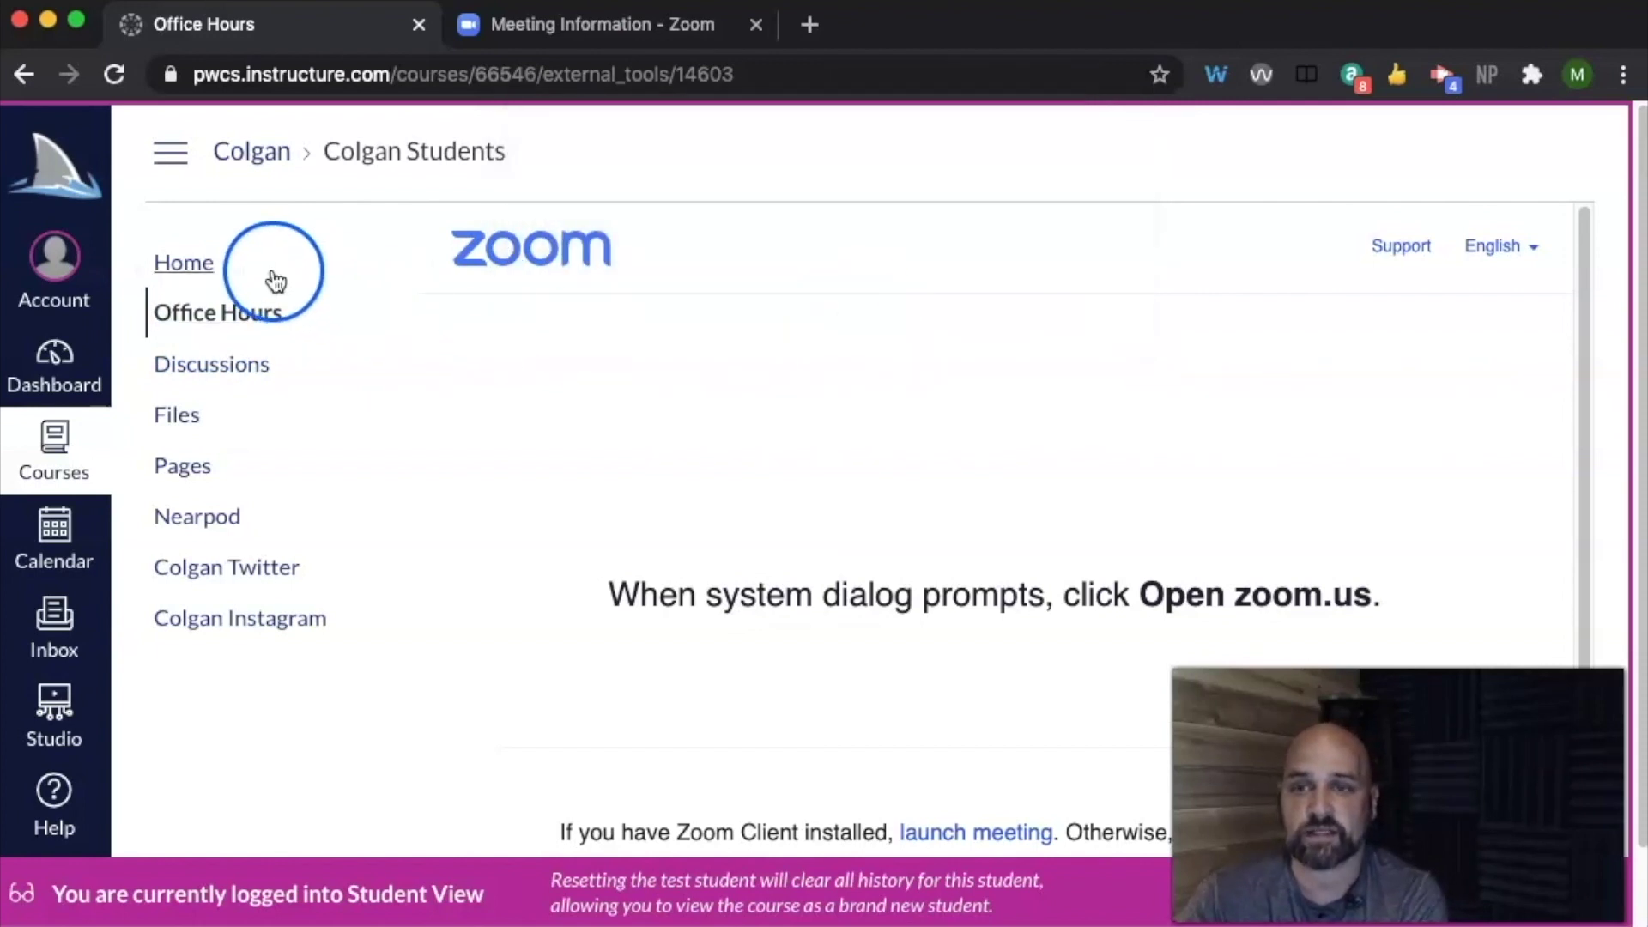
{"action": "left_click", "coordinate": [180, 265]}
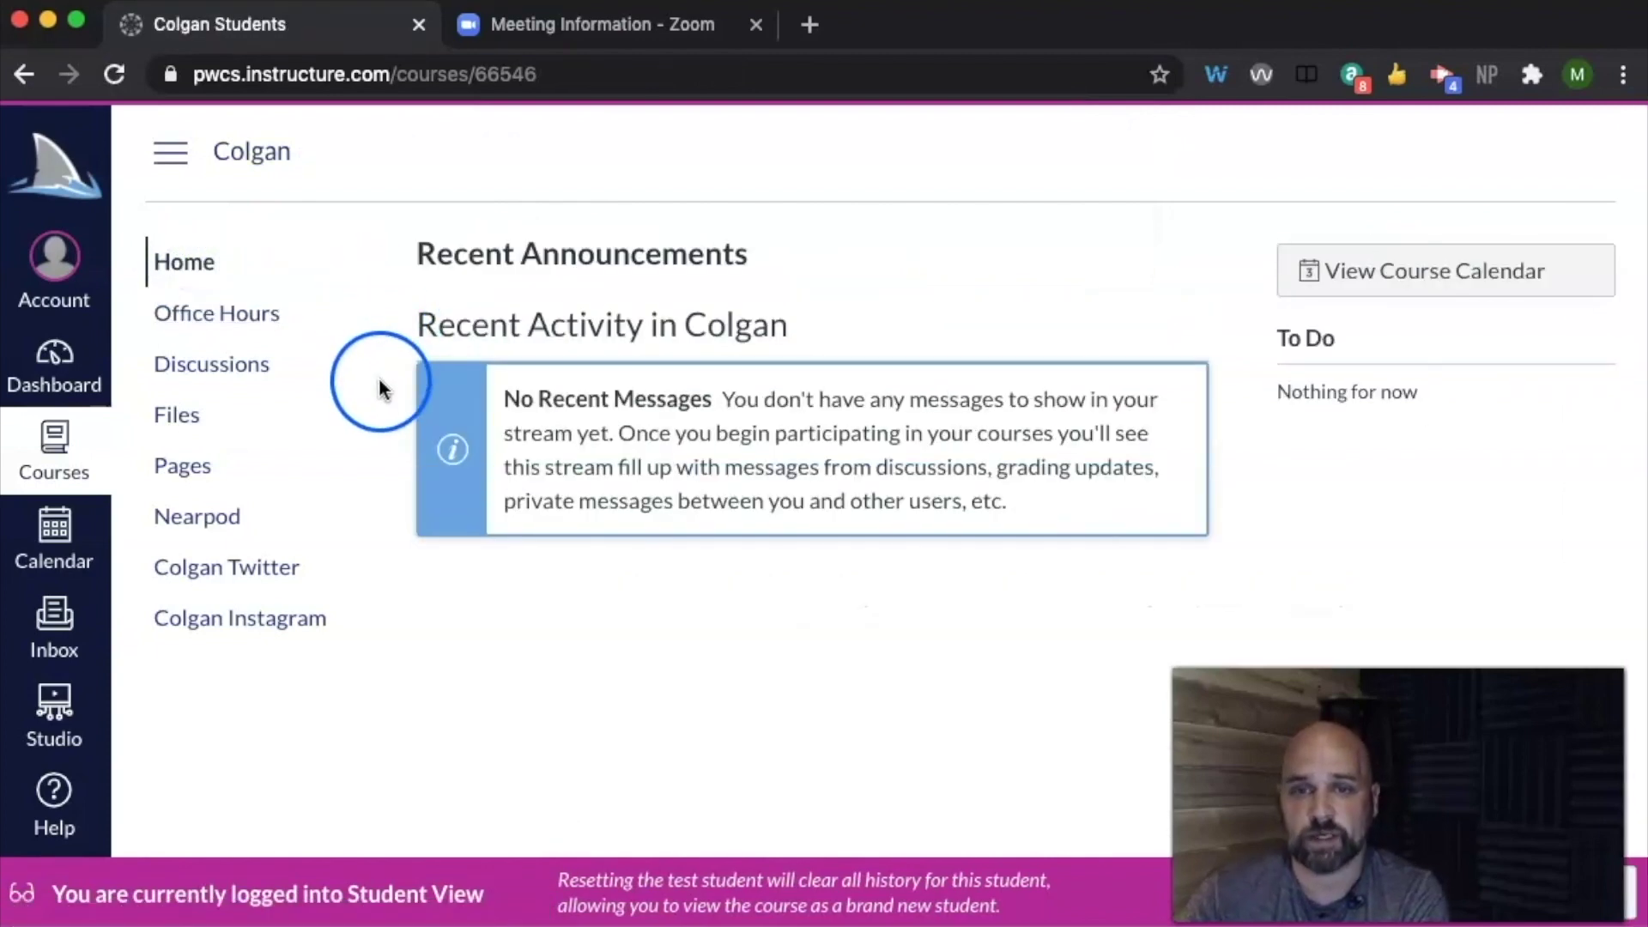